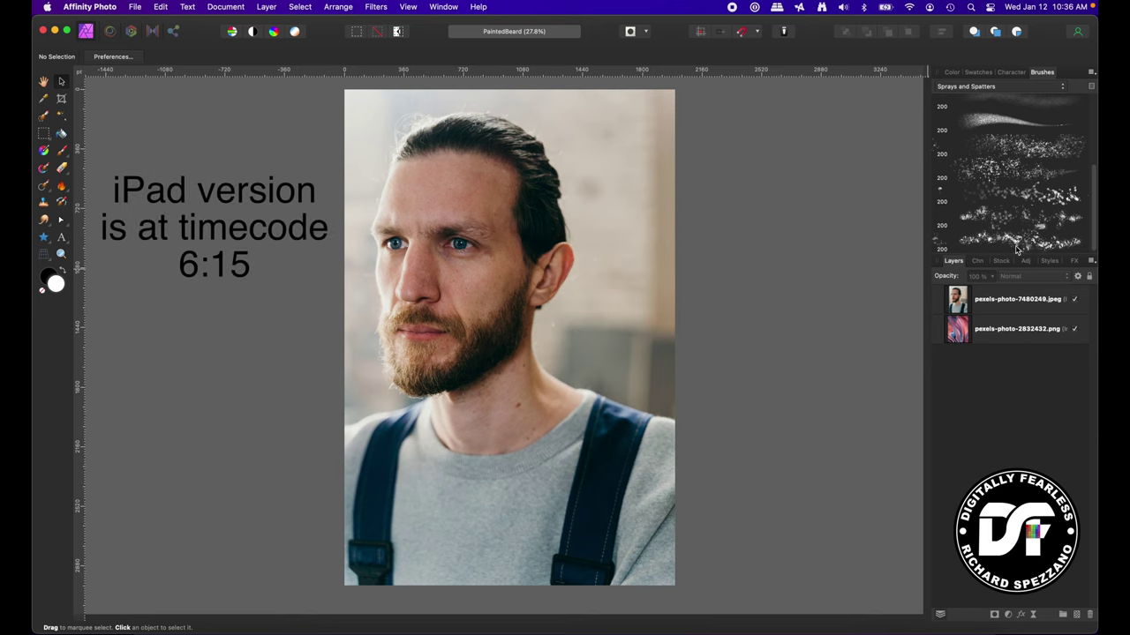
Toggle the man's photo off and on to compare it with the marble texture beneath.
{"action": "left_click", "coordinate": [1075, 300]}
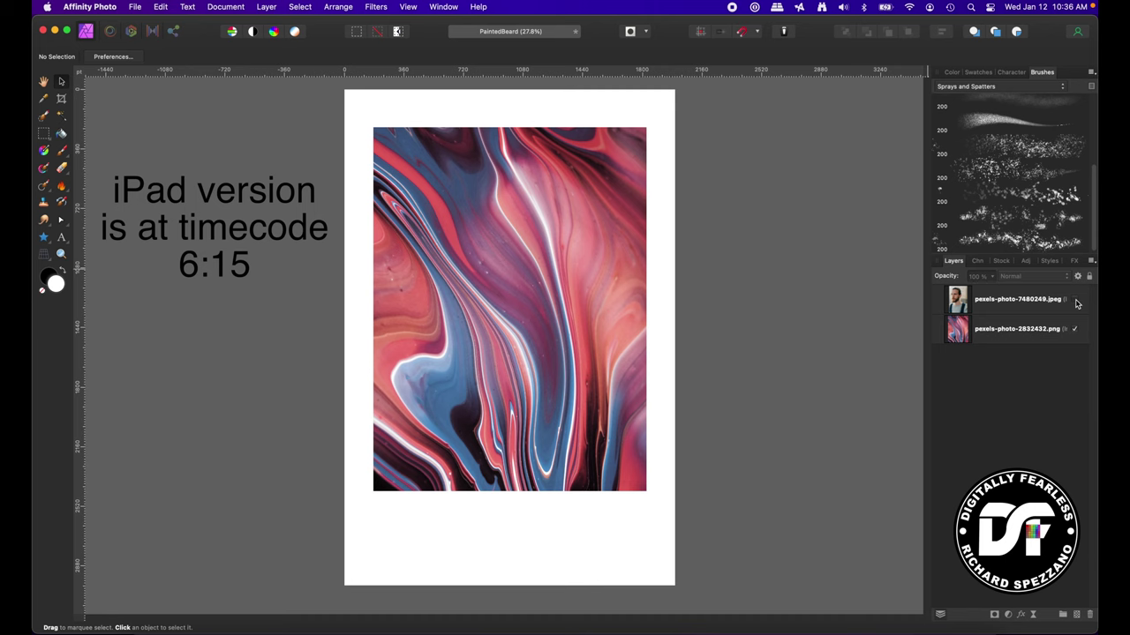
{"action": "left_click", "coordinate": [1075, 300]}
{"action": "left_click", "coordinate": [1075, 300]}
{"action": "left_click", "coordinate": [1075, 301]}
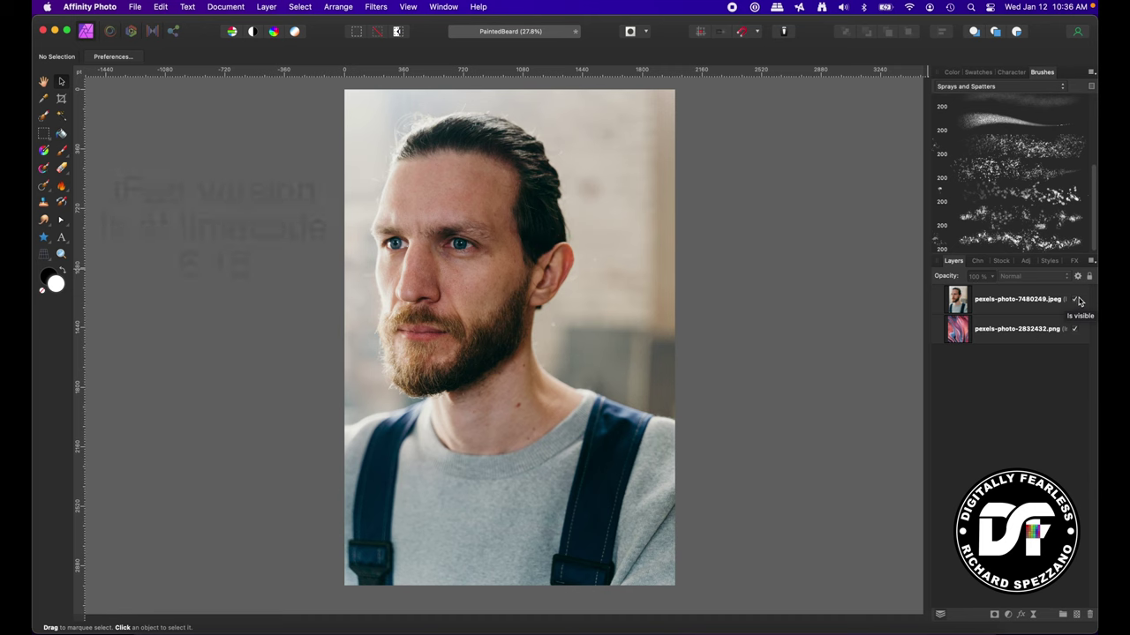
Duplicate the man's photo layer and hide the marble texture layer.
{"action": "left_click", "coordinate": [957, 300]}
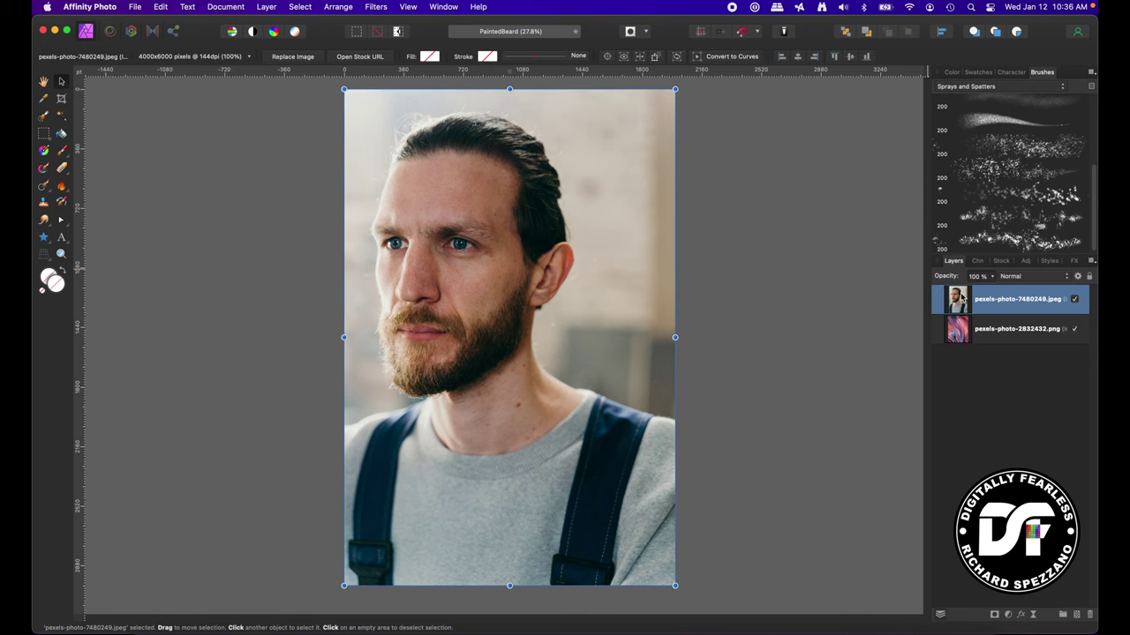
{"action": "key", "text": "super+j"}
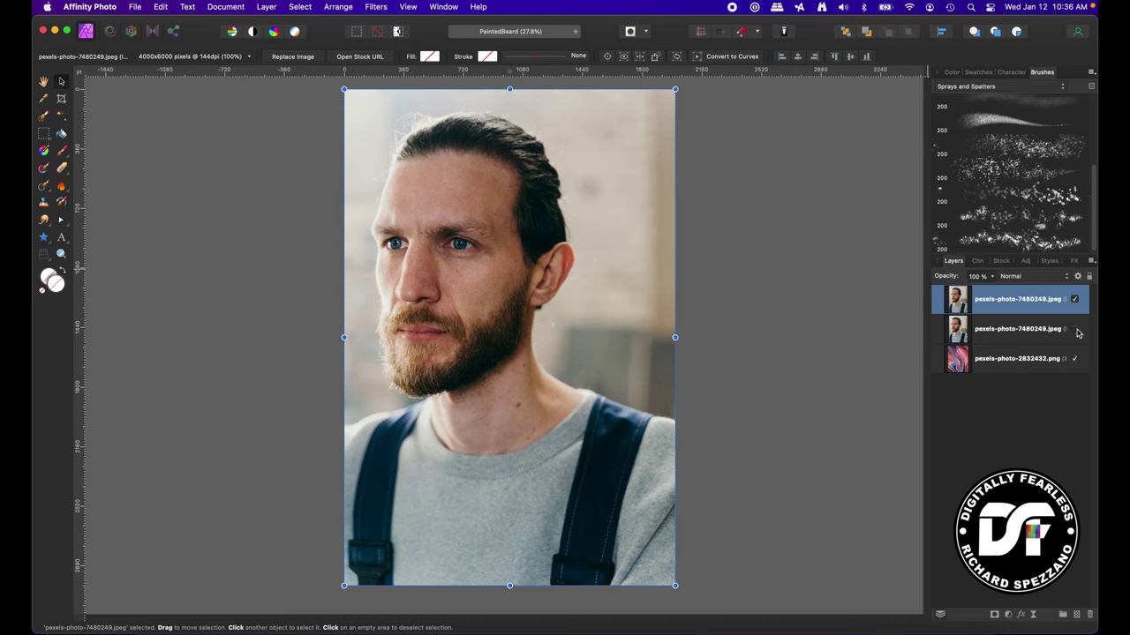
{"action": "left_click", "coordinate": [1074, 360]}
Add a Threshold adjustment at 38% to the top photo copy.
{"action": "double_click", "coordinate": [996, 301]}
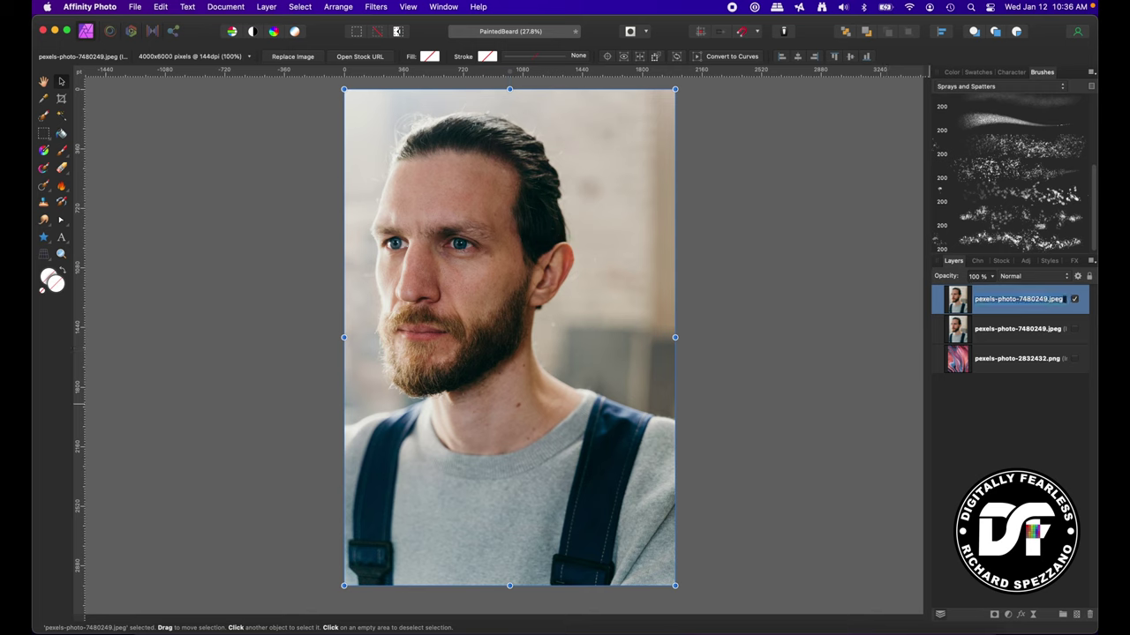
{"action": "left_click", "coordinate": [1008, 615]}
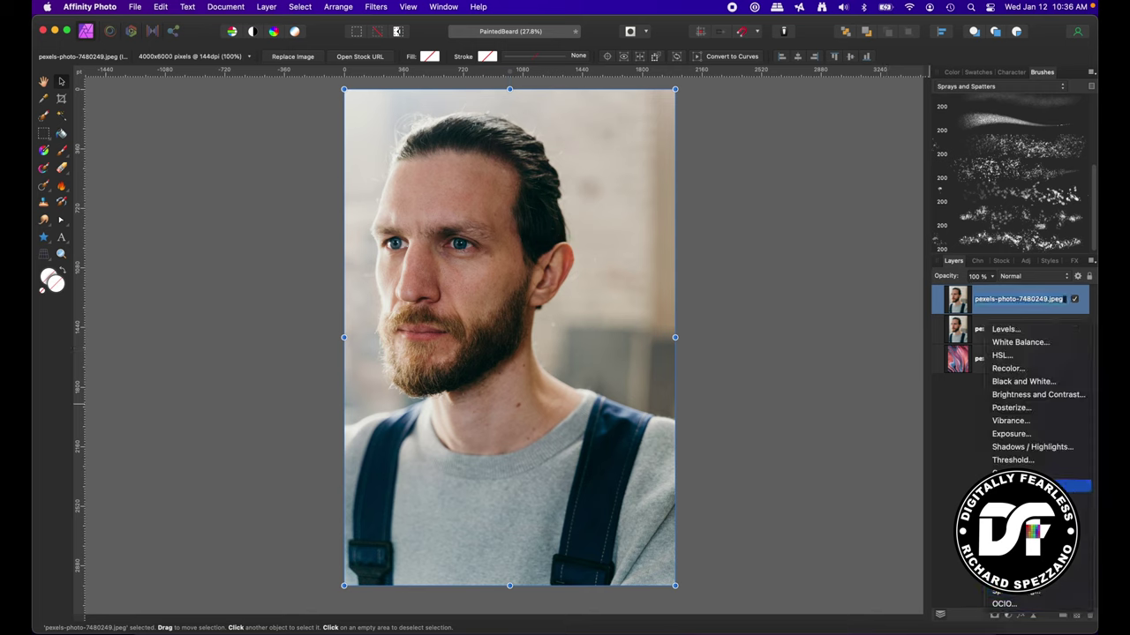
{"action": "left_click", "coordinate": [1001, 460]}
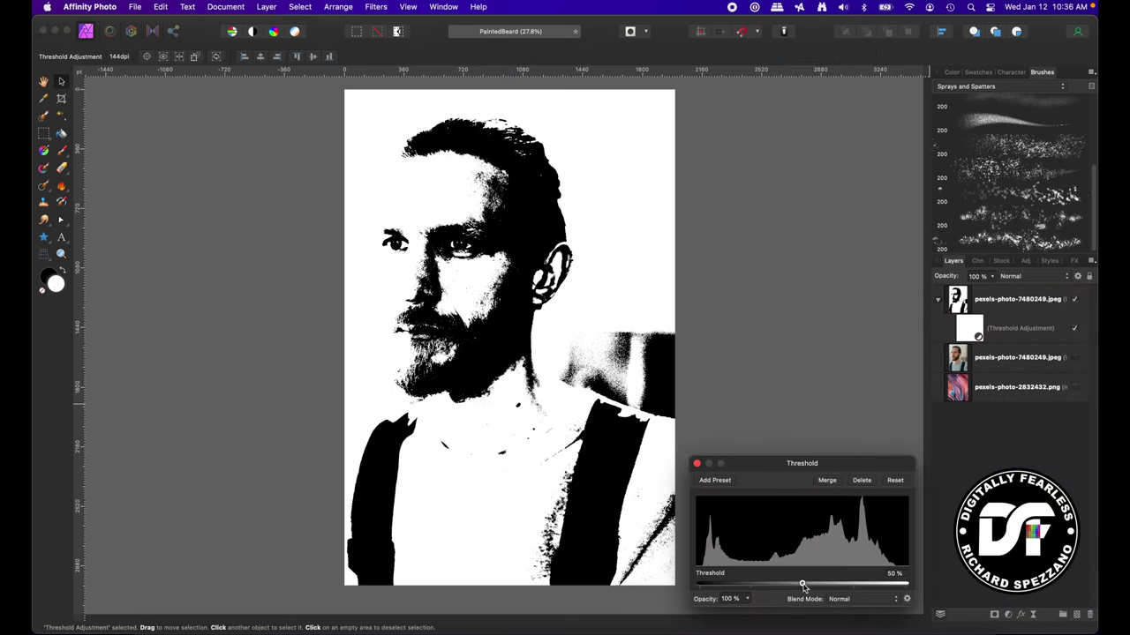
{"action": "left_click_drag", "start_coordinate": [801, 585], "coordinate": [778, 583]}
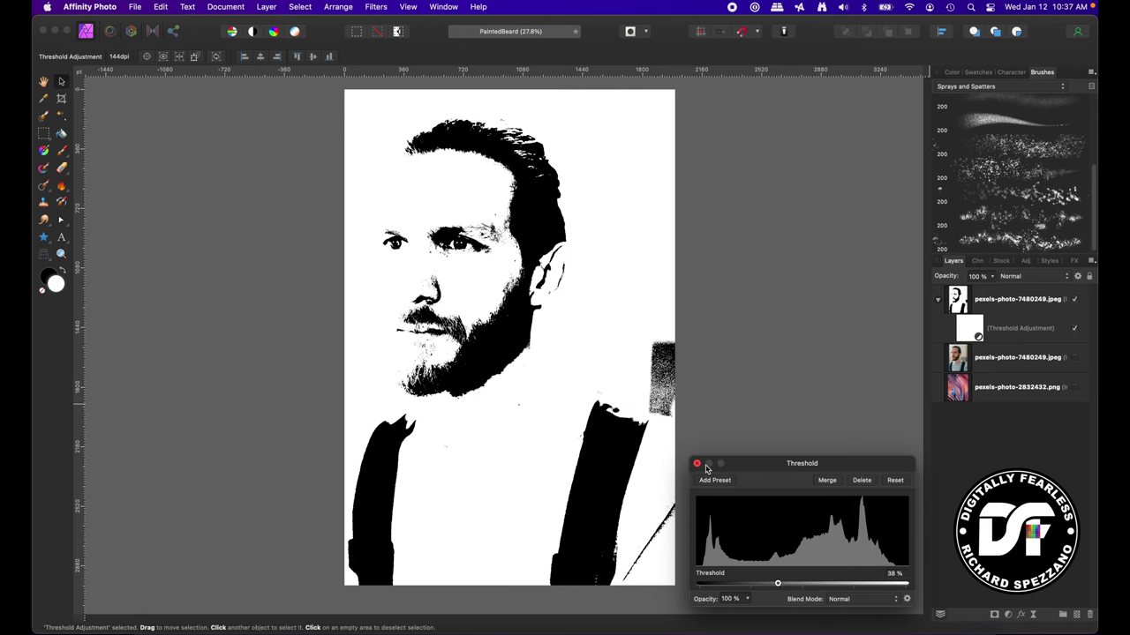
{"action": "left_click", "coordinate": [698, 463]}
Merge the threshold adjustment into the top photo and pick the Basic brush category.
{"action": "right_click", "coordinate": [987, 301]}
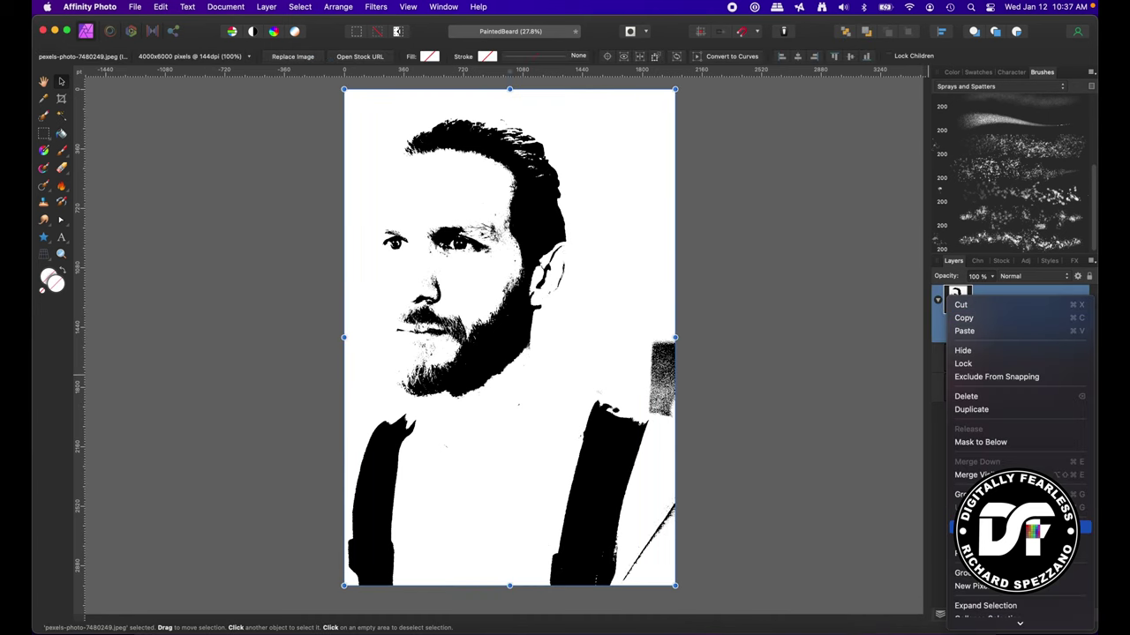
{"action": "left_click", "coordinate": [997, 541]}
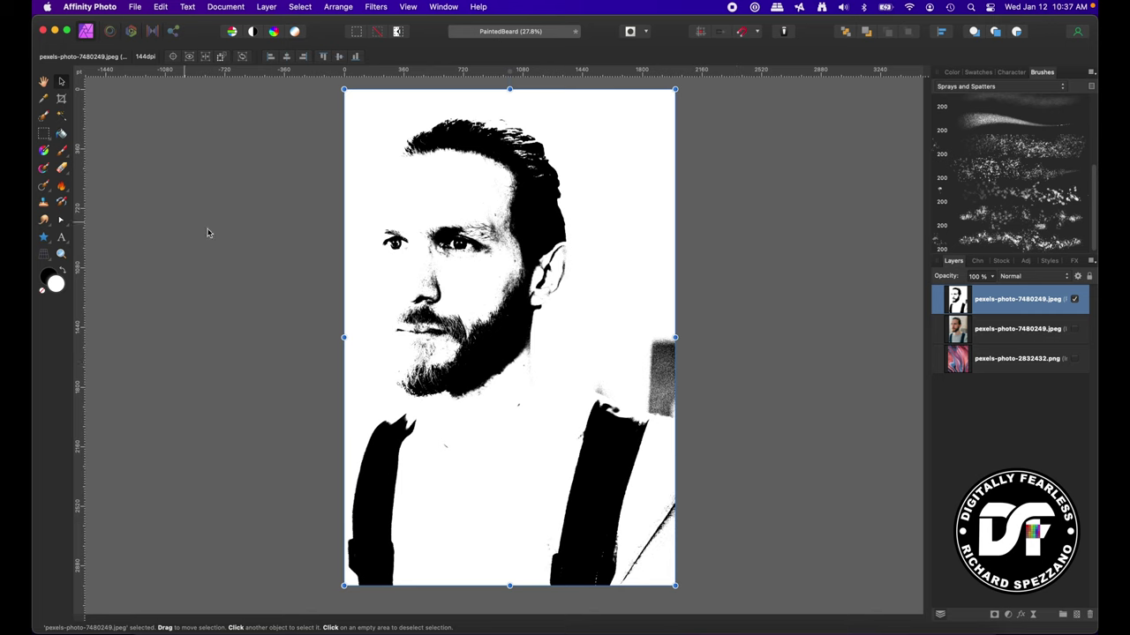
{"action": "key", "text": "b"}
{"action": "left_click", "coordinate": [1000, 85]}
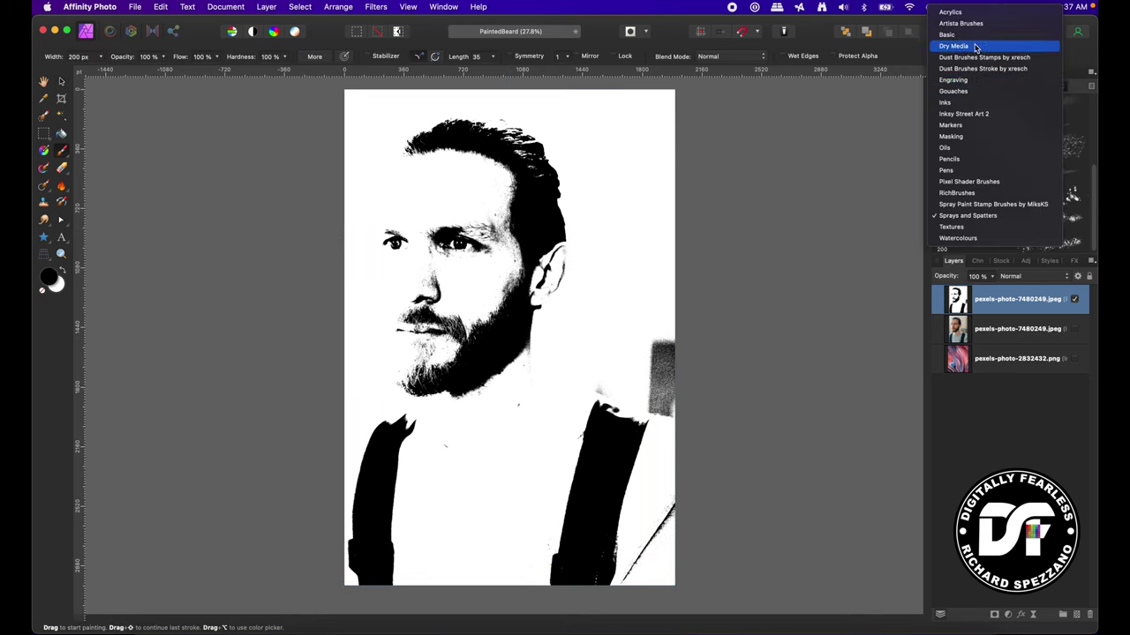
{"action": "left_click", "coordinate": [947, 35]}
With a large Erase Brush, paint out the left and right straps and shoulders.
{"action": "key", "text": "bracketright"}
{"action": "key", "text": "bracketright"}
{"action": "key", "text": "bracketright"}
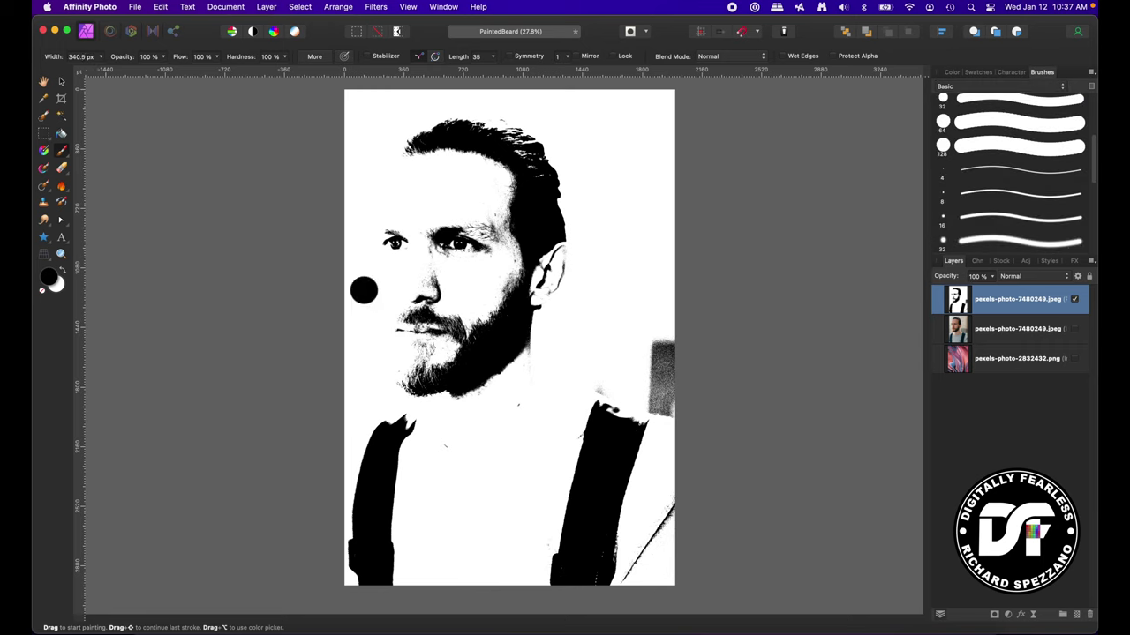
{"action": "key", "text": "bracketright"}
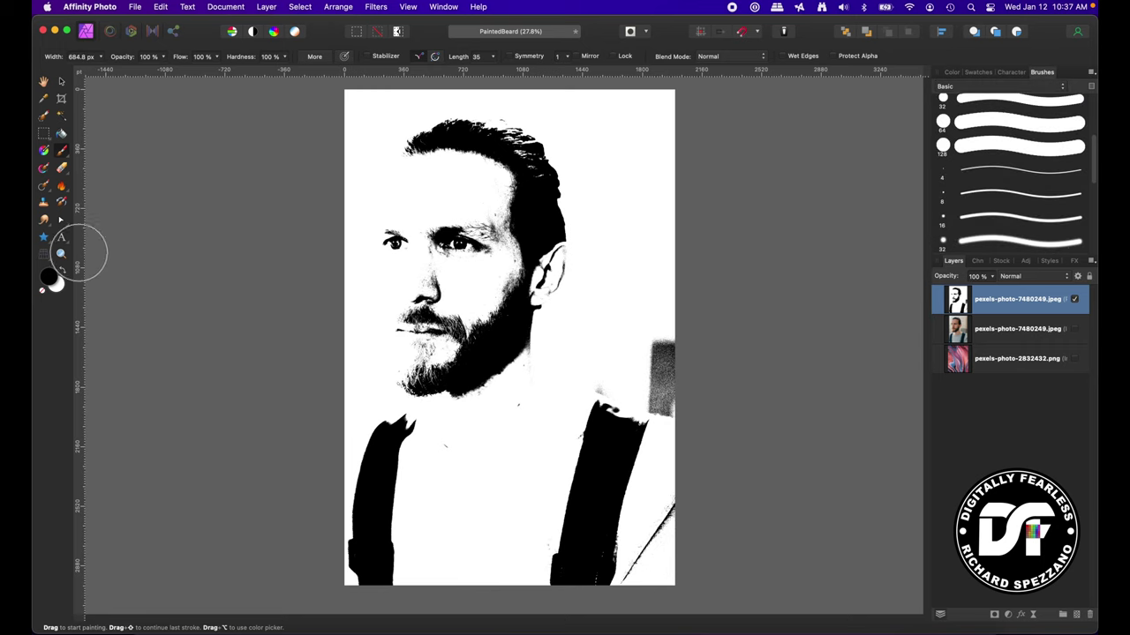
{"action": "left_click", "coordinate": [62, 169]}
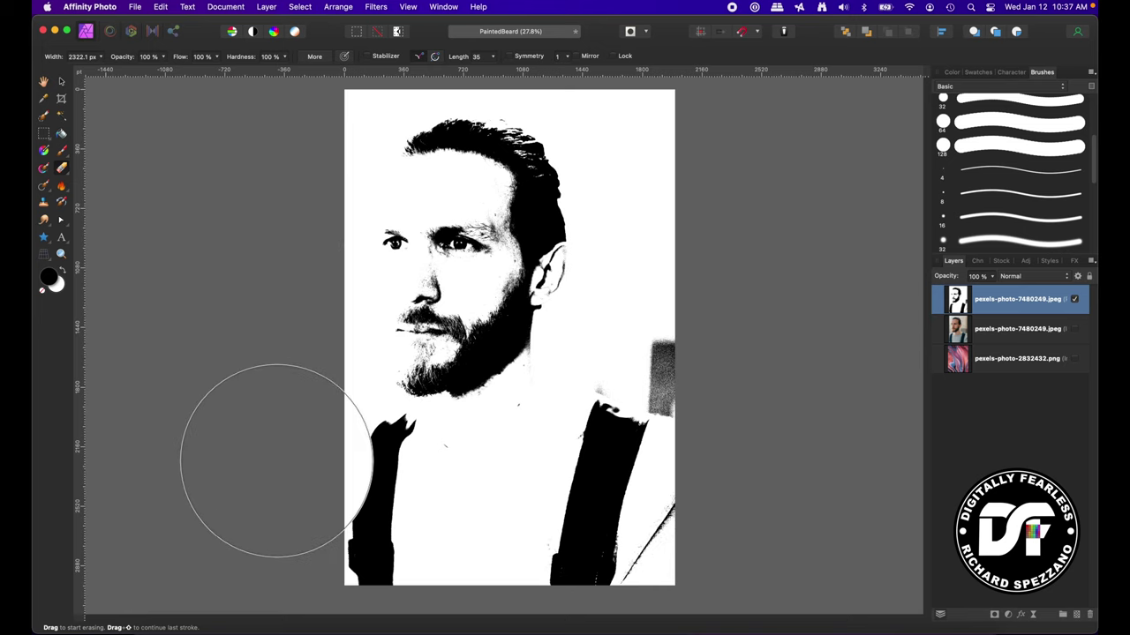
{"action": "key", "text": "bracketleft"}
{"action": "key", "text": "bracketleft"}
{"action": "key", "text": "bracketleft"}
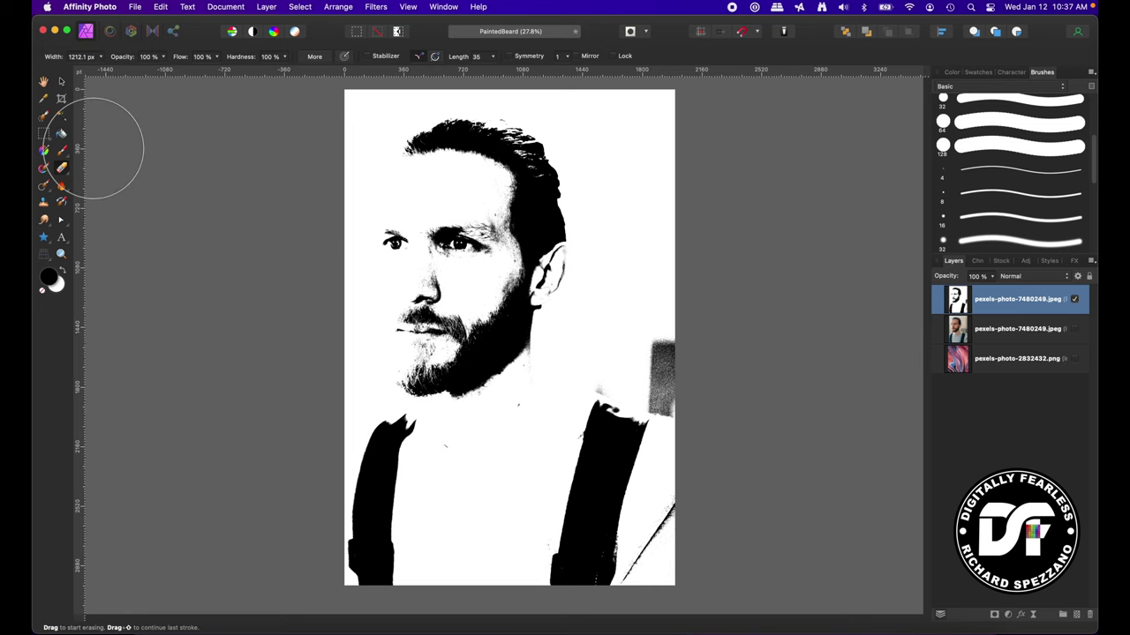
{"action": "left_click", "coordinate": [342, 536]}
{"action": "mouse_move", "coordinate": [342, 536]}
{"action": "left_mouse_down"}
{"action": "mouse_move", "coordinate": [371, 459]}
{"action": "mouse_move", "coordinate": [384, 455]}
{"action": "mouse_move", "coordinate": [368, 550]}
{"action": "left_mouse_up"}
{"action": "mouse_move", "coordinate": [509, 567]}
{"action": "left_mouse_down"}
{"action": "mouse_move", "coordinate": [462, 504]}
{"action": "mouse_move", "coordinate": [580, 379]}
{"action": "mouse_move", "coordinate": [592, 586]}
{"action": "mouse_move", "coordinate": [665, 336]}
{"action": "left_mouse_up"}
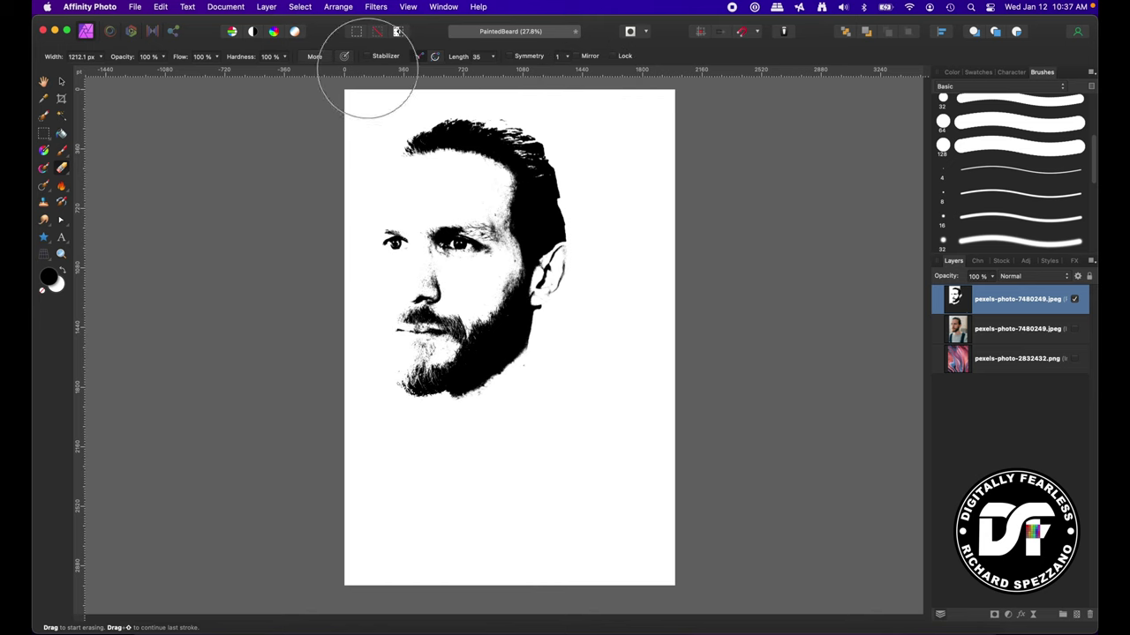
Desaturate the head with an HSL adjustment at -100% saturation and merge it down.
{"action": "key", "text": "v"}
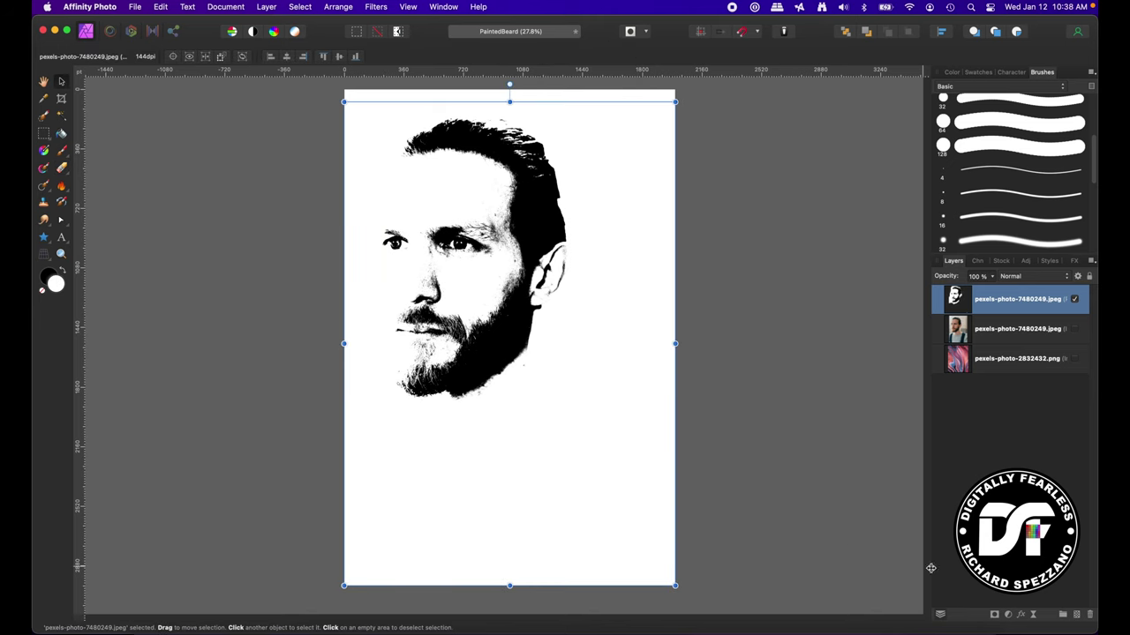
{"action": "left_click", "coordinate": [1007, 615]}
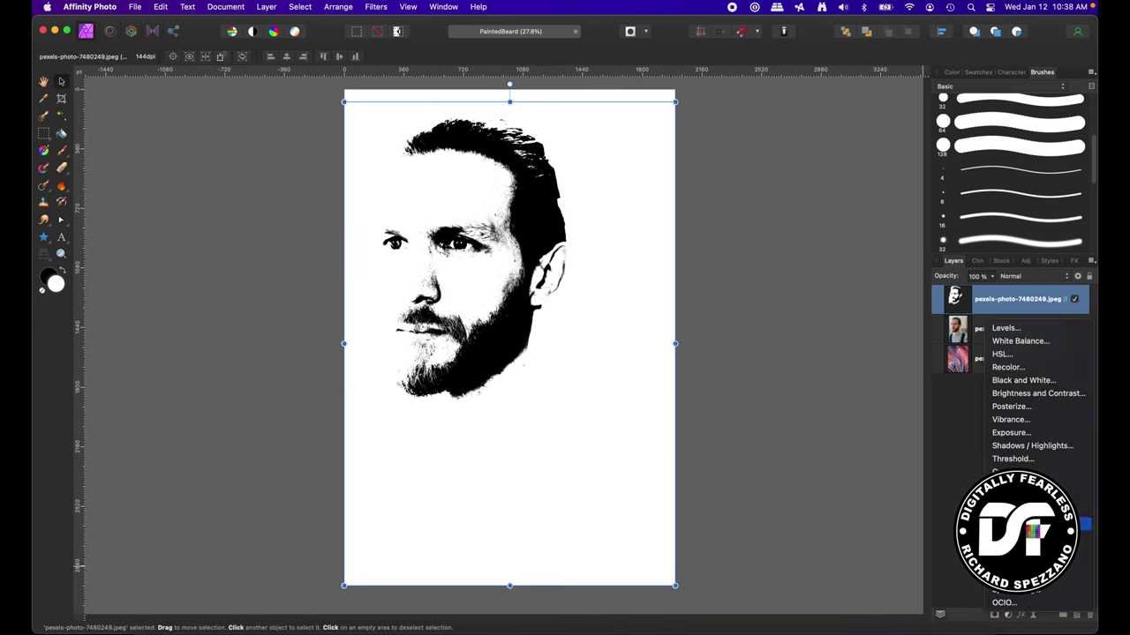
{"action": "left_click", "coordinate": [999, 355]}
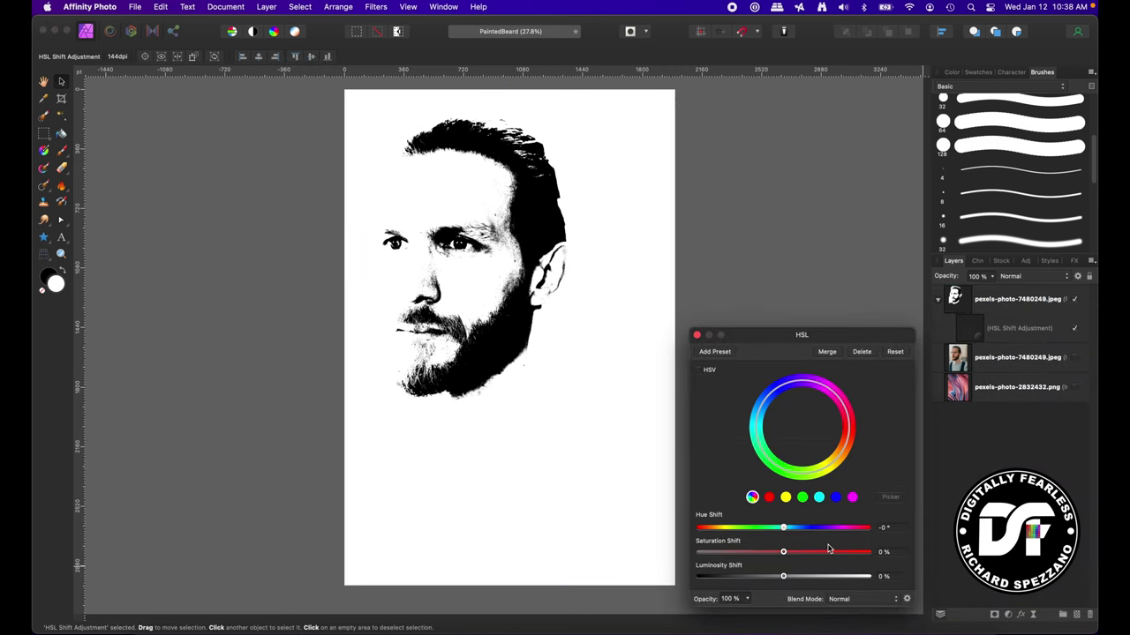
{"action": "left_click_drag", "start_coordinate": [783, 552], "coordinate": [565, 559]}
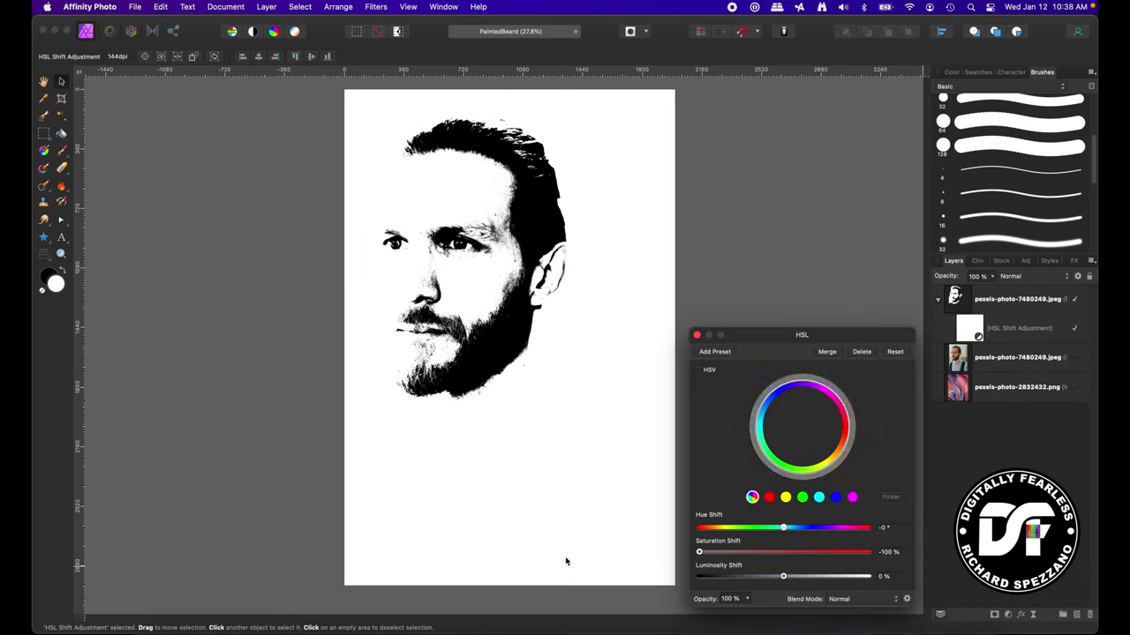
{"action": "left_click", "coordinate": [696, 335]}
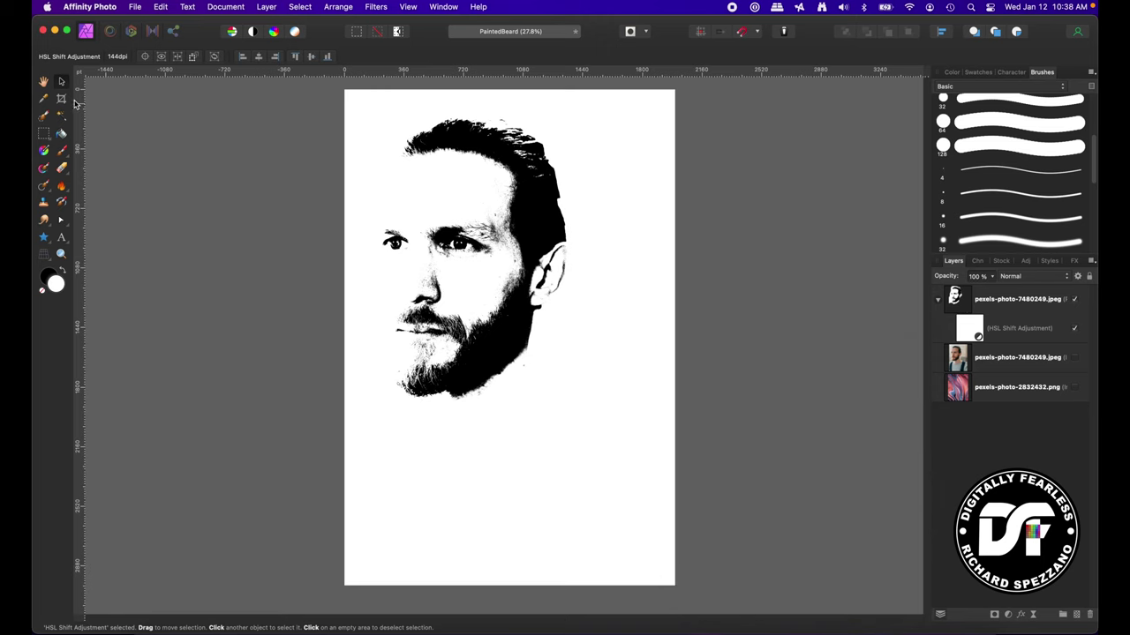
{"action": "right_click", "coordinate": [951, 298]}
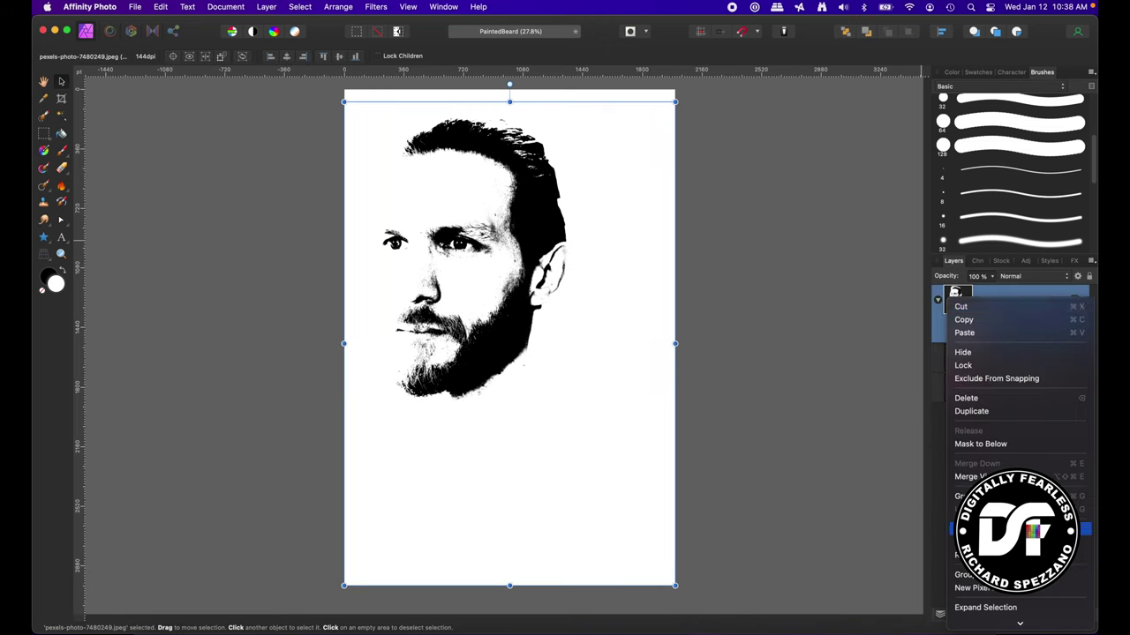
{"action": "left_click", "coordinate": [1015, 529]}
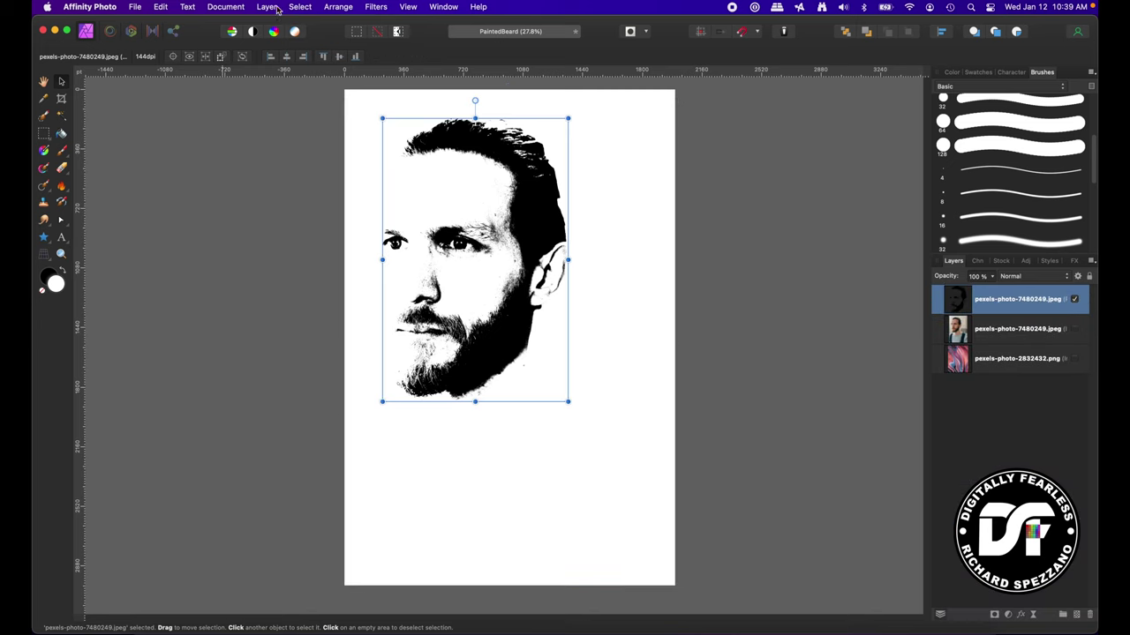
Apply Erase White Paper to the head, then enlarge it and nudge it upward.
{"action": "left_click", "coordinate": [375, 8]}
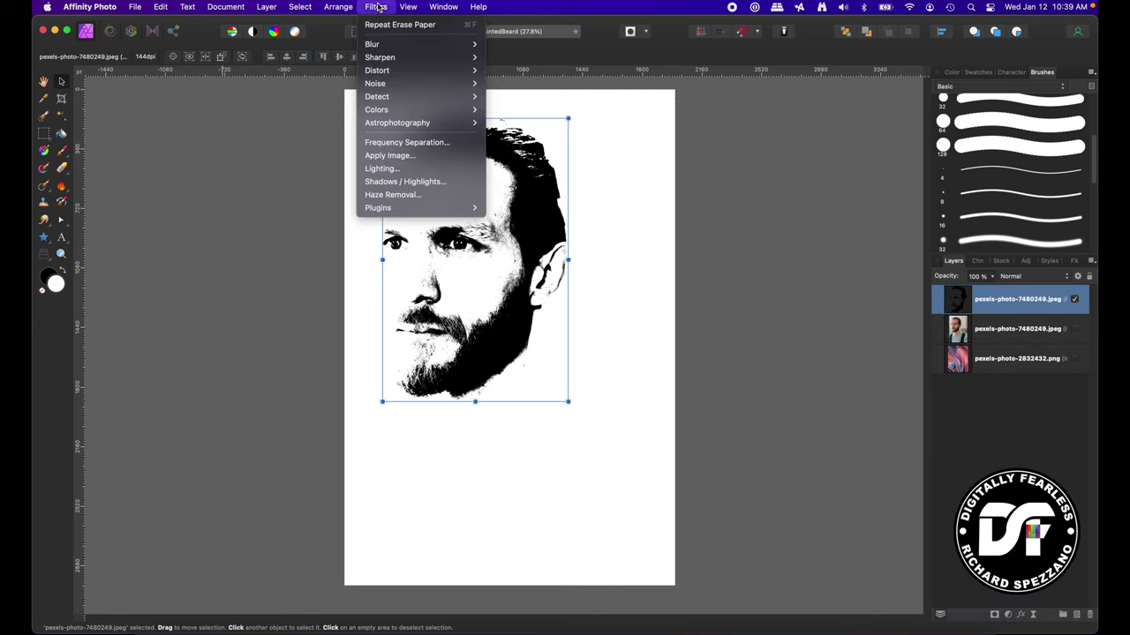
{"action": "mouse_move", "coordinate": [390, 111]}
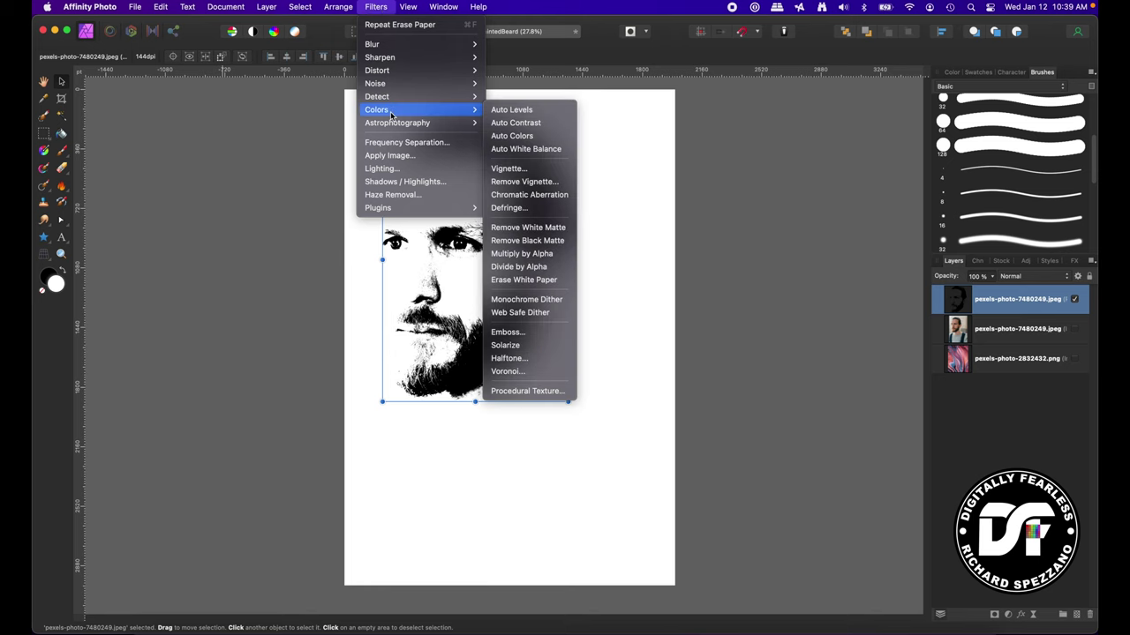
{"action": "left_click", "coordinate": [524, 283]}
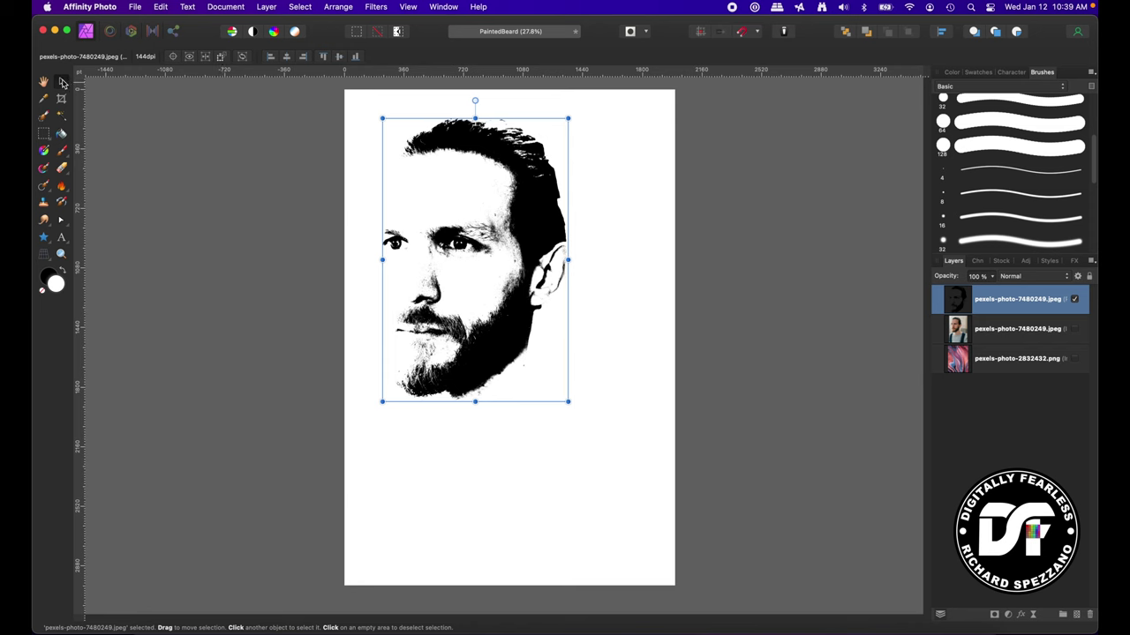
{"action": "left_click_drag", "start_coordinate": [476, 148], "coordinate": [529, 165]}
{"action": "left_click_drag", "start_coordinate": [434, 417], "coordinate": [388, 468]}
{"action": "left_click_drag", "start_coordinate": [494, 371], "coordinate": [489, 344]}
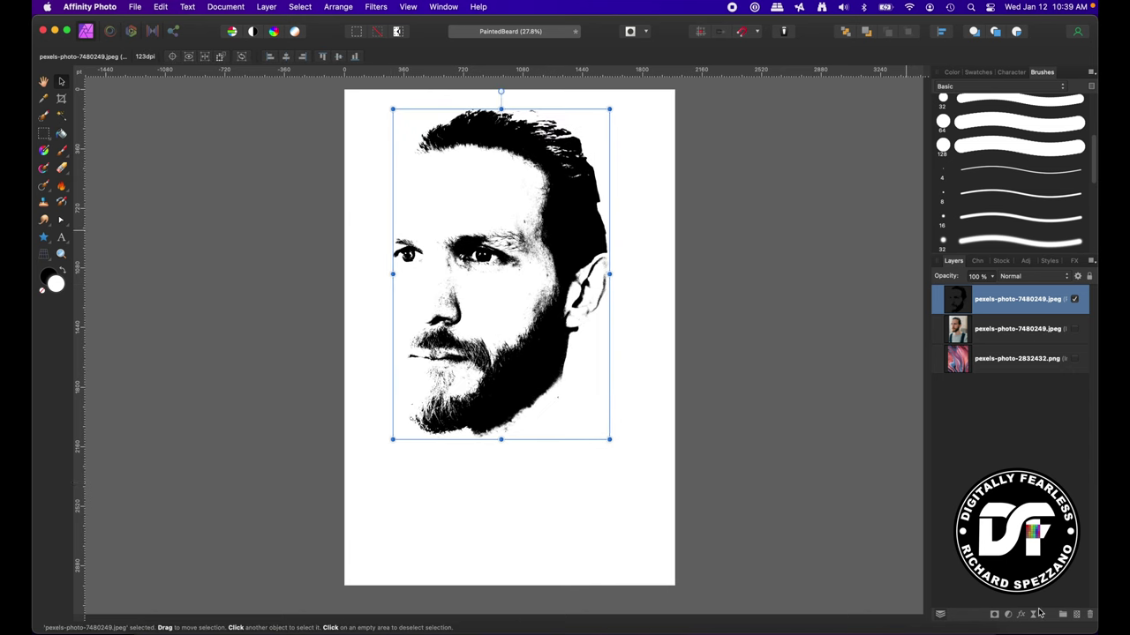
Add a new empty pixel layer and set black as the painting colour.
{"action": "left_click", "coordinate": [1077, 618]}
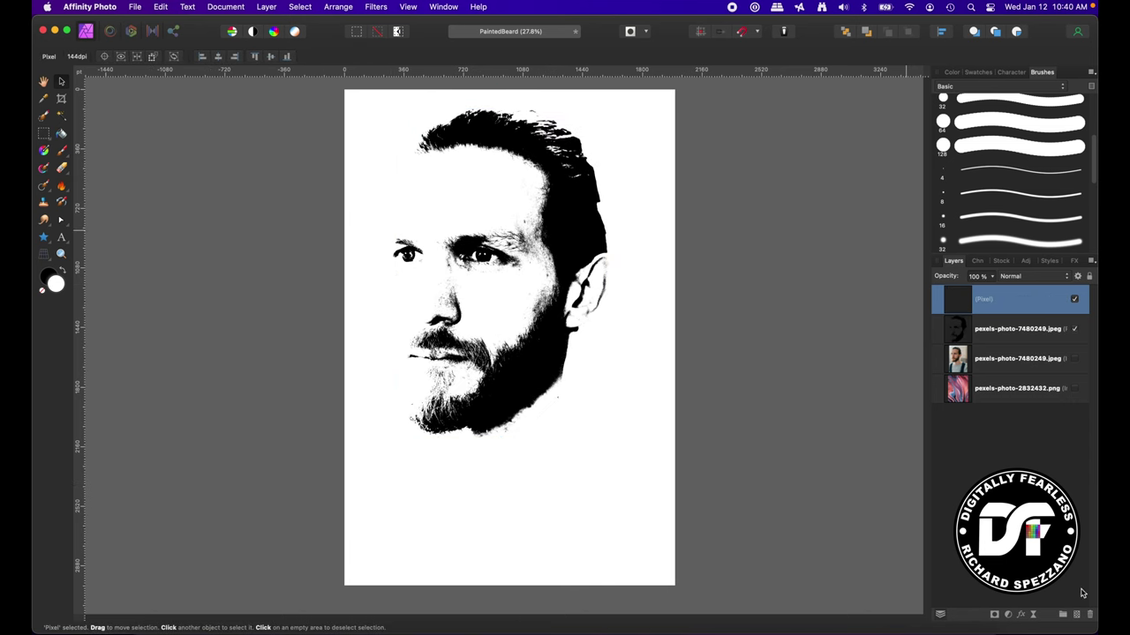
{"action": "left_click", "coordinate": [61, 151]}
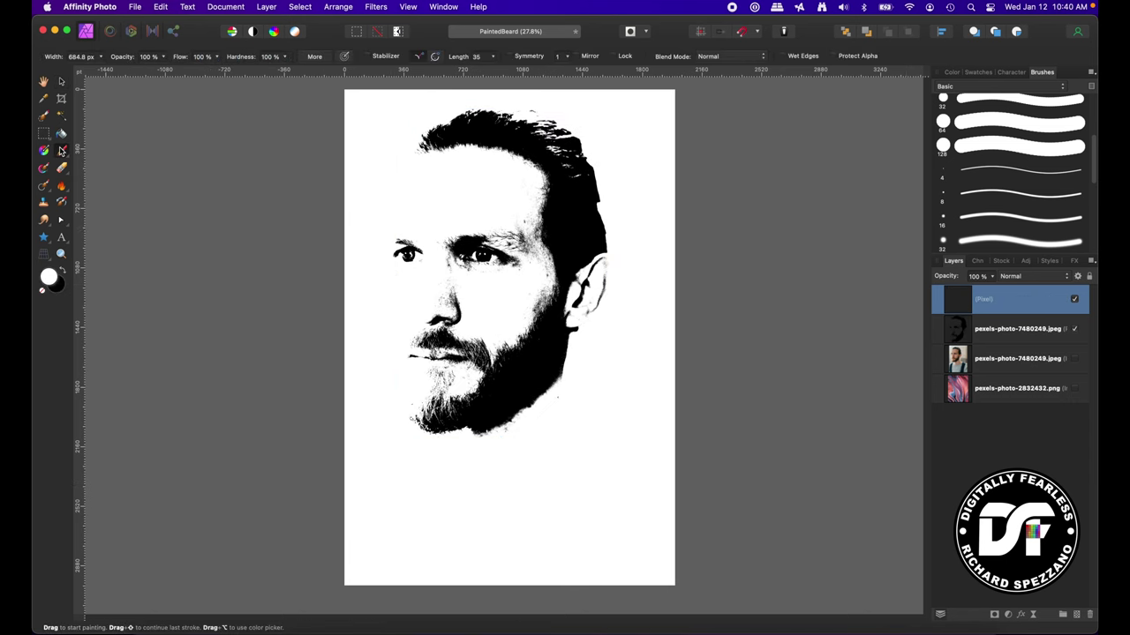
{"action": "left_click", "coordinate": [63, 271]}
{"action": "left_click", "coordinate": [607, 185]}
{"action": "key", "text": "super+z"}
Set up the Watercolour Modulating Drops spatter brush at 100% hardness and about 532 px.
{"action": "left_click", "coordinate": [1031, 87]}
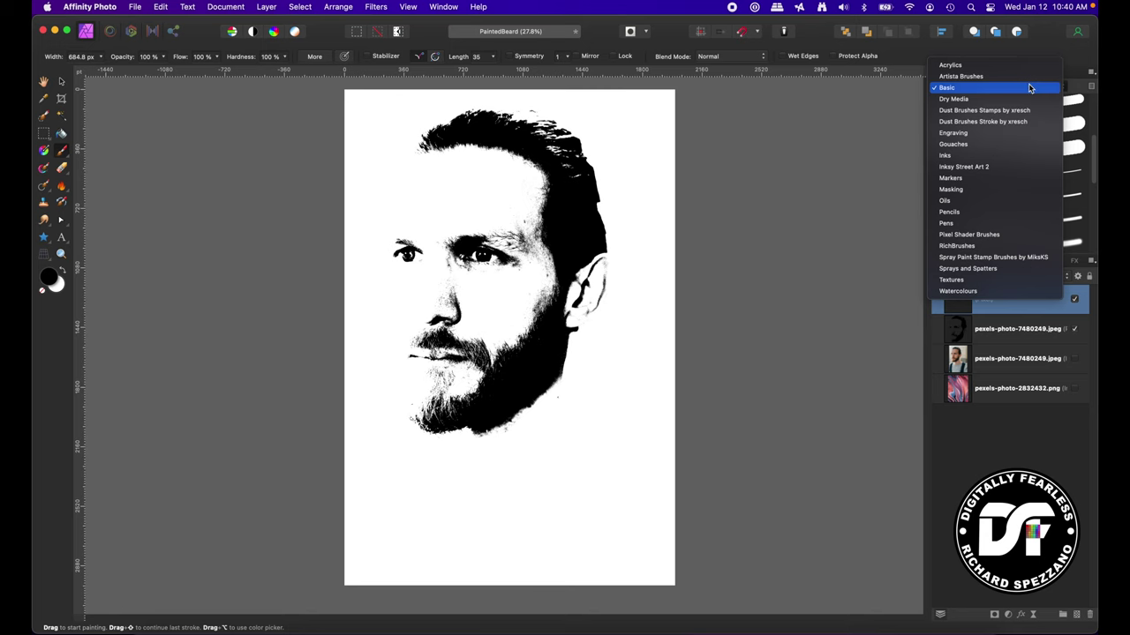
{"action": "left_click", "coordinate": [968, 268]}
{"action": "key", "text": "v"}
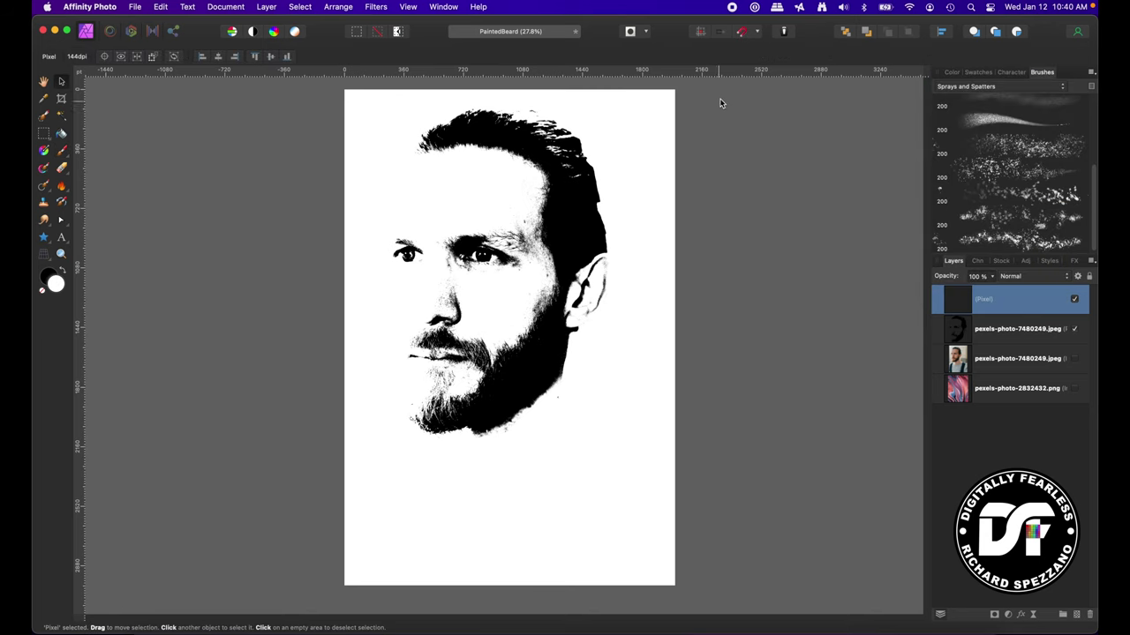
{"action": "left_click", "coordinate": [988, 241]}
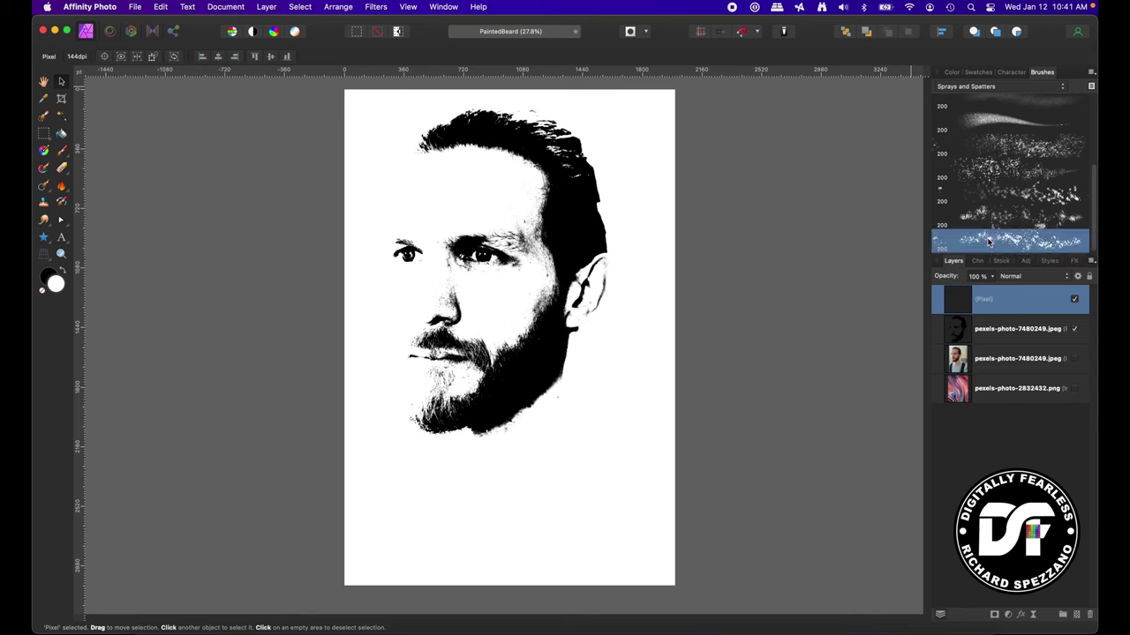
{"action": "left_click", "coordinate": [64, 152]}
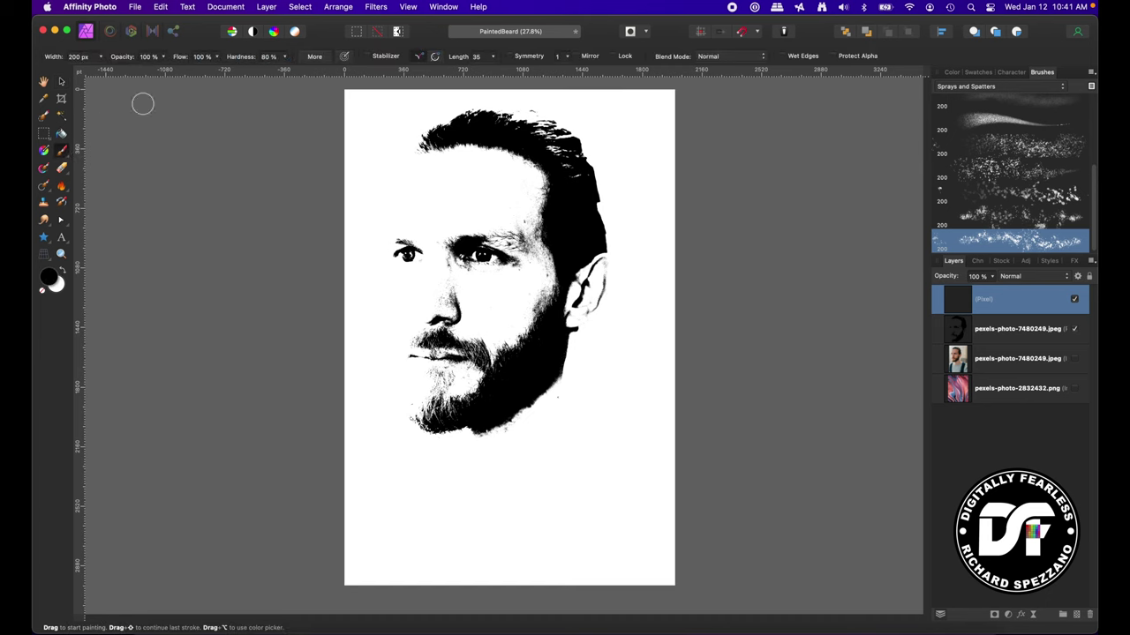
{"action": "left_click", "coordinate": [284, 58]}
{"action": "left_click_drag", "start_coordinate": [281, 71], "coordinate": [323, 76]}
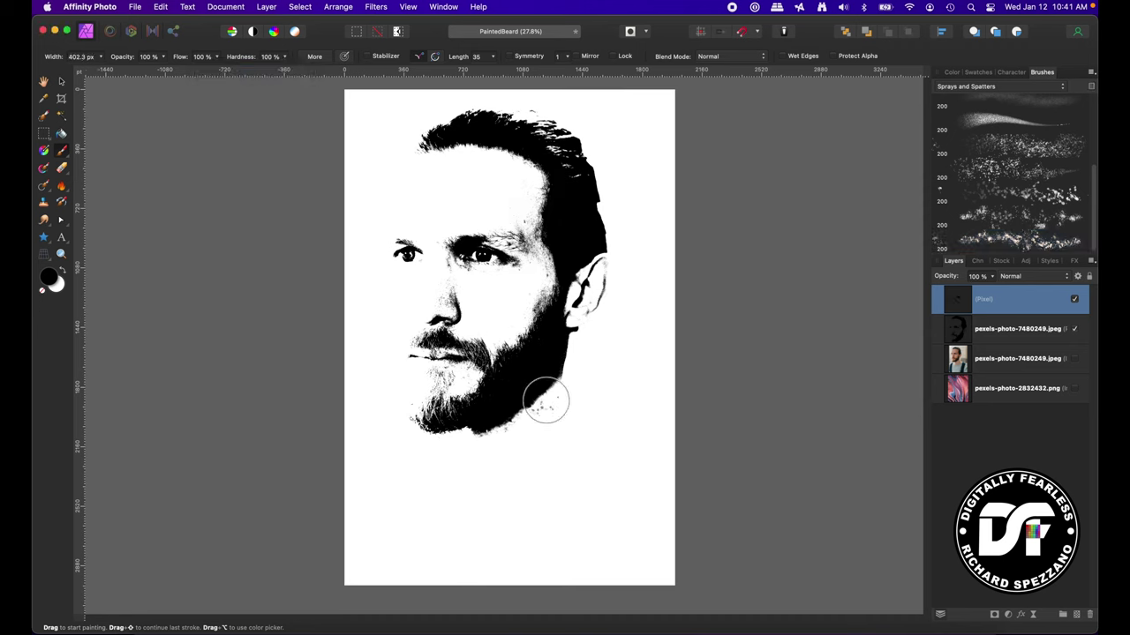
{"action": "key", "text": "bracketright"}
{"action": "key", "text": "bracketright"}
{"action": "key", "text": "bracketright"}
{"action": "key", "text": "bracketright"}
{"action": "key", "text": "bracketright"}
{"action": "key", "text": "bracketright"}
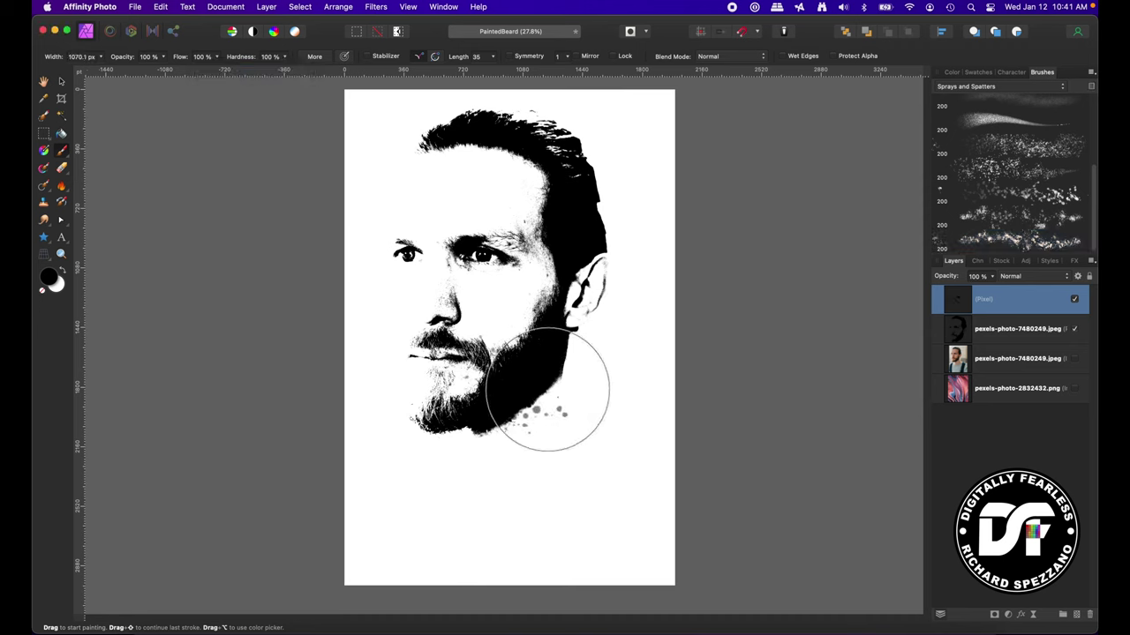
{"action": "key", "text": "bracketleft"}
{"action": "key", "text": "bracketleft"}
{"action": "key", "text": "bracketleft"}
{"action": "key", "text": "bracketleft"}
{"action": "left_click", "coordinate": [216, 57]}
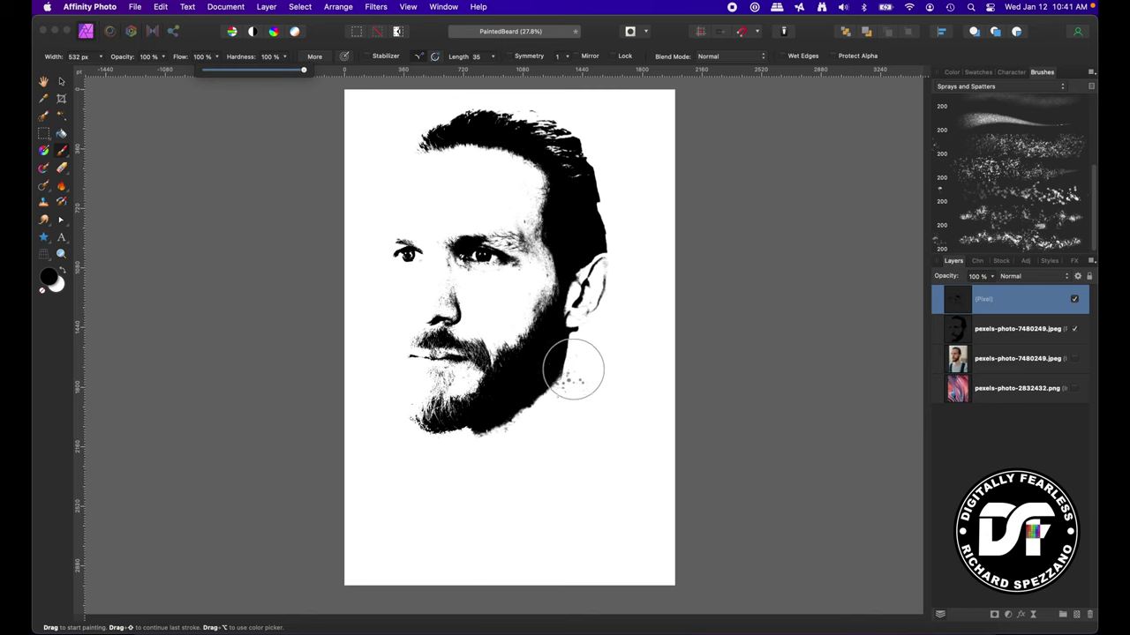
{"action": "left_click", "coordinate": [572, 367]}
Spray black spatter along the jaw, lower beard and back of the head, undoing strays.
{"action": "mouse_move", "coordinate": [567, 367]}
{"action": "left_mouse_down"}
{"action": "mouse_move", "coordinate": [540, 373]}
{"action": "mouse_move", "coordinate": [529, 389]}
{"action": "mouse_move", "coordinate": [538, 392]}
{"action": "mouse_move", "coordinate": [526, 382]}
{"action": "mouse_move", "coordinate": [537, 402]}
{"action": "mouse_move", "coordinate": [522, 387]}
{"action": "mouse_move", "coordinate": [492, 424]}
{"action": "mouse_move", "coordinate": [515, 400]}
{"action": "mouse_move", "coordinate": [473, 425]}
{"action": "mouse_move", "coordinate": [550, 361]}
{"action": "mouse_move", "coordinate": [549, 373]}
{"action": "mouse_move", "coordinate": [554, 345]}
{"action": "mouse_move", "coordinate": [506, 406]}
{"action": "mouse_move", "coordinate": [438, 426]}
{"action": "mouse_move", "coordinate": [448, 420]}
{"action": "mouse_move", "coordinate": [422, 427]}
{"action": "left_mouse_up"}
{"action": "left_click", "coordinate": [663, 273]}
{"action": "key", "text": "super+z"}
{"action": "left_click_drag", "start_coordinate": [606, 232], "coordinate": [583, 227]}
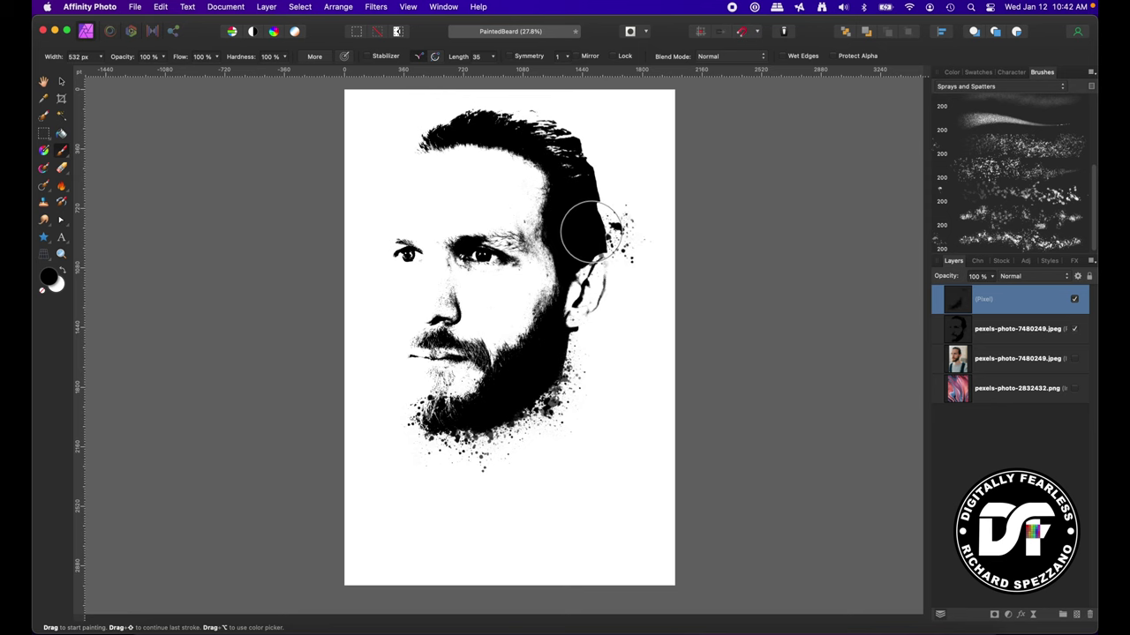
{"action": "key", "text": "super+z"}
{"action": "key", "text": "z"}
{"action": "key", "text": "super+z"}
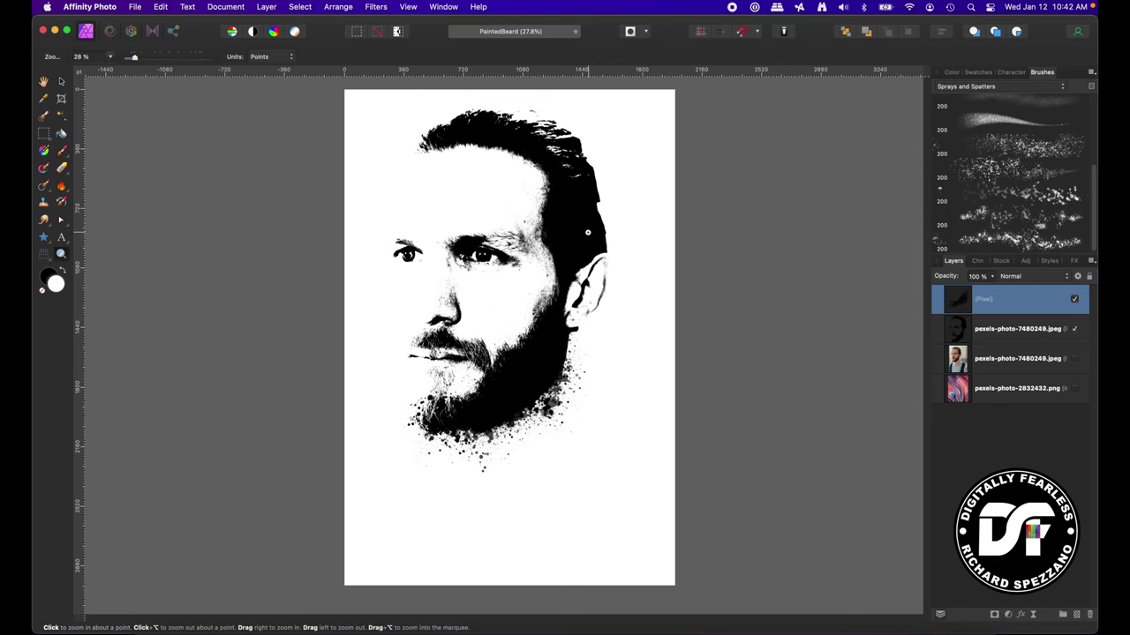
{"action": "left_click", "coordinate": [581, 240]}
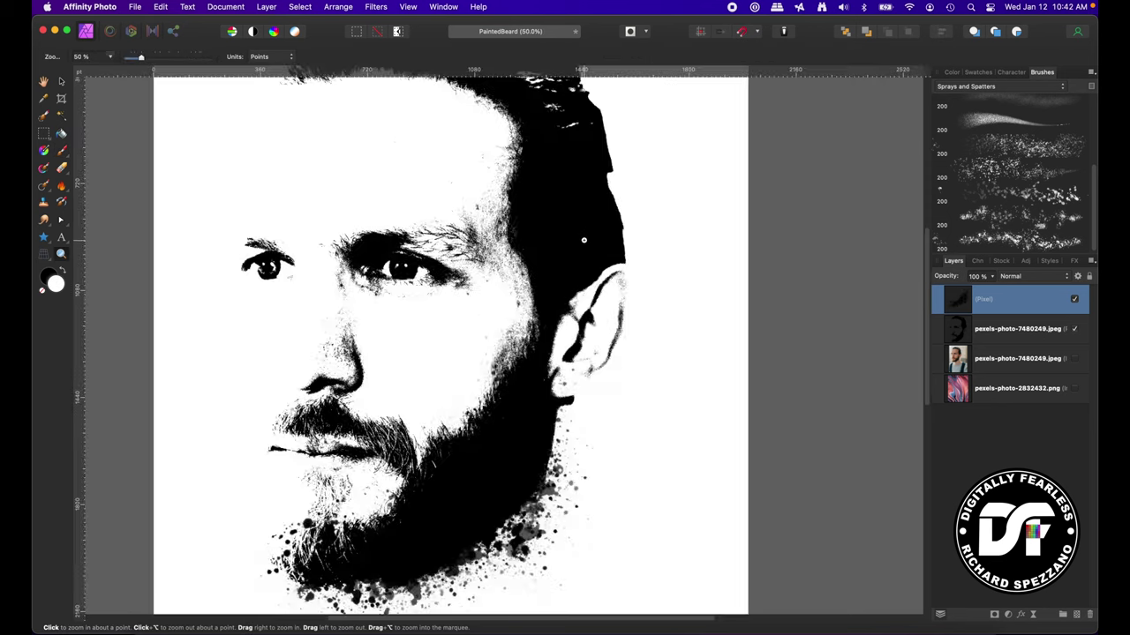
Add spatter beside the hair above the ear and along the temple hairline.
{"action": "left_click", "coordinate": [61, 149]}
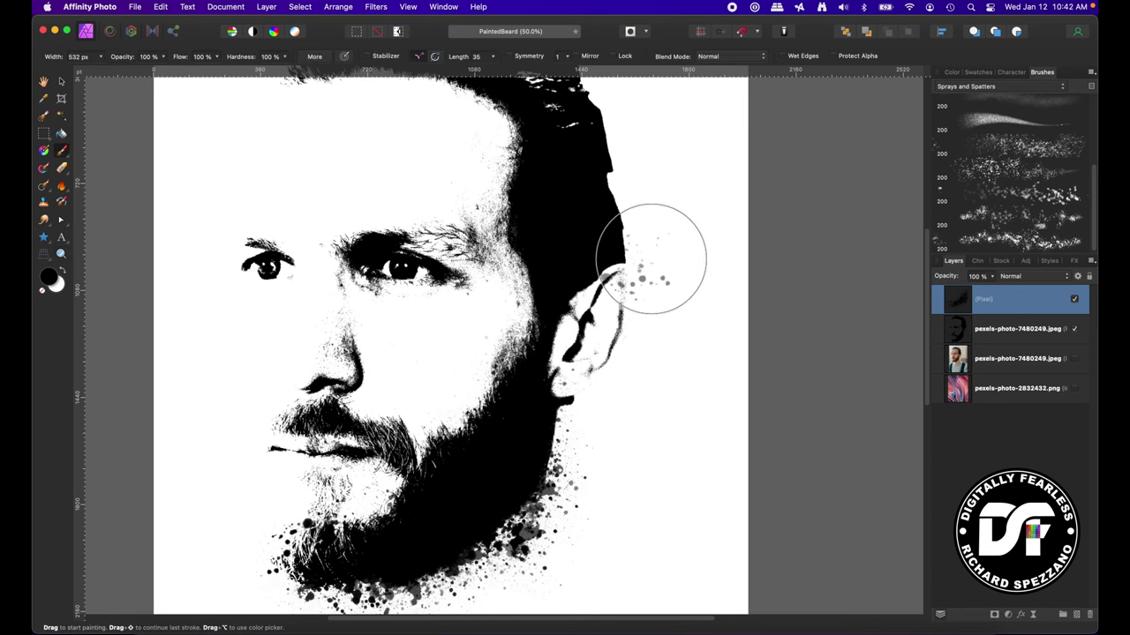
{"action": "mouse_move", "coordinate": [608, 218]}
{"action": "left_mouse_down"}
{"action": "mouse_move", "coordinate": [592, 188]}
{"action": "mouse_move", "coordinate": [592, 214]}
{"action": "mouse_move", "coordinate": [591, 132]}
{"action": "mouse_move", "coordinate": [569, 158]}
{"action": "mouse_move", "coordinate": [580, 174]}
{"action": "mouse_move", "coordinate": [521, 147]}
{"action": "mouse_move", "coordinate": [550, 182]}
{"action": "mouse_move", "coordinate": [555, 290]}
{"action": "mouse_move", "coordinate": [570, 222]}
{"action": "left_mouse_up"}
{"action": "scroll", "coordinate": [570, 222], "scroll_direction": "up", "scroll_amount": 5}
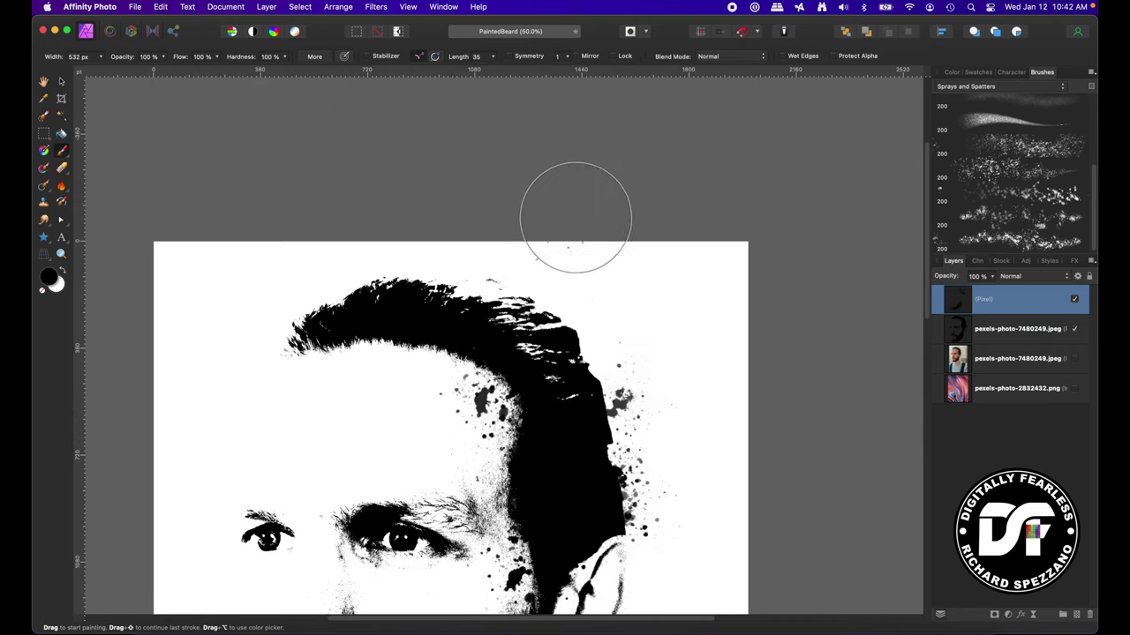
{"action": "mouse_move", "coordinate": [573, 399]}
{"action": "left_mouse_down"}
{"action": "mouse_move", "coordinate": [509, 323]}
{"action": "mouse_move", "coordinate": [446, 304]}
{"action": "mouse_move", "coordinate": [411, 315]}
{"action": "mouse_move", "coordinate": [386, 303]}
{"action": "mouse_move", "coordinate": [395, 293]}
{"action": "mouse_move", "coordinate": [369, 322]}
{"action": "mouse_move", "coordinate": [319, 326]}
{"action": "mouse_move", "coordinate": [325, 308]}
{"action": "mouse_move", "coordinate": [376, 308]}
{"action": "mouse_move", "coordinate": [378, 324]}
{"action": "mouse_move", "coordinate": [344, 339]}
{"action": "mouse_move", "coordinate": [414, 352]}
{"action": "mouse_move", "coordinate": [429, 340]}
{"action": "mouse_move", "coordinate": [458, 354]}
{"action": "mouse_move", "coordinate": [461, 343]}
{"action": "mouse_move", "coordinate": [397, 289]}
{"action": "mouse_move", "coordinate": [314, 296]}
{"action": "mouse_move", "coordinate": [371, 306]}
{"action": "left_mouse_up"}
{"action": "key", "text": "bracketleft"}
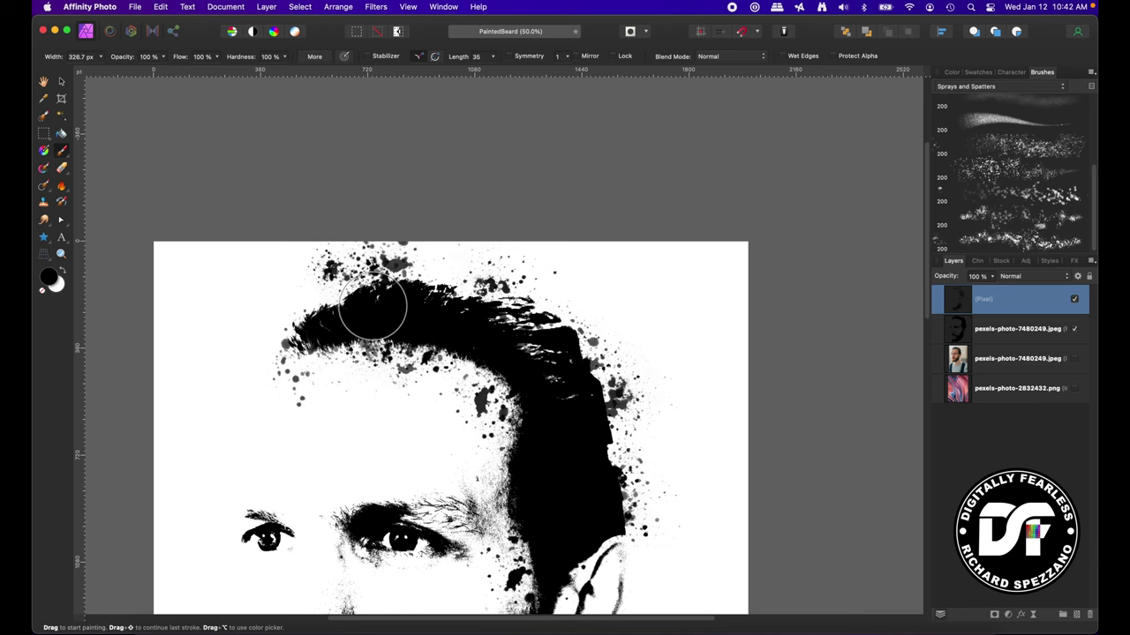
{"action": "key", "text": "super+z"}
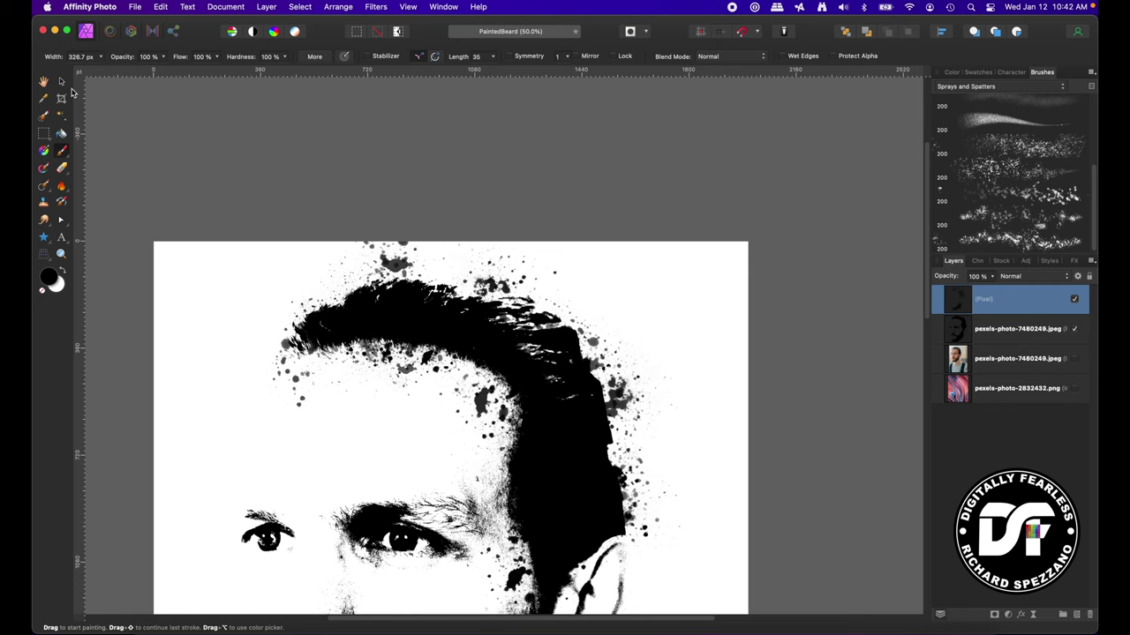
{"action": "scroll", "coordinate": [492, 177], "scroll_direction": "down", "scroll_amount": 10}
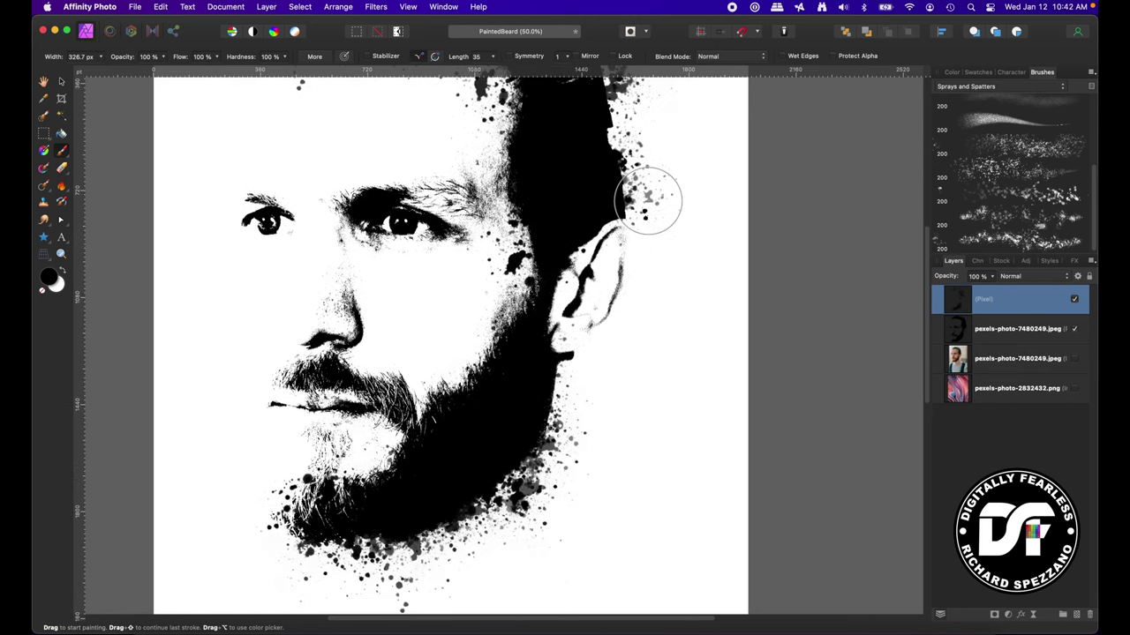
{"action": "scroll", "coordinate": [680, 257], "scroll_direction": "up", "scroll_amount": 2}
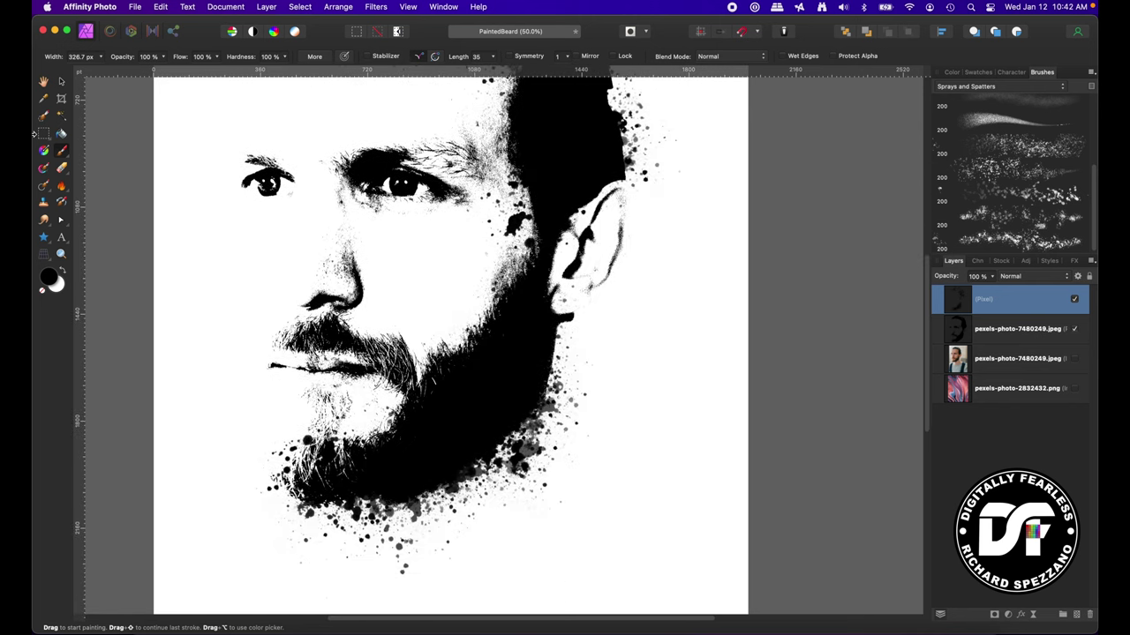
Switch to the Erase Brush at about 457 px and zoom to fit the whole page.
{"action": "left_click", "coordinate": [61, 168]}
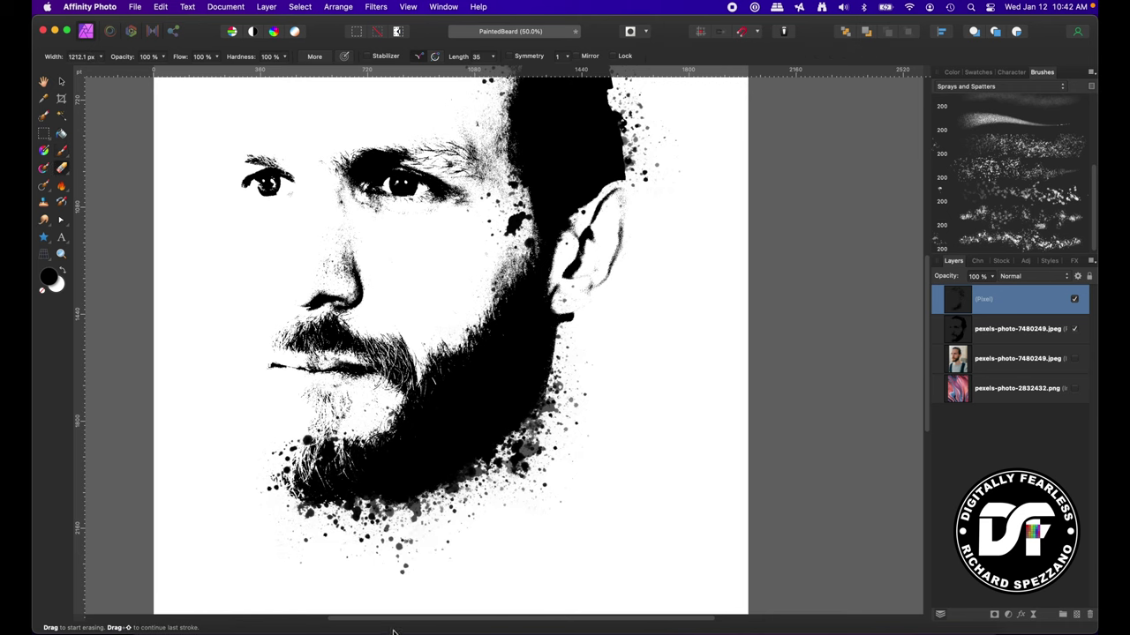
{"action": "key", "text": "bracketleft"}
{"action": "key", "text": "bracketleft"}
{"action": "key", "text": "bracketleft"}
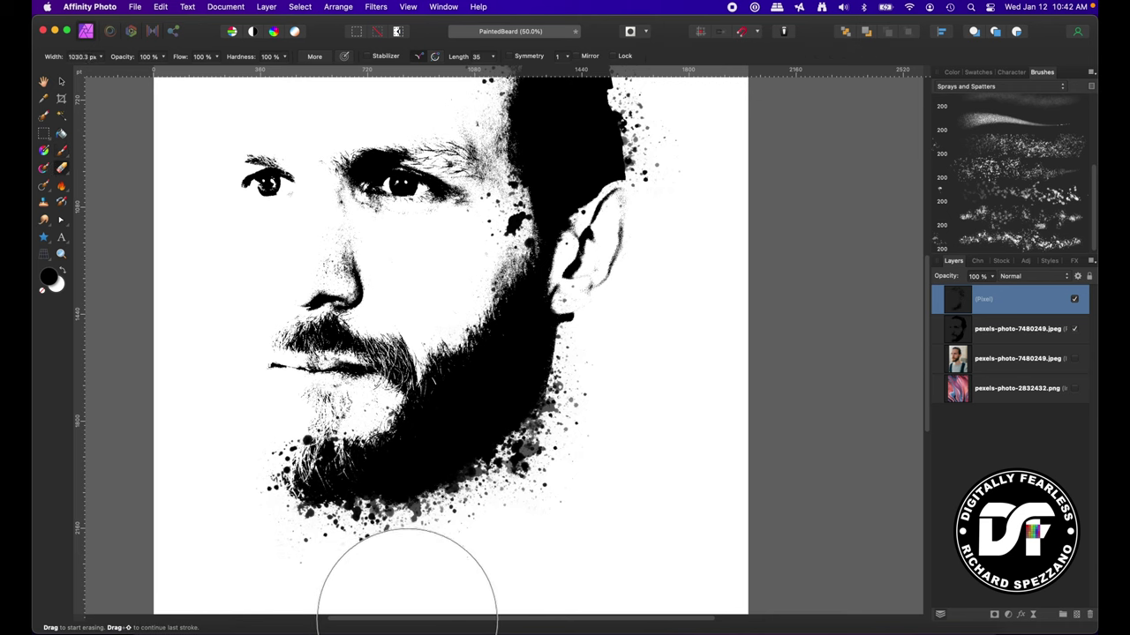
{"action": "key", "text": "bracketleft"}
{"action": "key", "text": "bracketleft"}
{"action": "key", "text": "bracketleft"}
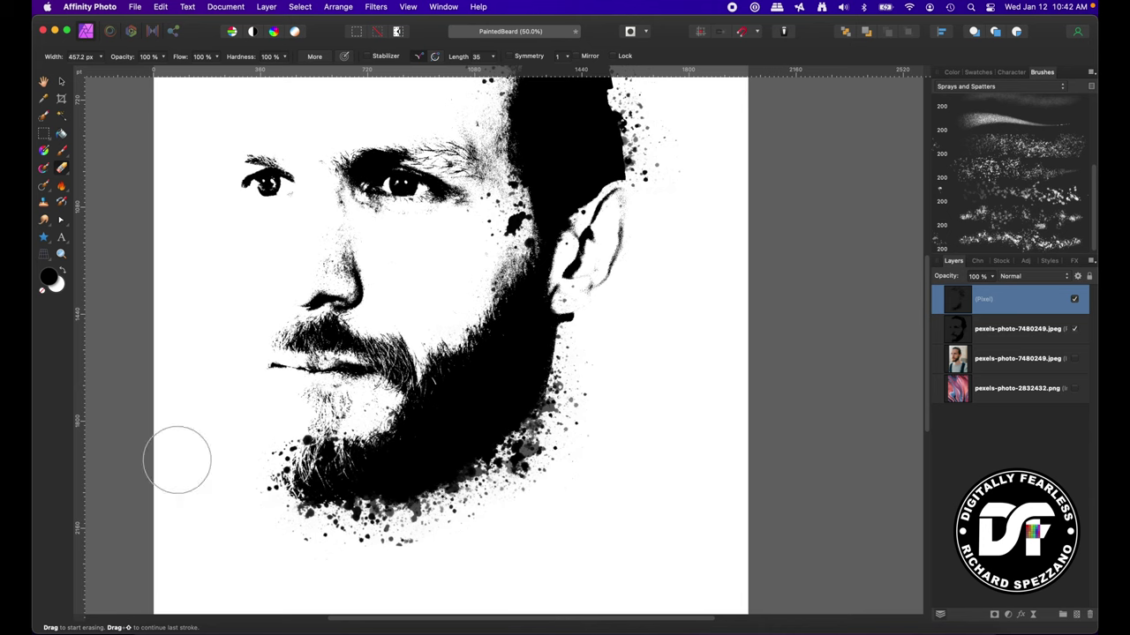
{"action": "key", "text": "super+0"}
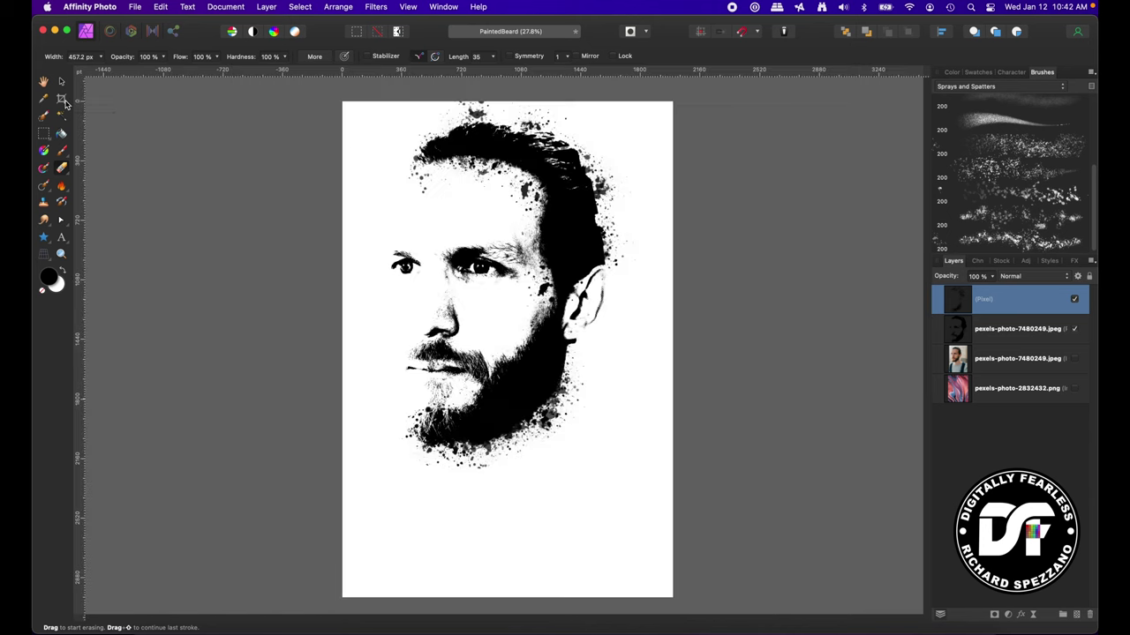
{"action": "scroll", "coordinate": [318, 79], "scroll_direction": "up", "scroll_amount": 1}
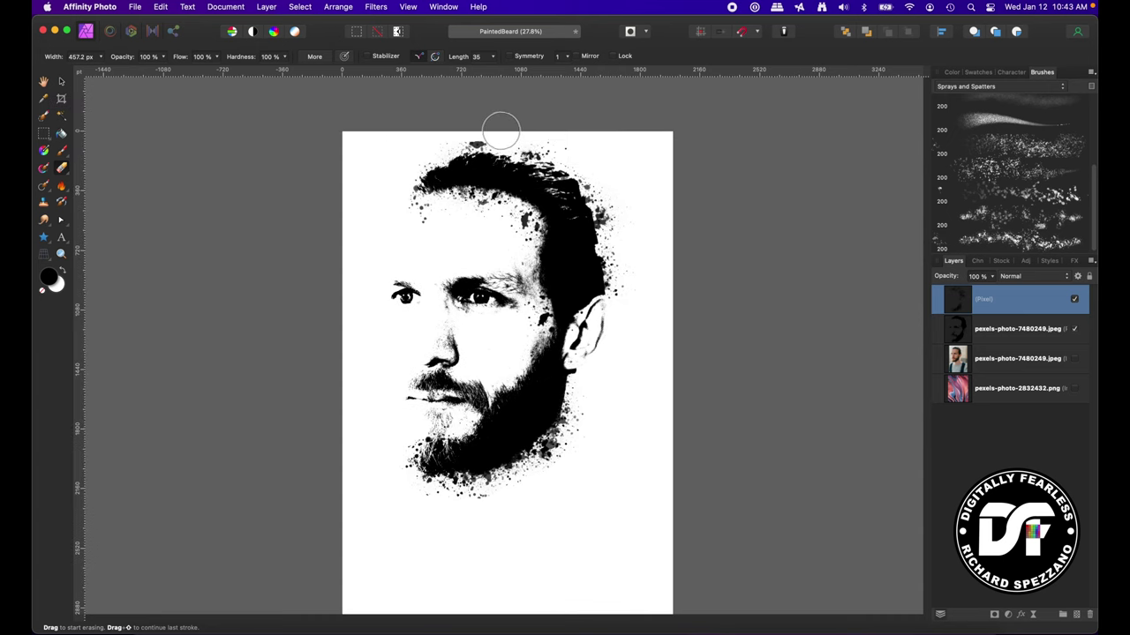
Group the splatter layer with pexels-photo-7480249.jpeg and rasterise them into one pixel layer.
{"action": "key", "text": "v"}
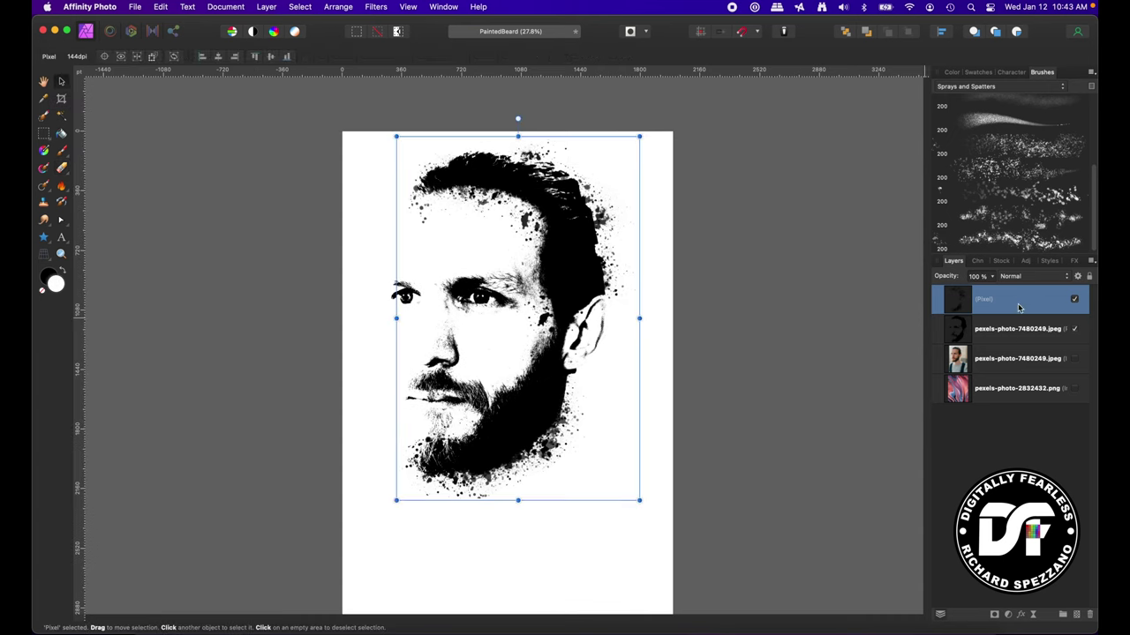
{"action": "left_click", "coordinate": [1013, 331], "text": "shift"}
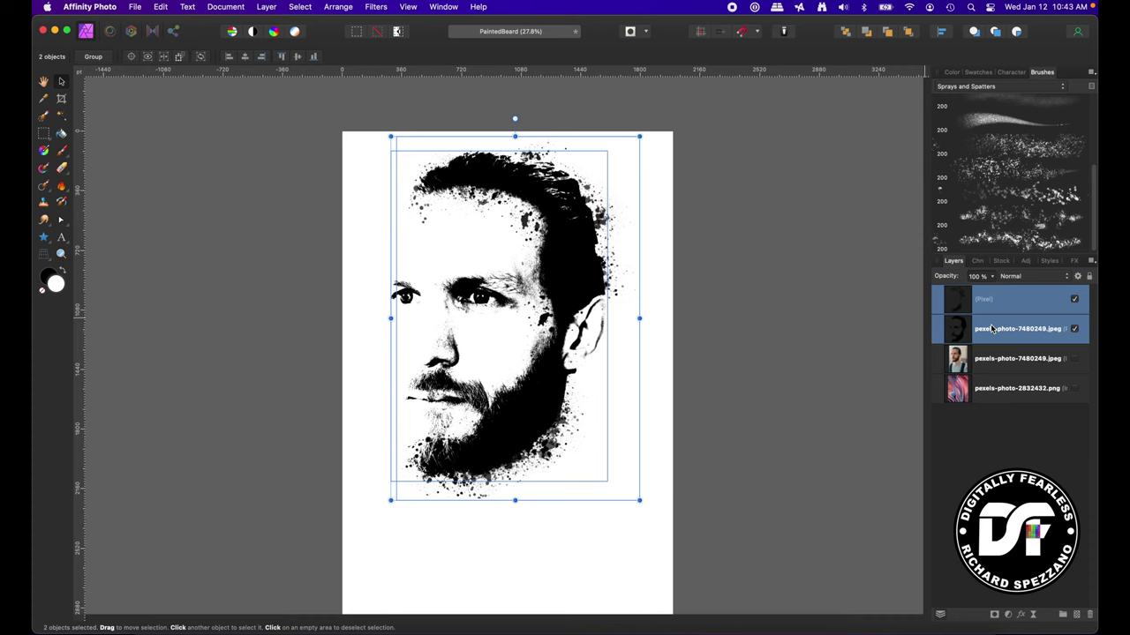
{"action": "key", "text": "super+g"}
{"action": "right_click", "coordinate": [993, 299]}
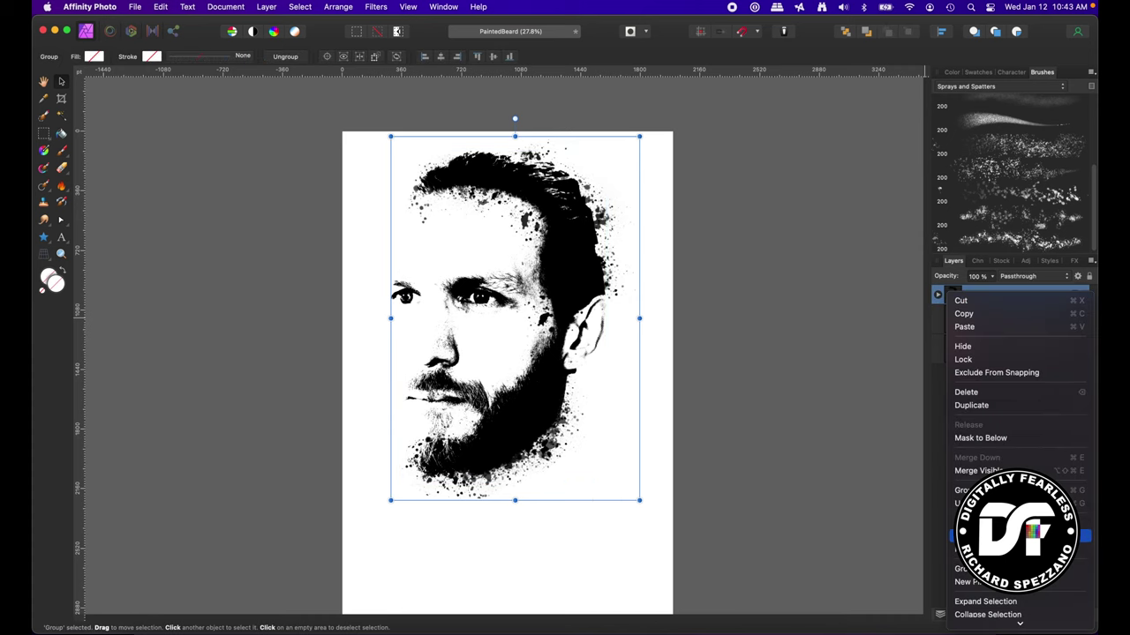
{"action": "left_click", "coordinate": [1019, 536]}
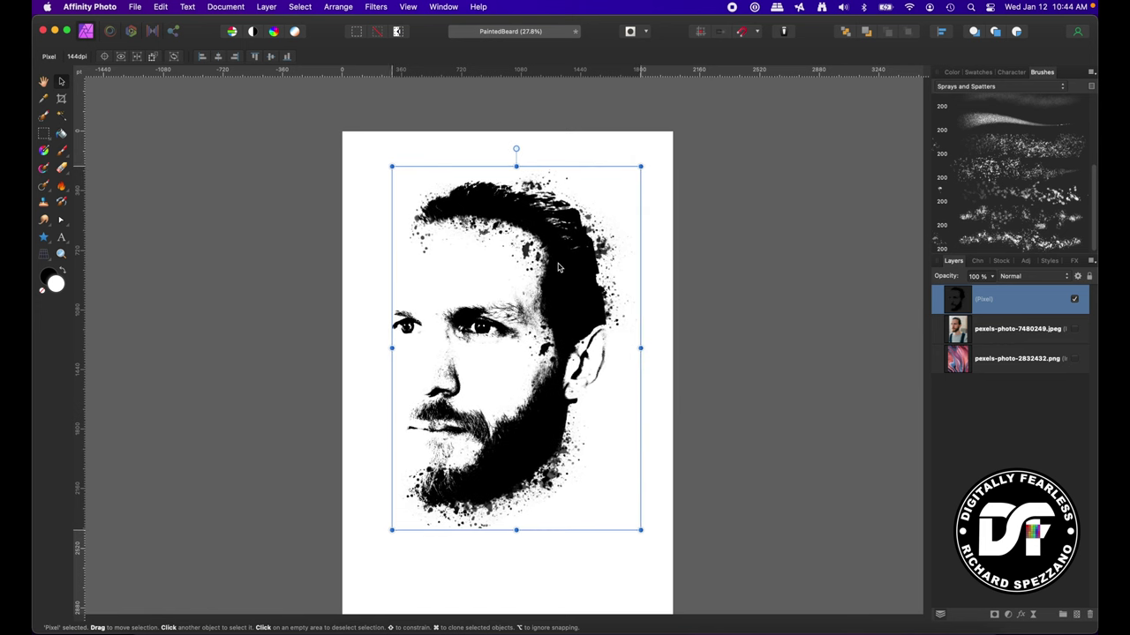
Make the pexels-photo-2832432.png marble layer visible and duplicate it.
{"action": "left_click", "coordinate": [943, 356]}
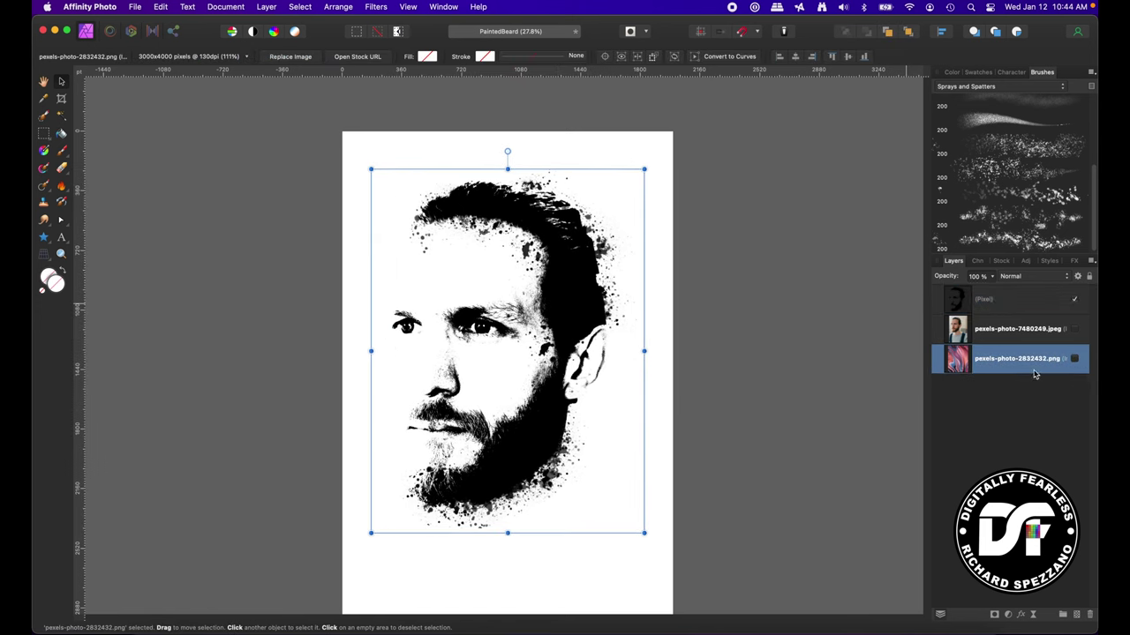
{"action": "left_click", "coordinate": [1075, 359]}
{"action": "double_click", "coordinate": [1013, 361]}
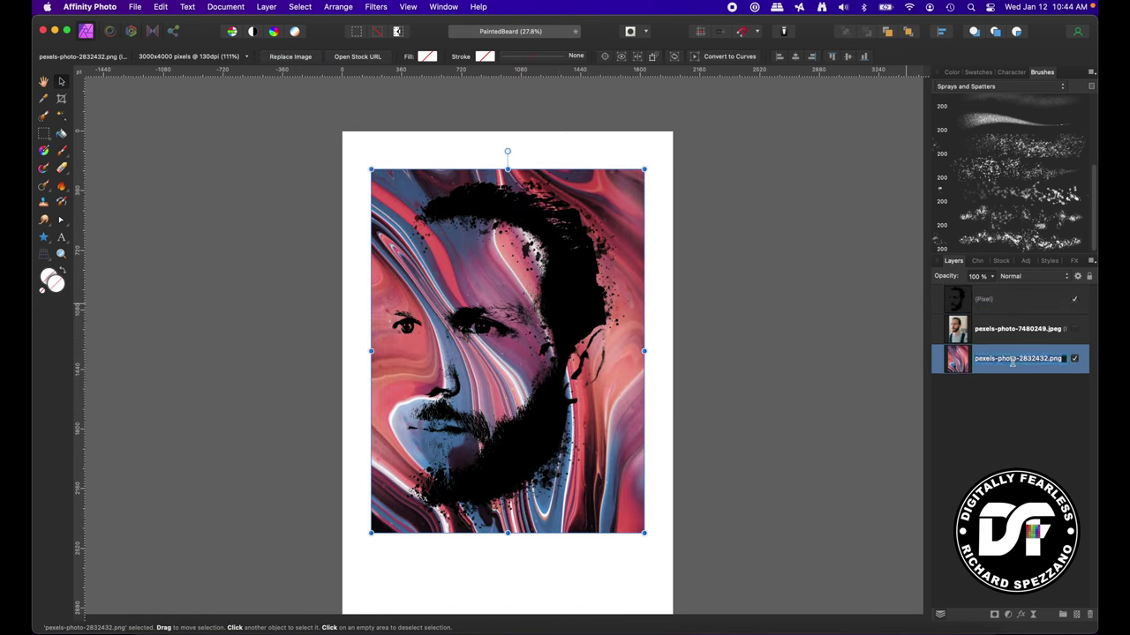
{"action": "left_click", "coordinate": [1001, 440]}
{"action": "left_click", "coordinate": [953, 358]}
{"action": "key", "text": "super+j"}
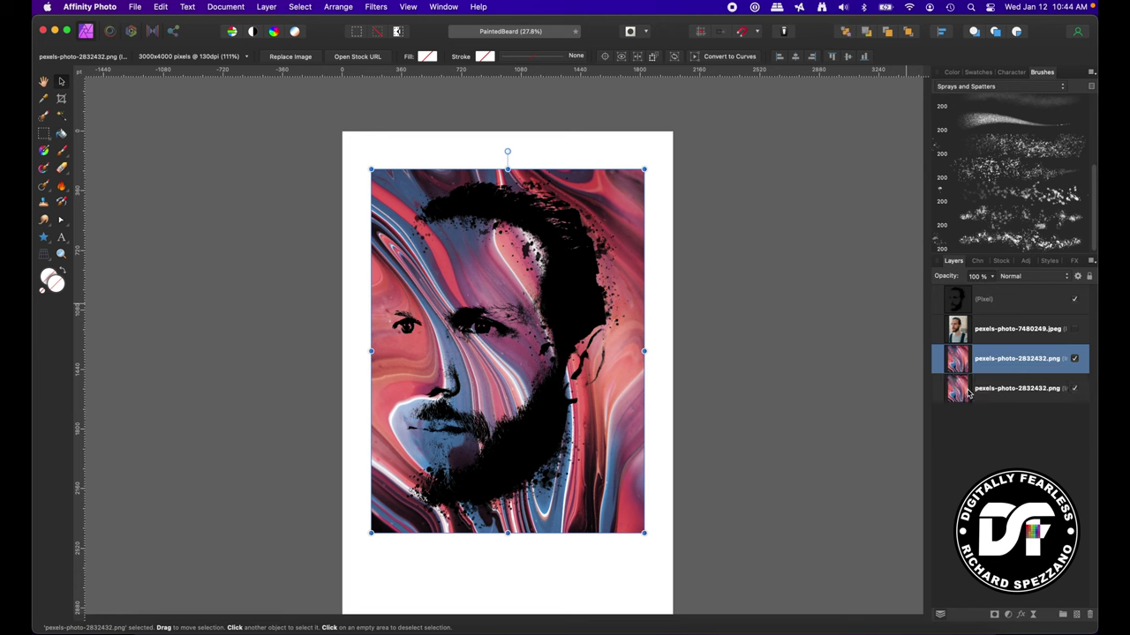
Move the marble copy to the top and clip it inside the splattered silhouette.
{"action": "left_click_drag", "start_coordinate": [957, 362], "coordinate": [956, 293]}
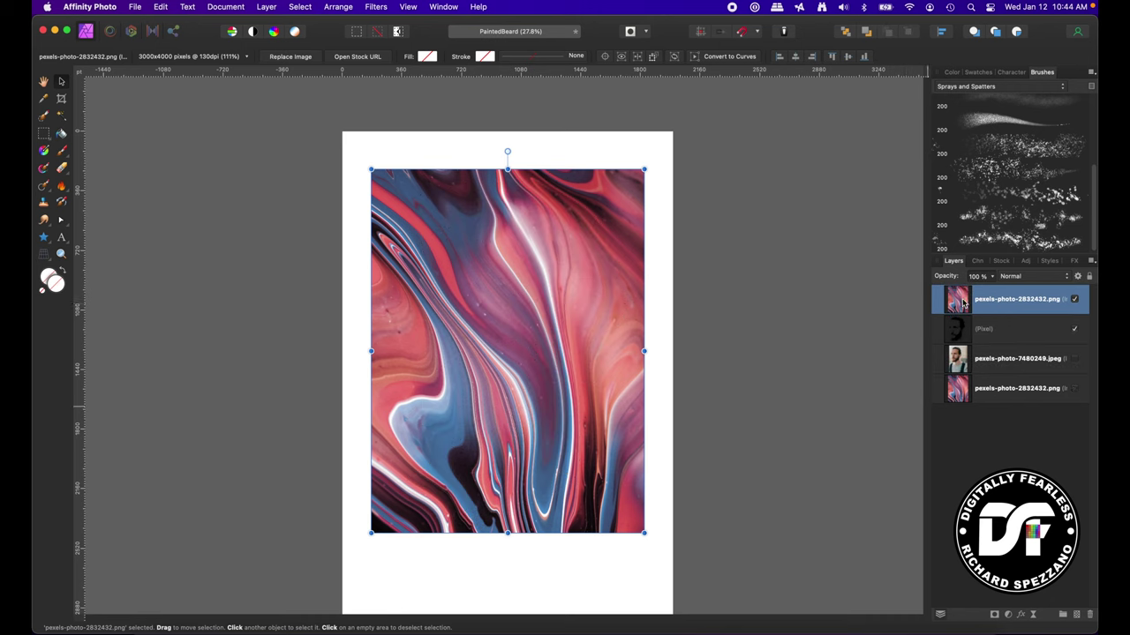
{"action": "left_click_drag", "start_coordinate": [960, 299], "coordinate": [1015, 334]}
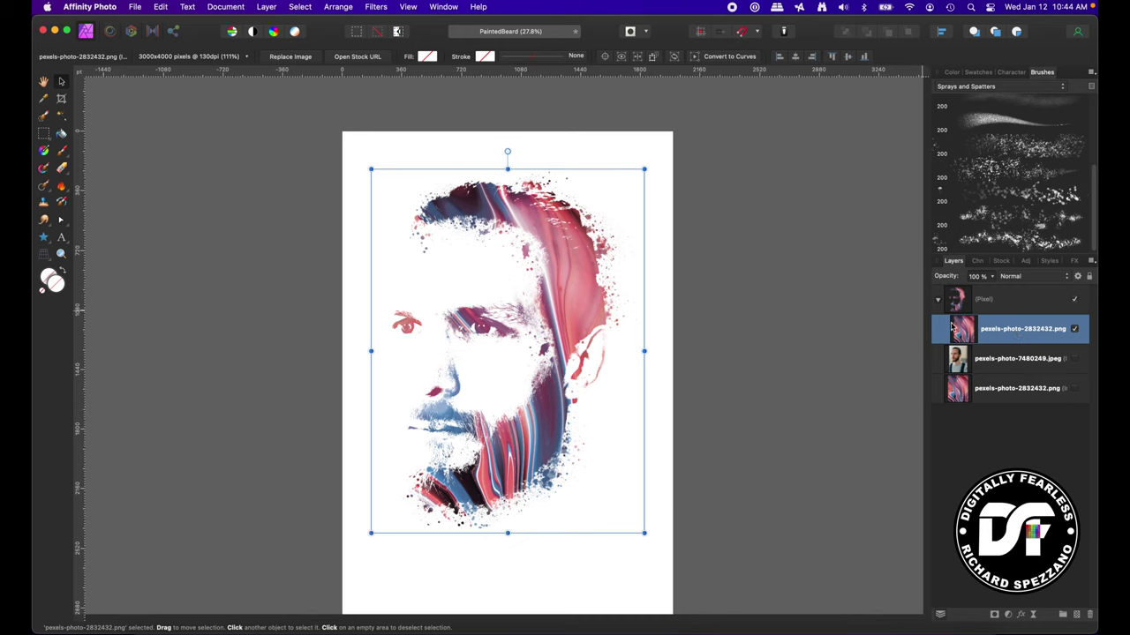
{"action": "left_click", "coordinate": [1007, 615]}
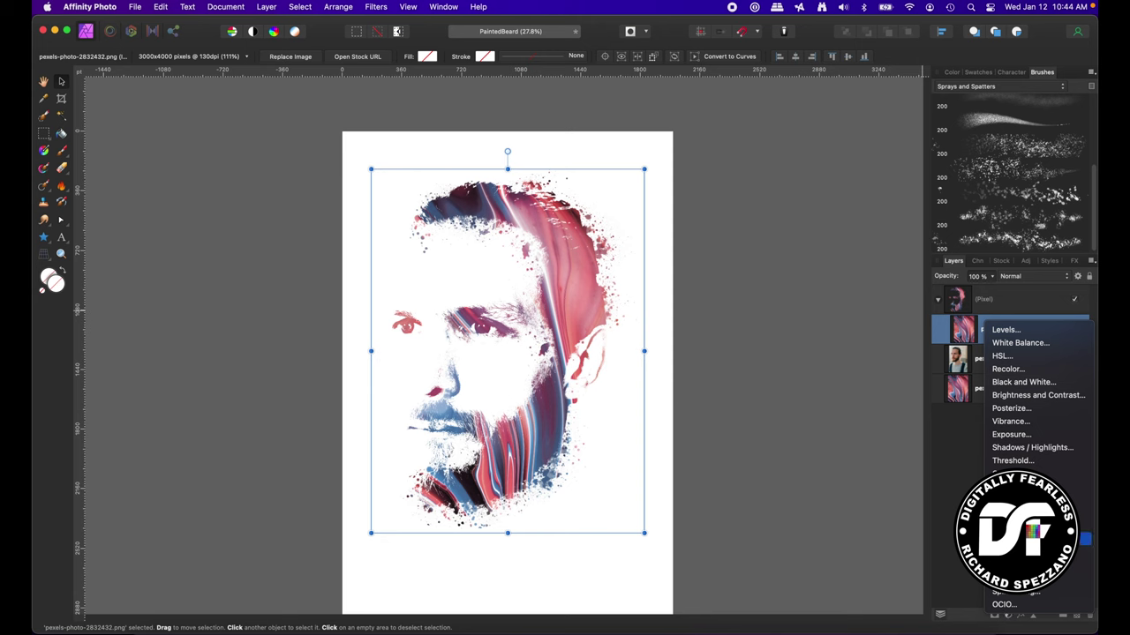
Add an HSL adjustment shifting the texture's hue about 93° to purple and green.
{"action": "left_click", "coordinate": [1009, 357]}
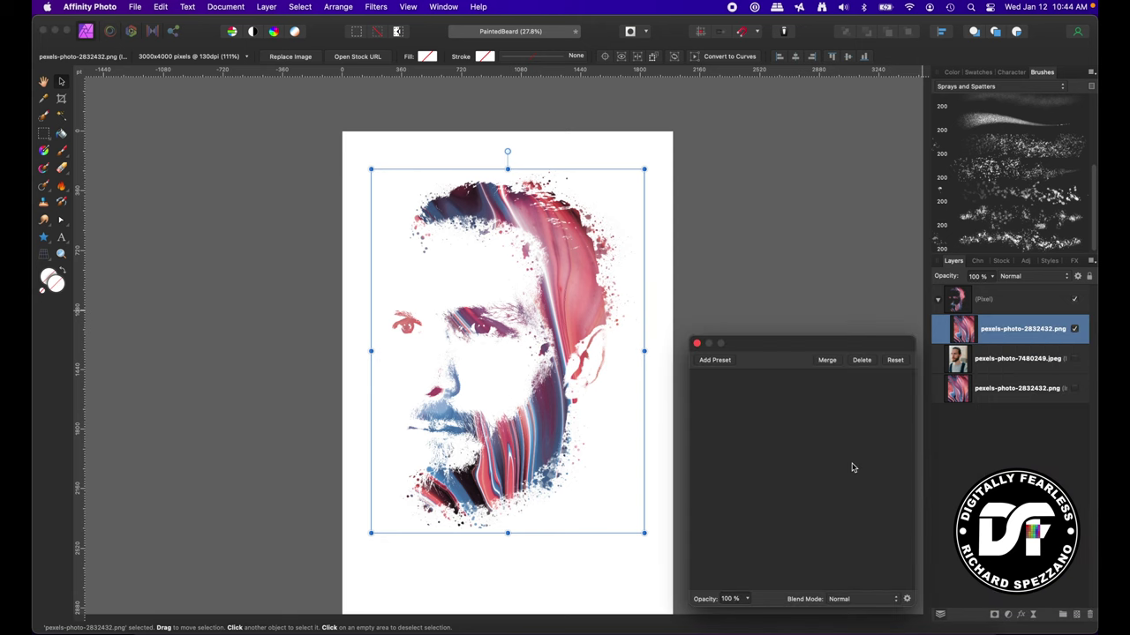
{"action": "left_click_drag", "start_coordinate": [783, 527], "coordinate": [828, 528]}
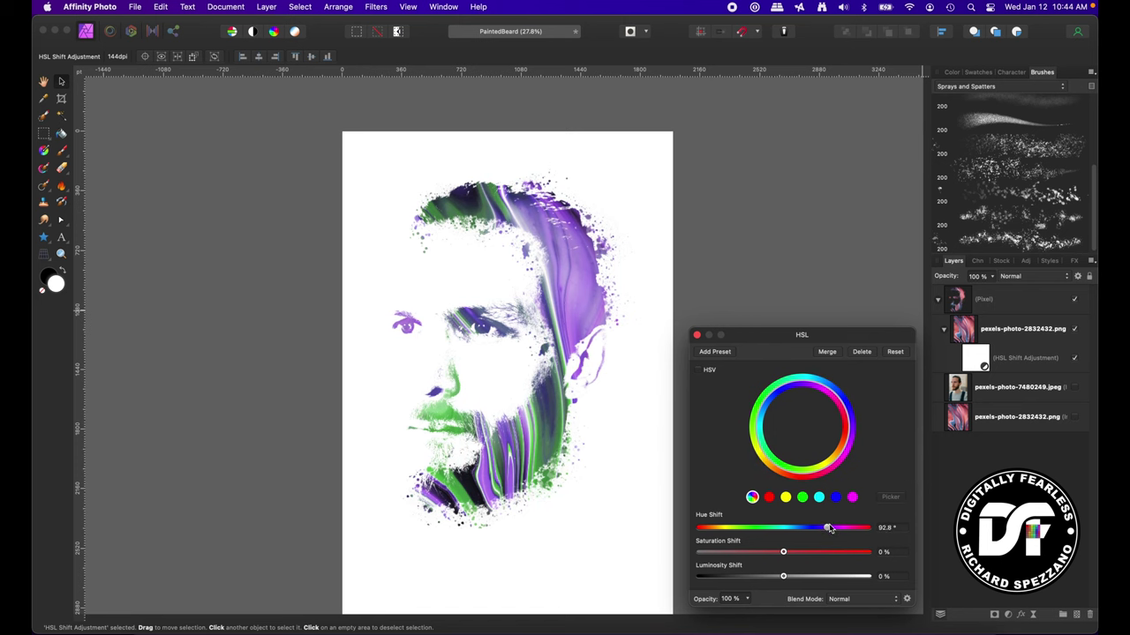
{"action": "left_click", "coordinate": [696, 336]}
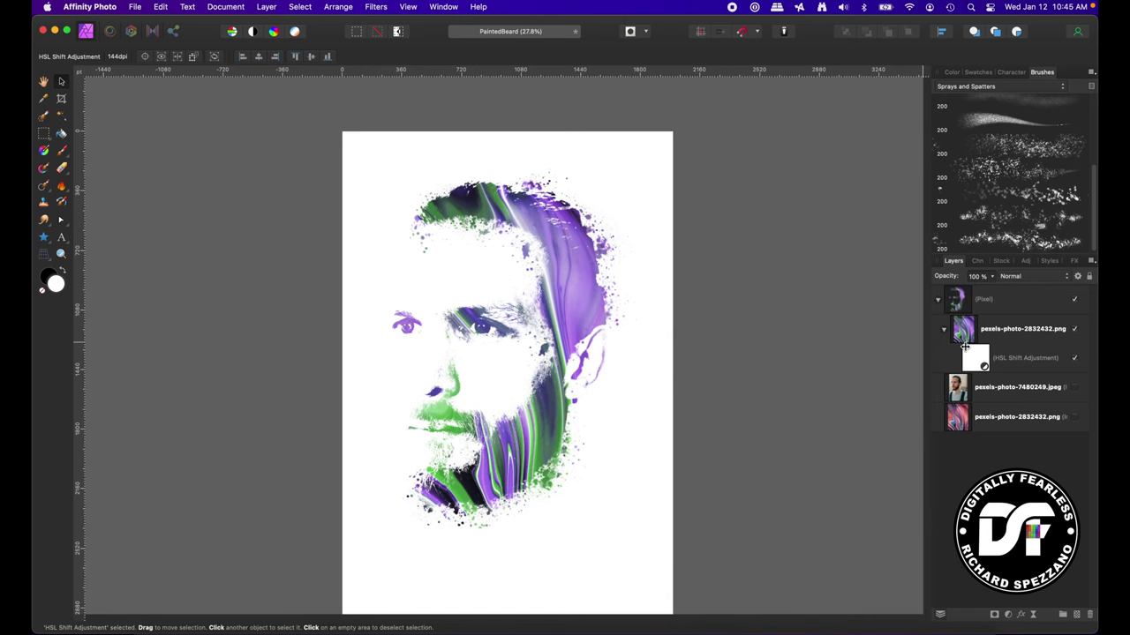
Rotate the swirl texture about 10° clockwise and scale it past the page edges, then deselect.
{"action": "left_click", "coordinate": [961, 335]}
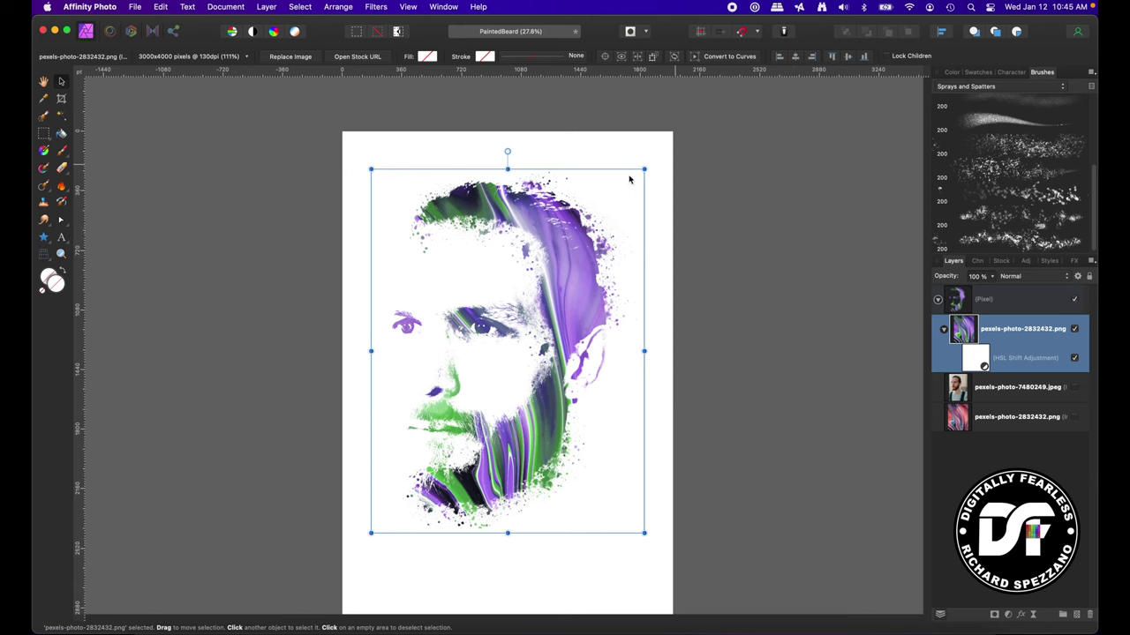
{"action": "left_click_drag", "start_coordinate": [507, 151], "coordinate": [540, 156]}
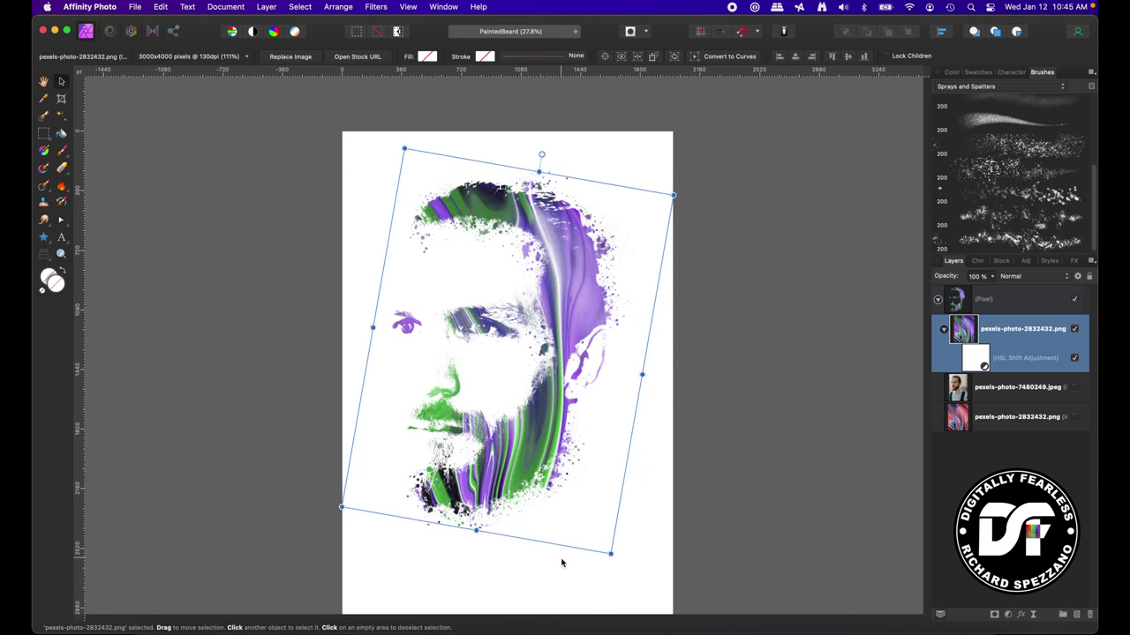
{"action": "left_click_drag", "start_coordinate": [609, 555], "coordinate": [653, 572]}
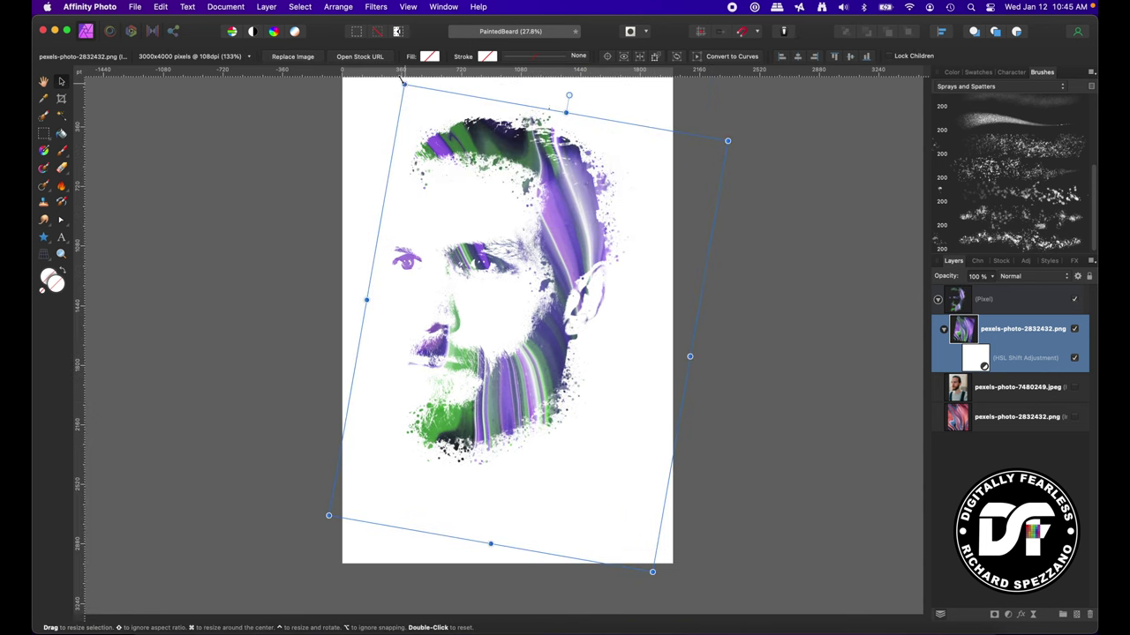
{"action": "left_click_drag", "start_coordinate": [389, 70], "coordinate": [316, 118]}
{"action": "scroll", "coordinate": [422, 250], "scroll_direction": "down", "scroll_amount": 3}
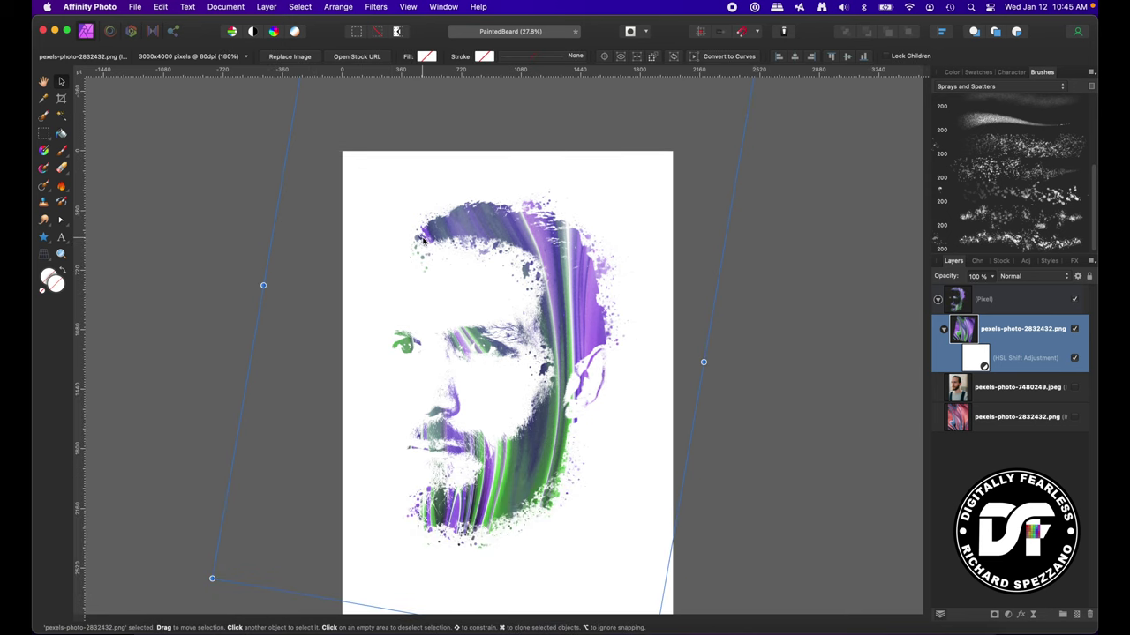
{"action": "scroll", "coordinate": [422, 239], "scroll_direction": "up", "scroll_amount": 5}
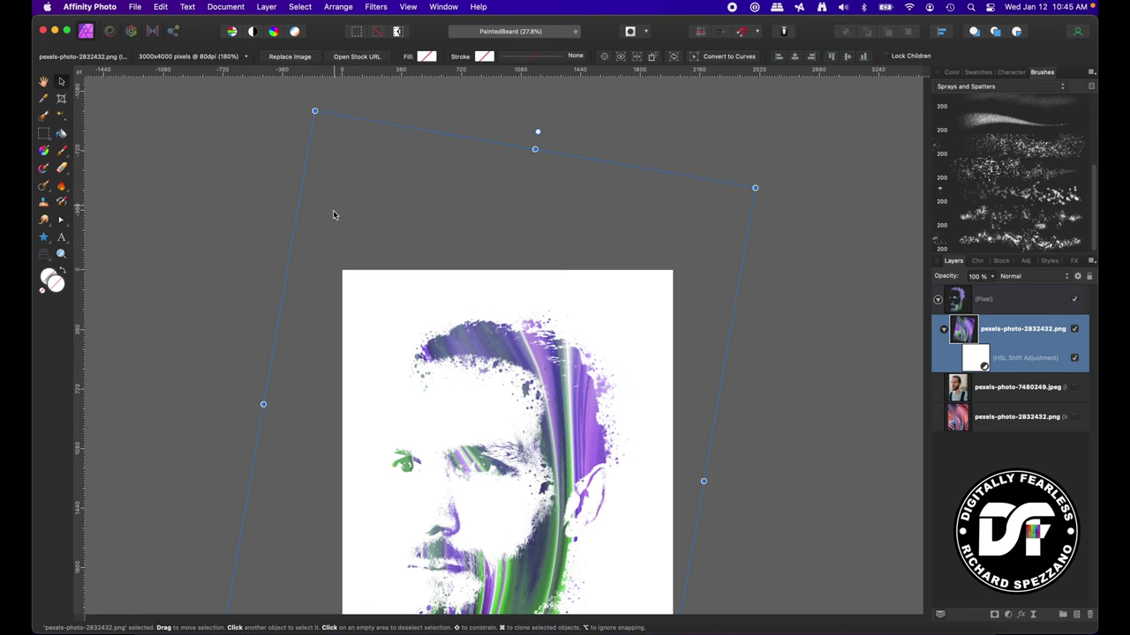
{"action": "left_click_drag", "start_coordinate": [316, 113], "coordinate": [293, 162]}
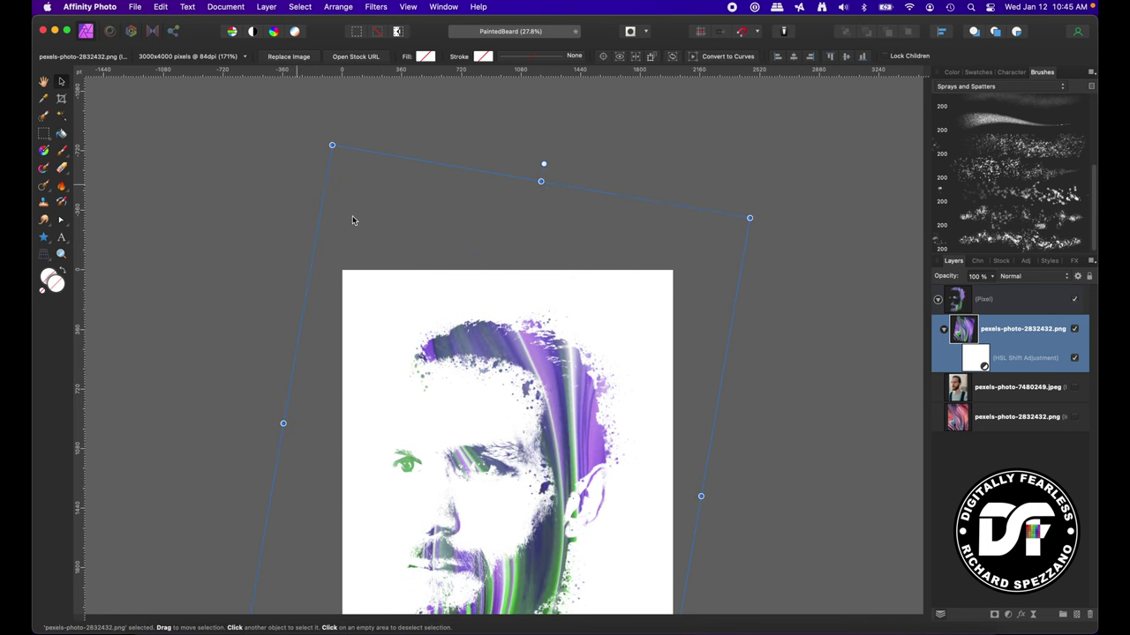
{"action": "scroll", "coordinate": [715, 309], "scroll_direction": "down", "scroll_amount": 3}
{"action": "scroll", "coordinate": [756, 318], "scroll_direction": "down", "scroll_amount": 3}
{"action": "left_click", "coordinate": [808, 331]}
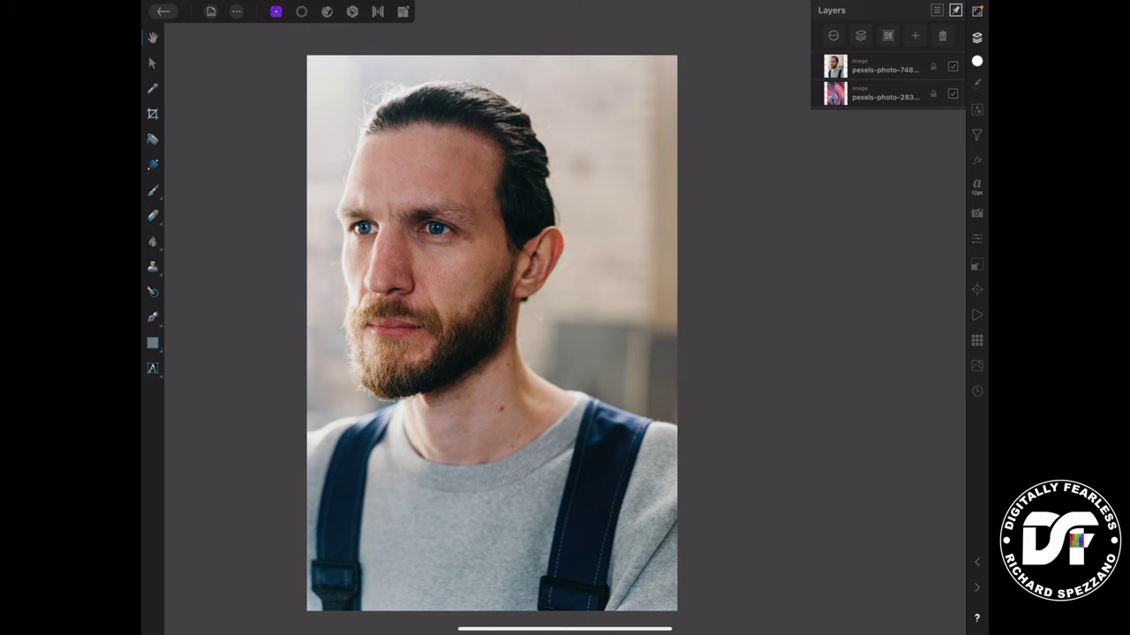
Toggle the portrait's visibility, then add a Threshold adjustment lowered to 36%.
{"action": "left_click", "coordinate": [952, 67]}
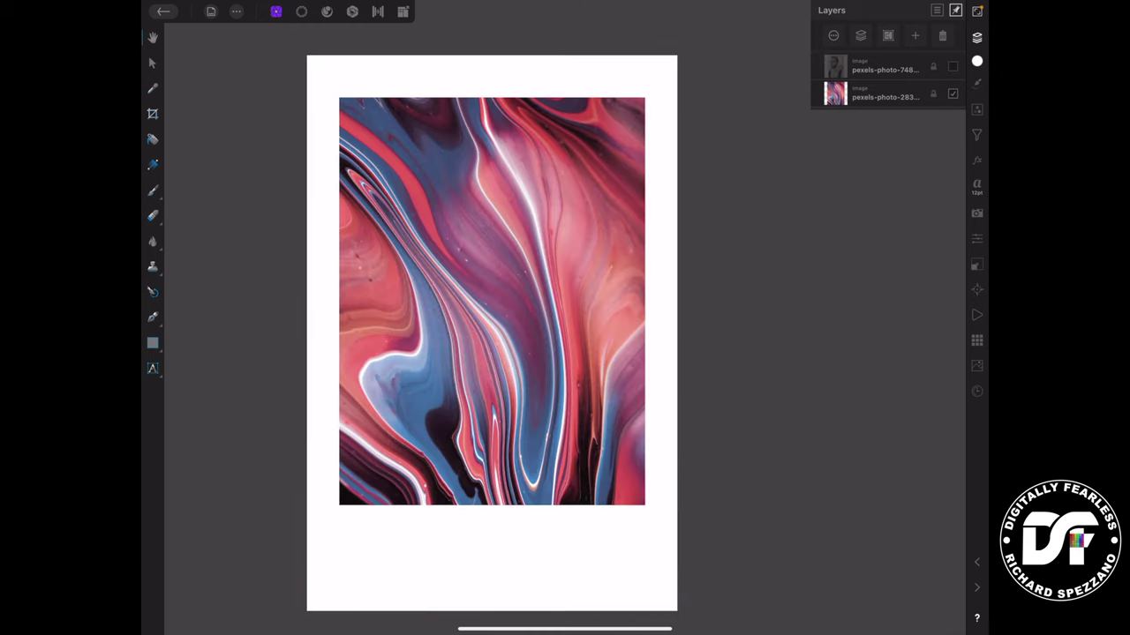
{"action": "left_click", "coordinate": [952, 67]}
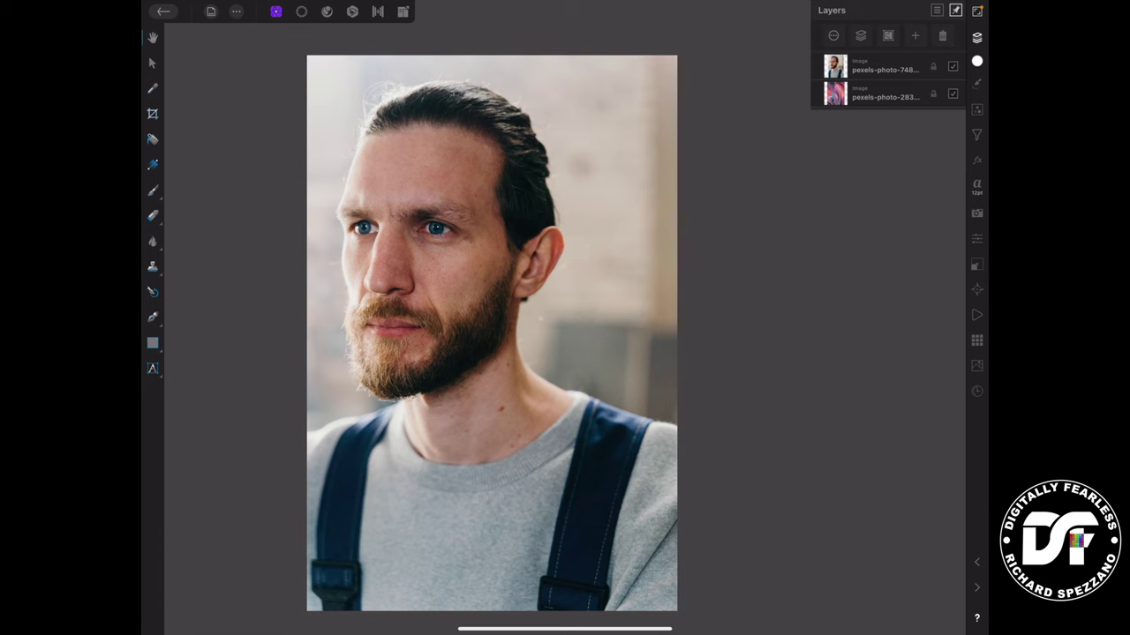
{"action": "left_click", "coordinate": [977, 110]}
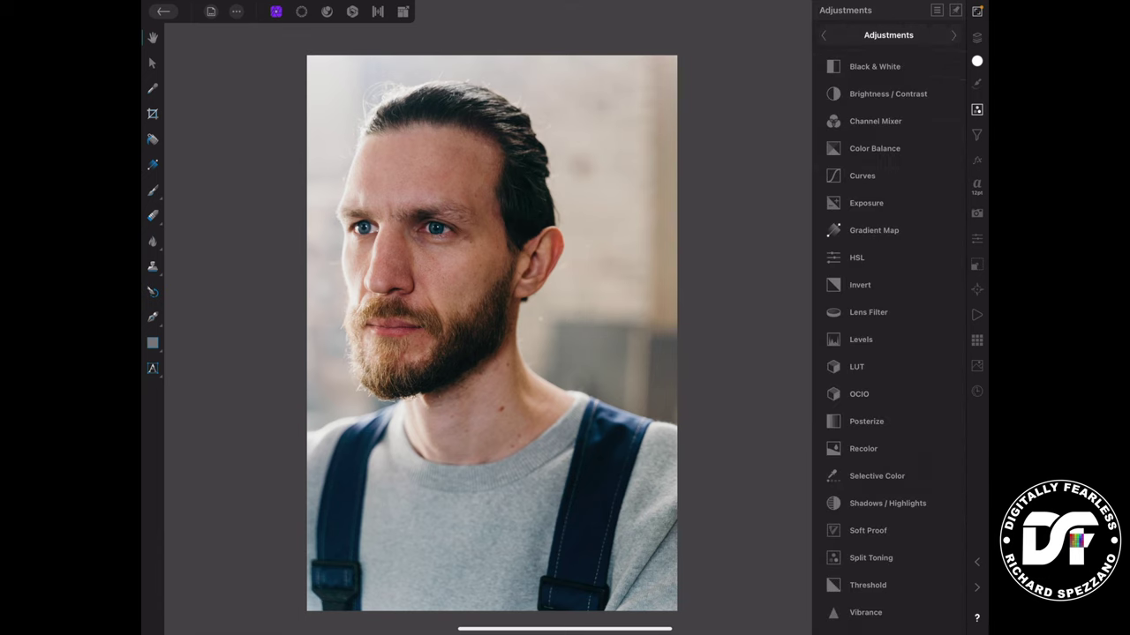
{"action": "left_click", "coordinate": [860, 587]}
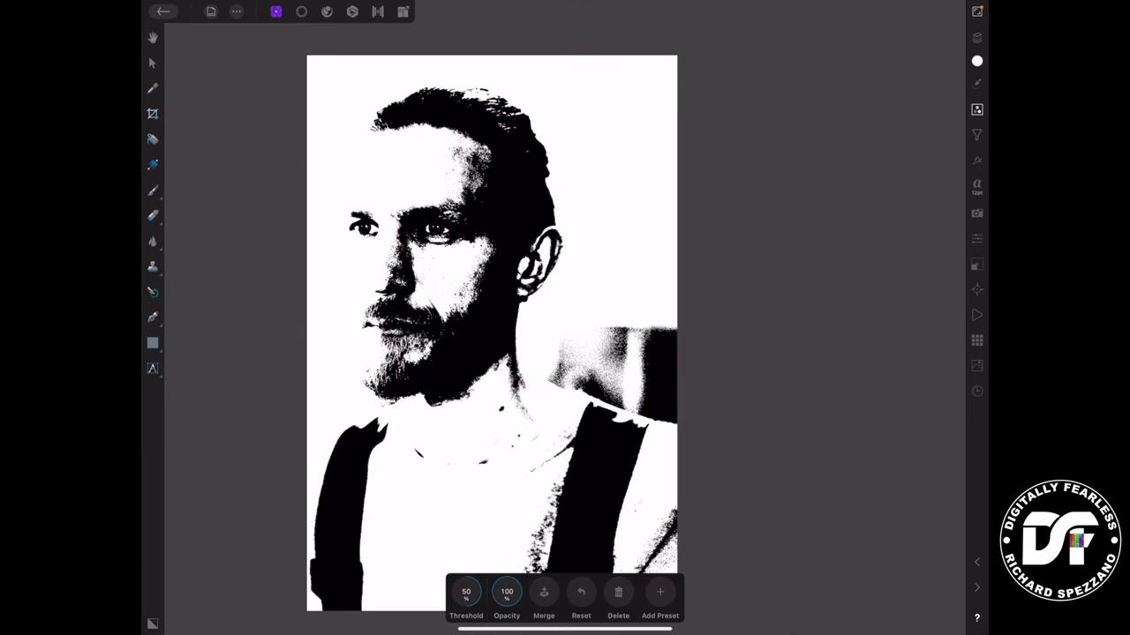
{"action": "left_click_drag", "start_coordinate": [466, 592], "coordinate": [438, 588]}
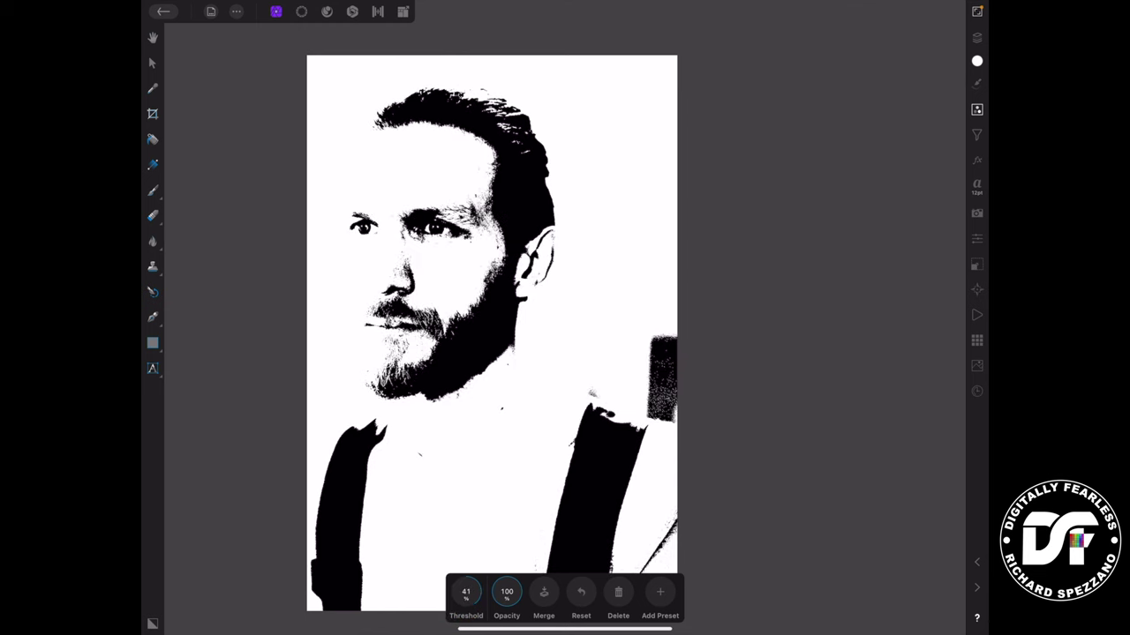
{"action": "left_click_drag", "start_coordinate": [466, 593], "coordinate": [464, 593]}
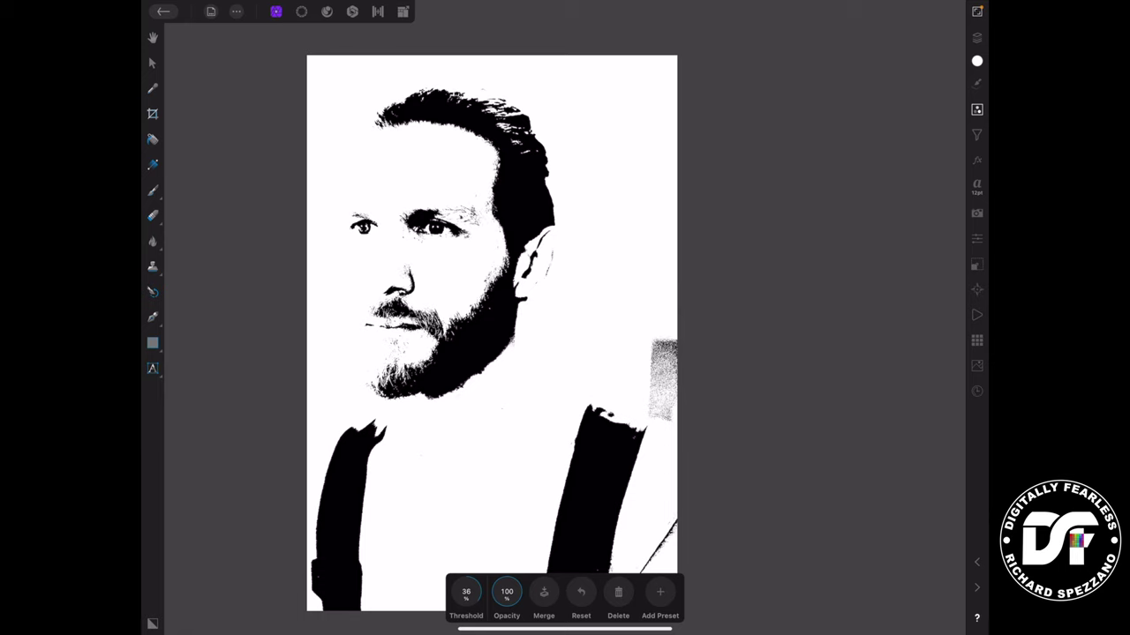
{"action": "left_click", "coordinate": [977, 37]}
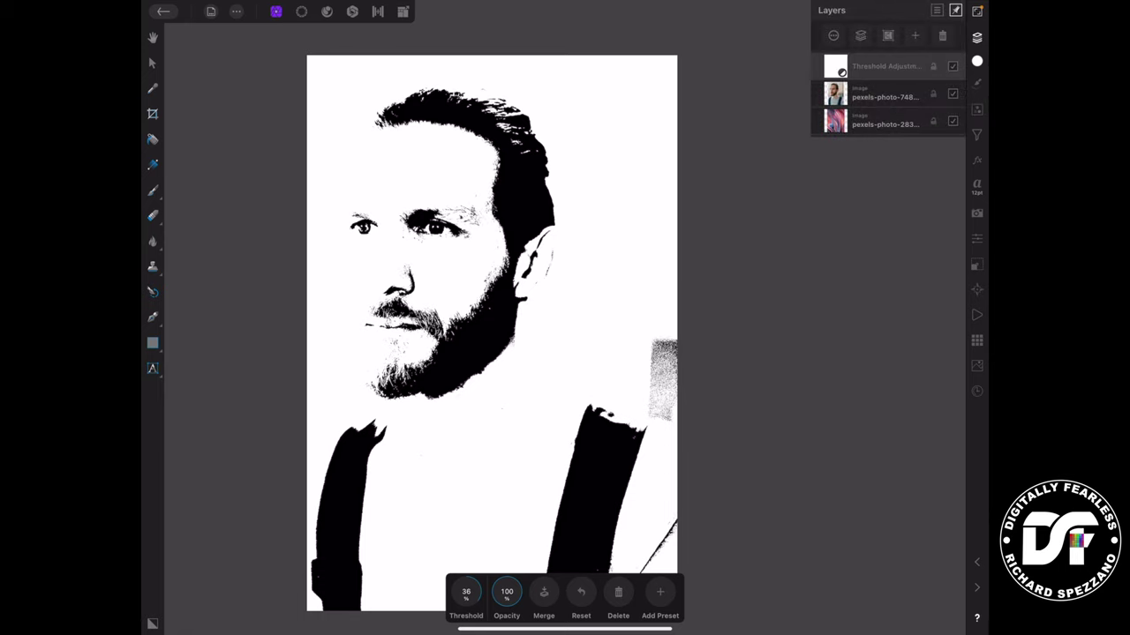
Group the 36% Threshold adjustment with the portrait and rasterize them into one pixel layer.
{"action": "left_click", "coordinate": [895, 55]}
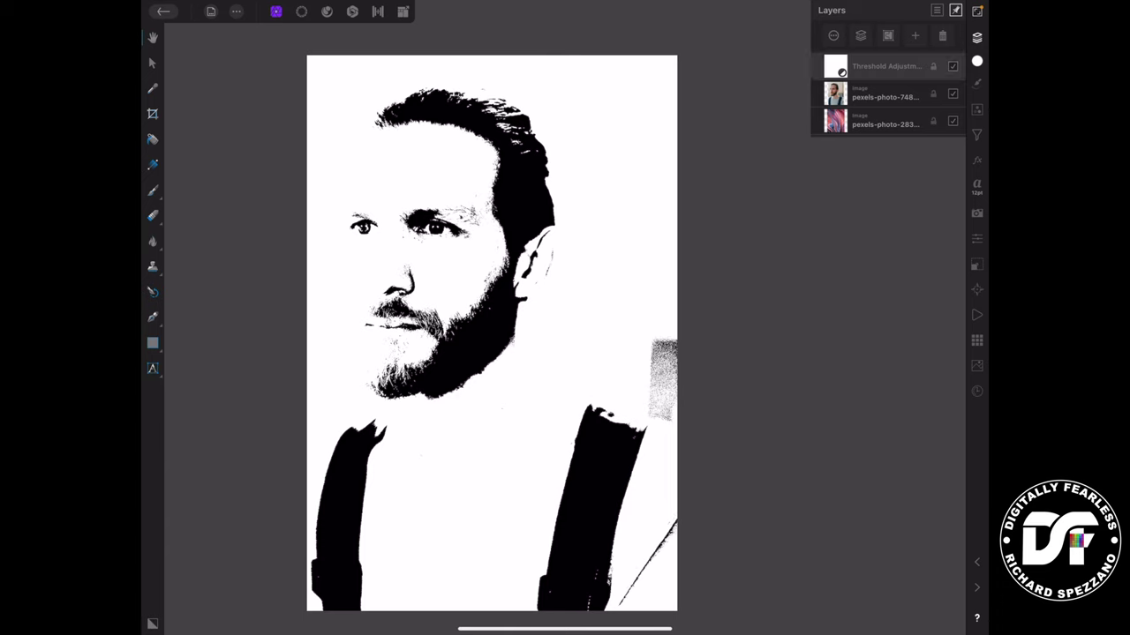
{"action": "left_click", "coordinate": [864, 90]}
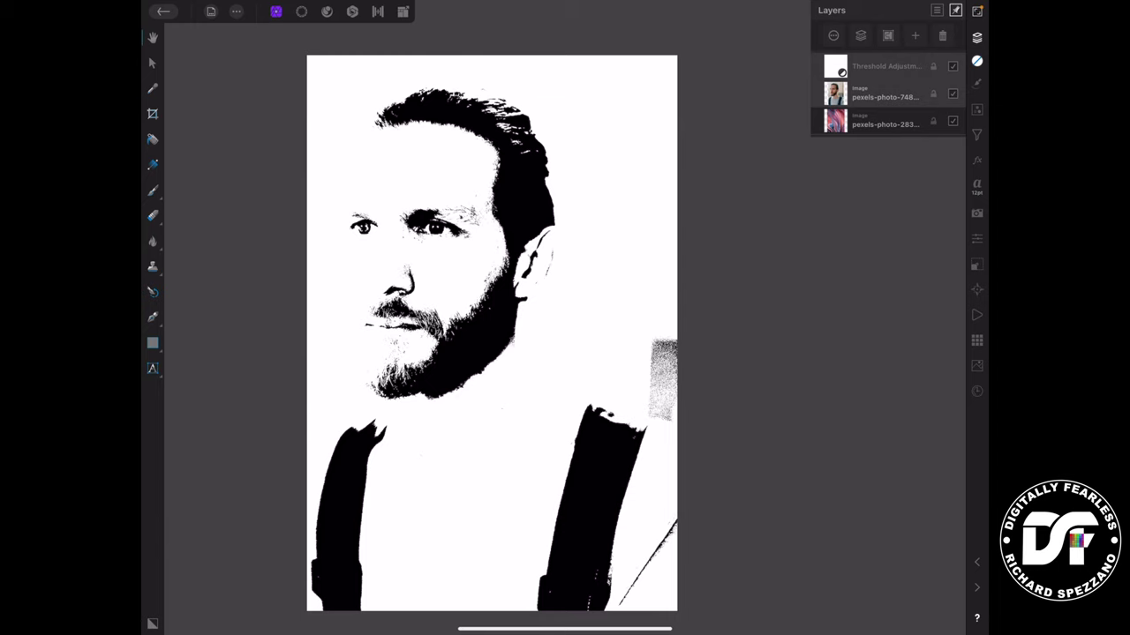
{"action": "left_click", "coordinate": [887, 35]}
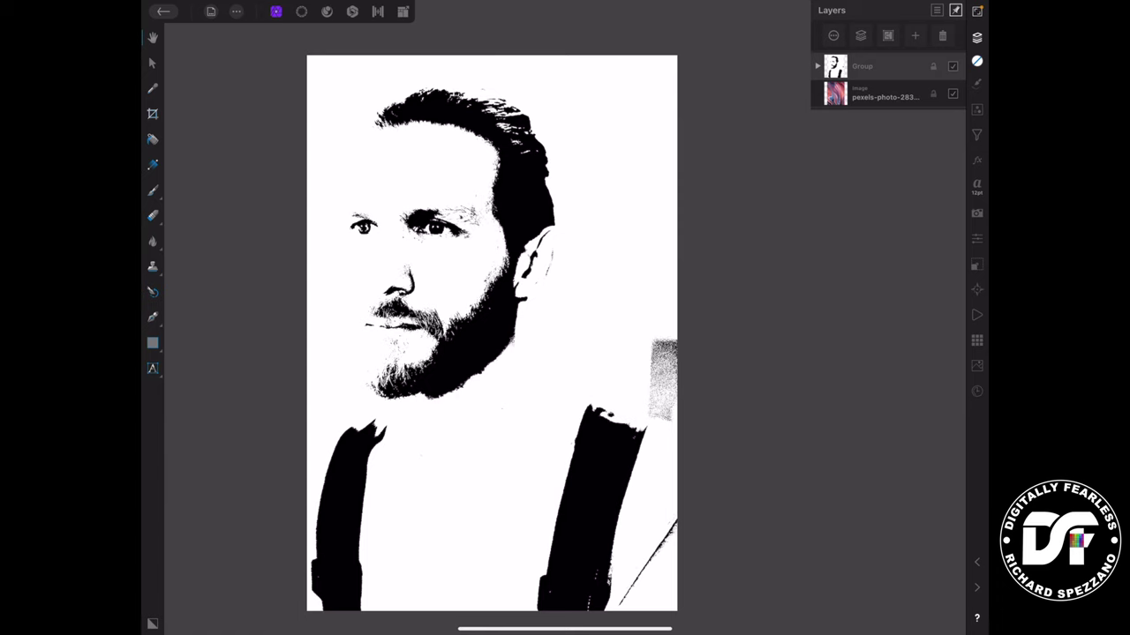
{"action": "left_click", "coordinate": [860, 35]}
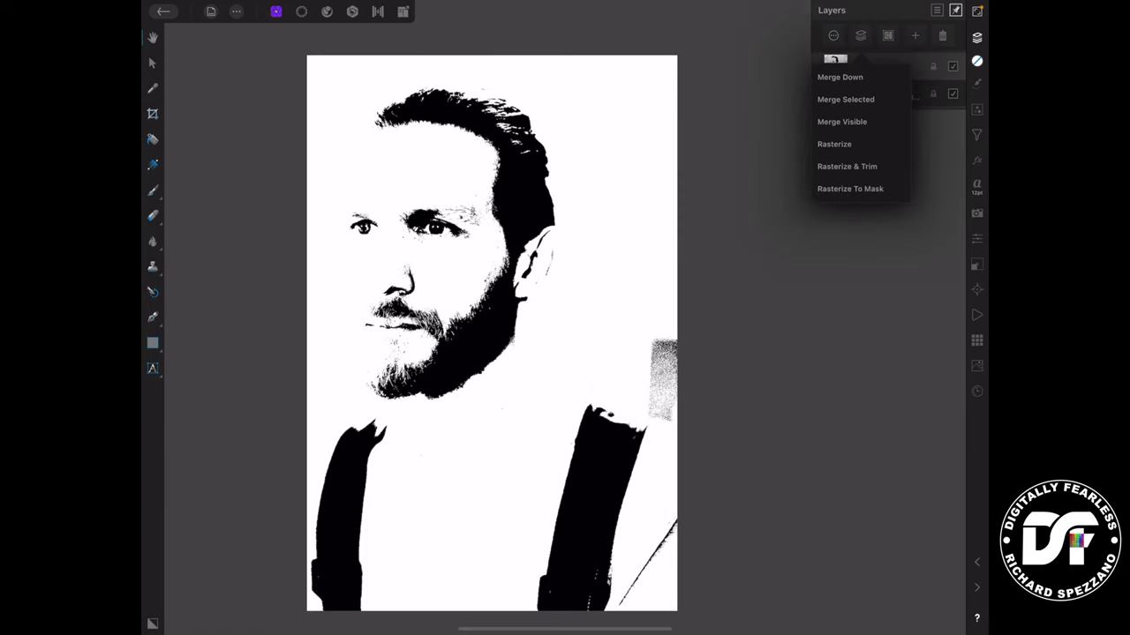
{"action": "left_click", "coordinate": [834, 144]}
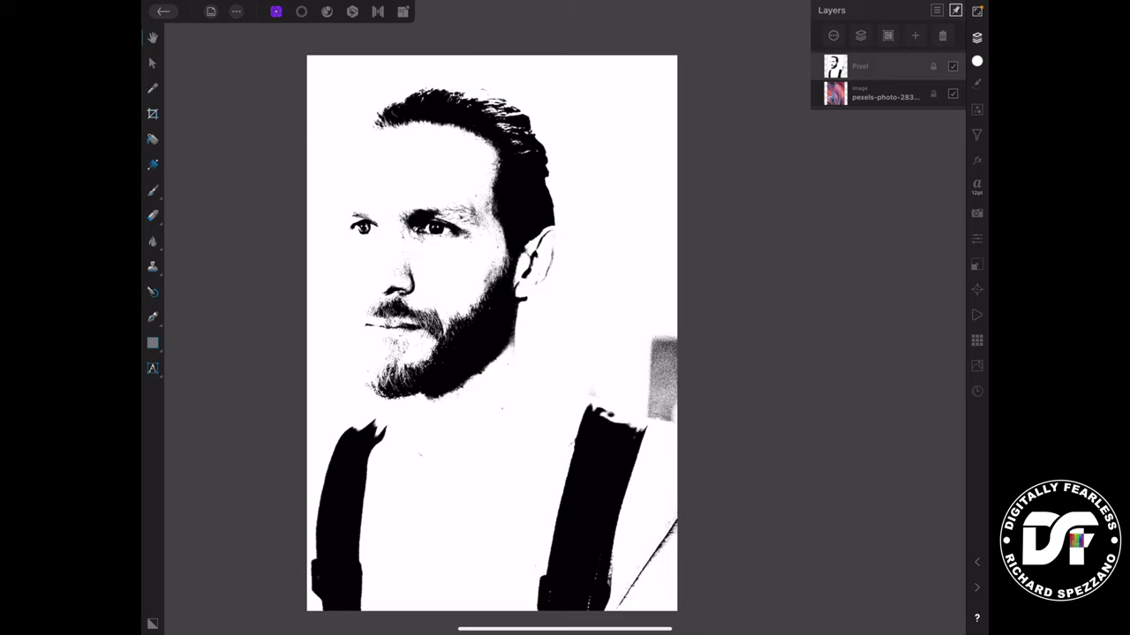
Erase the white around the left suspender with the eraser widened to about 604 px.
{"action": "left_click", "coordinate": [152, 216]}
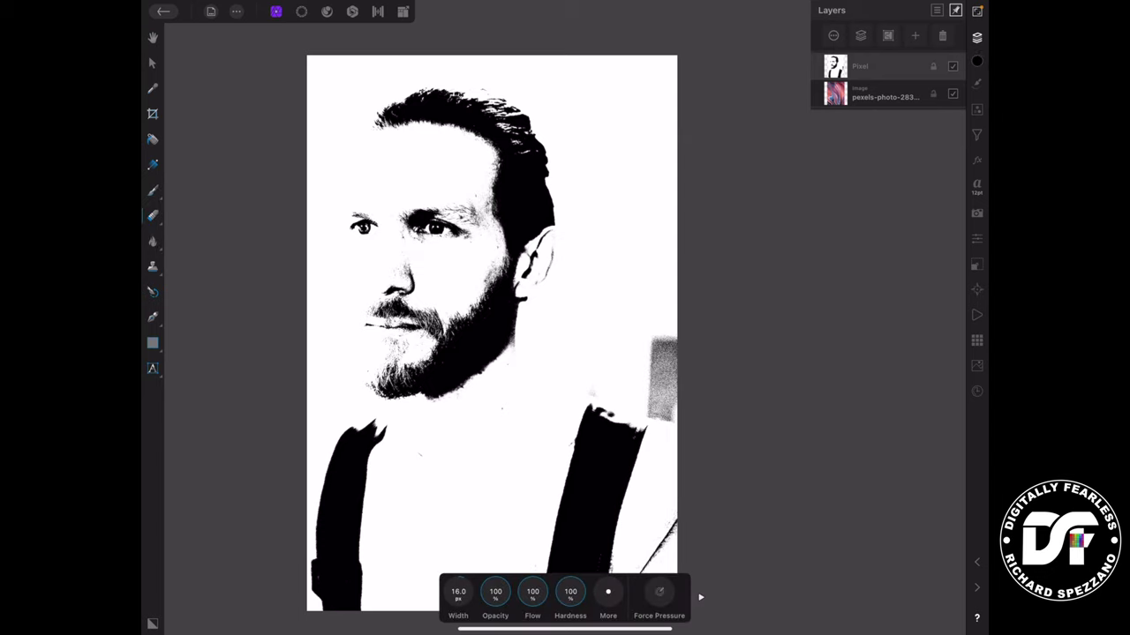
{"action": "left_click_drag", "start_coordinate": [325, 492], "coordinate": [385, 504]}
{"action": "mouse_move", "coordinate": [458, 591]}
{"action": "left_mouse_down"}
{"action": "mouse_move", "coordinate": [610, 597]}
{"action": "mouse_move", "coordinate": [618, 575]}
{"action": "mouse_move", "coordinate": [655, 554]}
{"action": "left_mouse_up"}
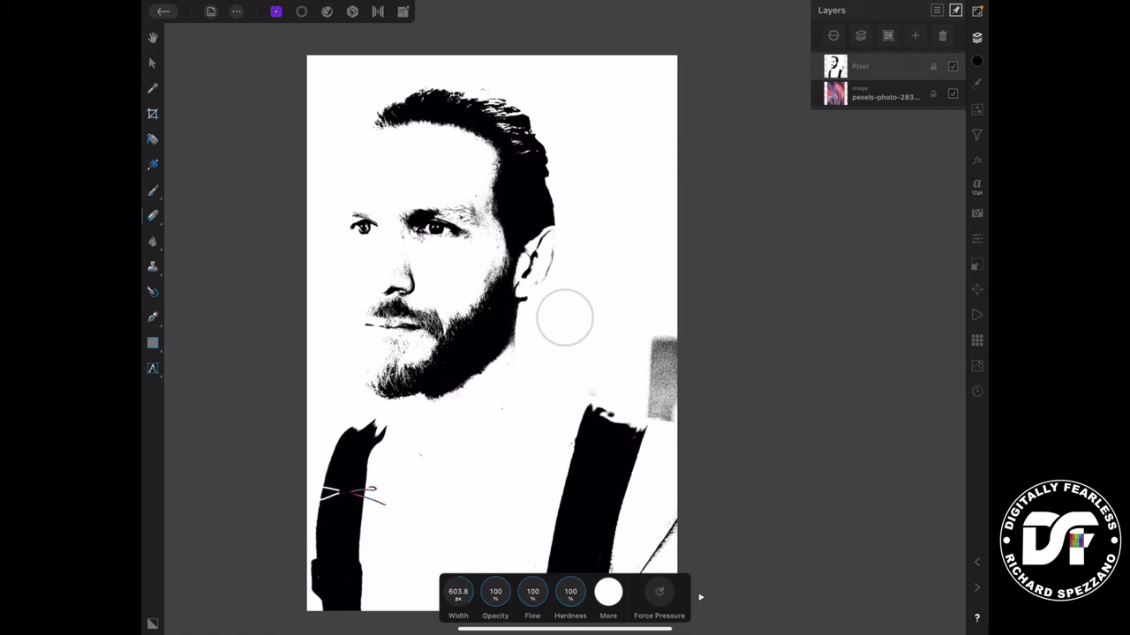
{"action": "mouse_move", "coordinate": [376, 490]}
{"action": "left_mouse_down"}
{"action": "mouse_move", "coordinate": [339, 470]}
{"action": "mouse_move", "coordinate": [380, 453]}
{"action": "mouse_move", "coordinate": [353, 438]}
{"action": "mouse_move", "coordinate": [366, 470]}
{"action": "mouse_move", "coordinate": [356, 565]}
{"action": "mouse_move", "coordinate": [325, 592]}
{"action": "mouse_move", "coordinate": [318, 544]}
{"action": "mouse_move", "coordinate": [413, 484]}
{"action": "mouse_move", "coordinate": [415, 464]}
{"action": "mouse_move", "coordinate": [359, 452]}
{"action": "mouse_move", "coordinate": [342, 507]}
{"action": "mouse_move", "coordinate": [320, 472]}
{"action": "mouse_move", "coordinate": [382, 533]}
{"action": "mouse_move", "coordinate": [384, 589]}
{"action": "mouse_move", "coordinate": [456, 523]}
{"action": "mouse_move", "coordinate": [504, 520]}
{"action": "mouse_move", "coordinate": [599, 565]}
{"action": "mouse_move", "coordinate": [560, 536]}
{"action": "mouse_move", "coordinate": [564, 595]}
{"action": "mouse_move", "coordinate": [633, 606]}
{"action": "mouse_move", "coordinate": [465, 557]}
{"action": "mouse_move", "coordinate": [659, 533]}
{"action": "mouse_move", "coordinate": [625, 524]}
{"action": "mouse_move", "coordinate": [641, 490]}
{"action": "mouse_move", "coordinate": [603, 483]}
{"action": "mouse_move", "coordinate": [648, 465]}
{"action": "mouse_move", "coordinate": [655, 355]}
{"action": "mouse_move", "coordinate": [638, 293]}
{"action": "mouse_move", "coordinate": [586, 419]}
{"action": "mouse_move", "coordinate": [537, 432]}
{"action": "mouse_move", "coordinate": [555, 375]}
{"action": "mouse_move", "coordinate": [521, 361]}
{"action": "mouse_move", "coordinate": [496, 428]}
{"action": "mouse_move", "coordinate": [473, 445]}
{"action": "mouse_move", "coordinate": [477, 481]}
{"action": "mouse_move", "coordinate": [482, 454]}
{"action": "mouse_move", "coordinate": [425, 437]}
{"action": "mouse_move", "coordinate": [486, 433]}
{"action": "mouse_move", "coordinate": [473, 433]}
{"action": "mouse_move", "coordinate": [522, 397]}
{"action": "mouse_move", "coordinate": [559, 346]}
{"action": "mouse_move", "coordinate": [601, 210]}
{"action": "mouse_move", "coordinate": [642, 159]}
{"action": "mouse_move", "coordinate": [669, 480]}
{"action": "mouse_move", "coordinate": [674, 203]}
{"action": "mouse_move", "coordinate": [605, 161]}
{"action": "mouse_move", "coordinate": [600, 180]}
{"action": "mouse_move", "coordinate": [580, 177]}
{"action": "mouse_move", "coordinate": [583, 191]}
{"action": "mouse_move", "coordinate": [577, 143]}
{"action": "mouse_move", "coordinate": [537, 68]}
{"action": "mouse_move", "coordinate": [599, 78]}
{"action": "mouse_move", "coordinate": [503, 44]}
{"action": "left_mouse_up"}
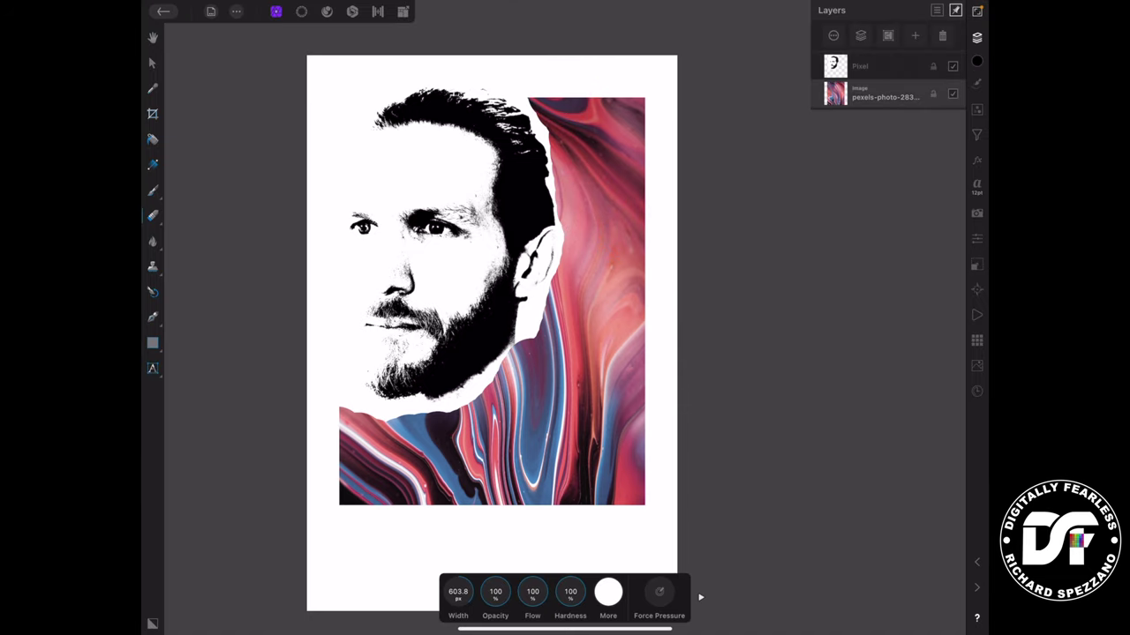
Stretch the marble swirl texture so it fills the whole page.
{"action": "left_click", "coordinate": [151, 61]}
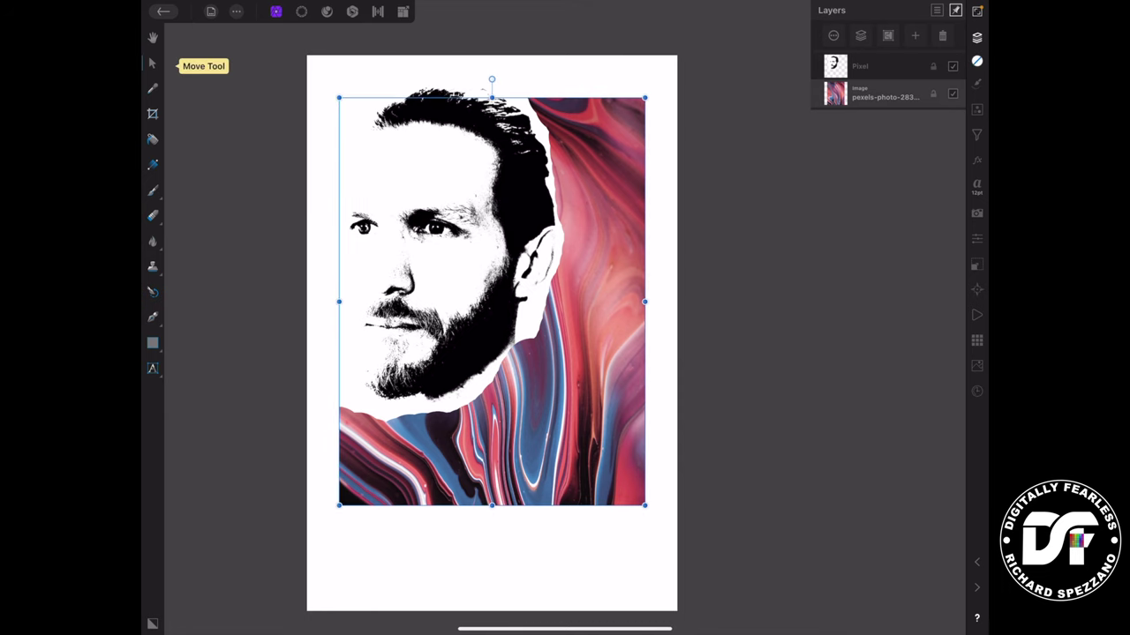
{"action": "left_click_drag", "start_coordinate": [339, 97], "coordinate": [296, 41]}
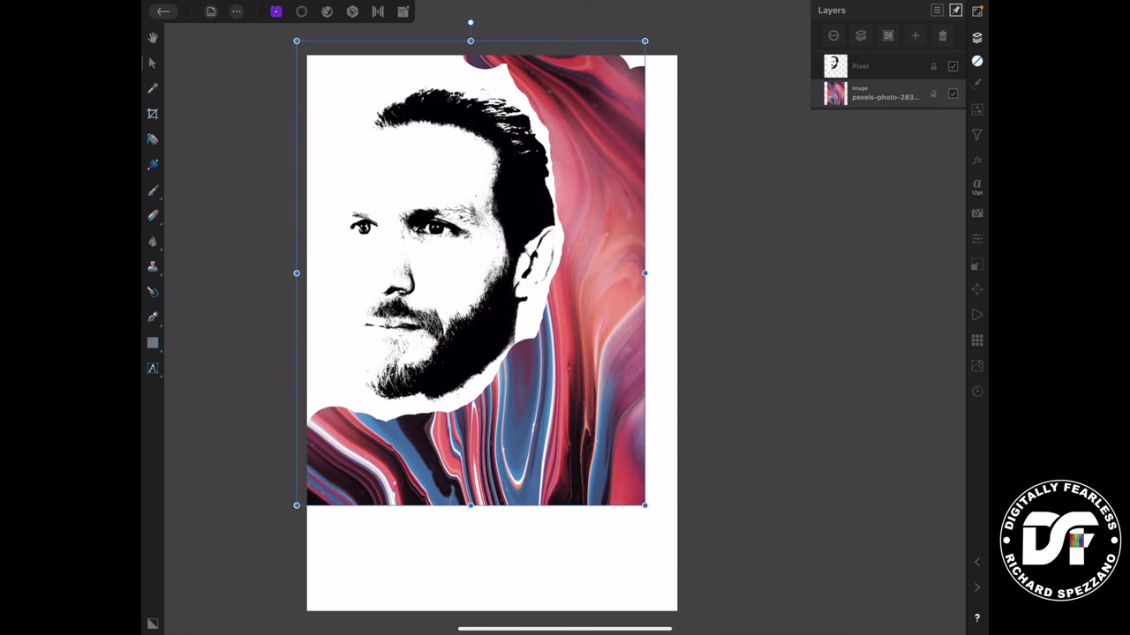
{"action": "left_click_drag", "start_coordinate": [645, 506], "coordinate": [725, 614]}
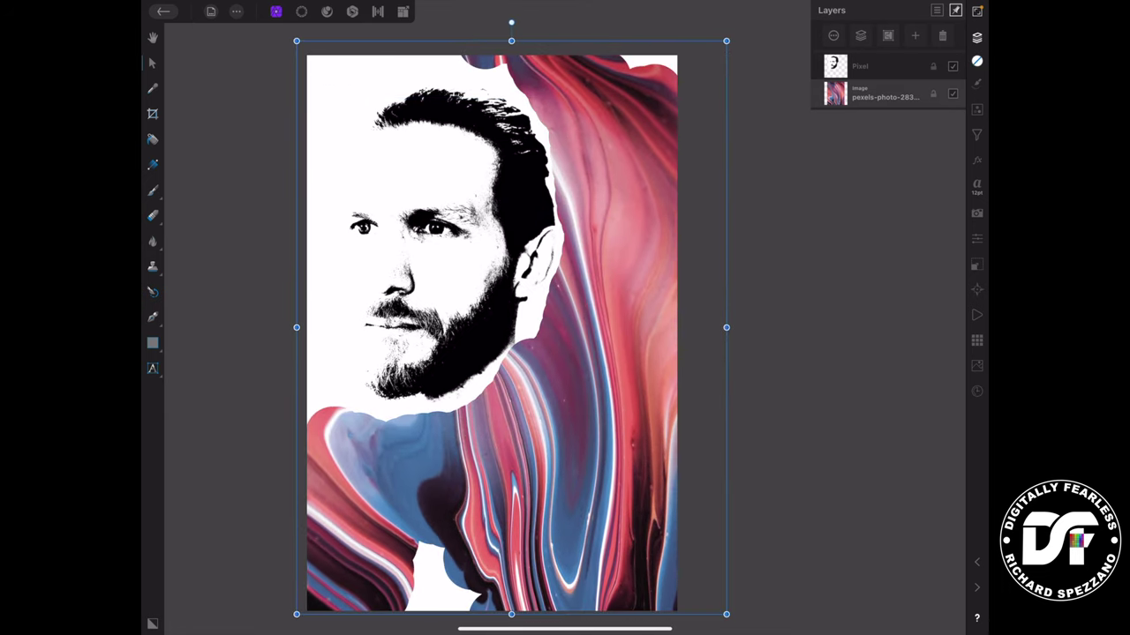
Erase the remaining white at the top and top-right of the Pixel silhouette layer.
{"action": "left_click", "coordinate": [874, 66]}
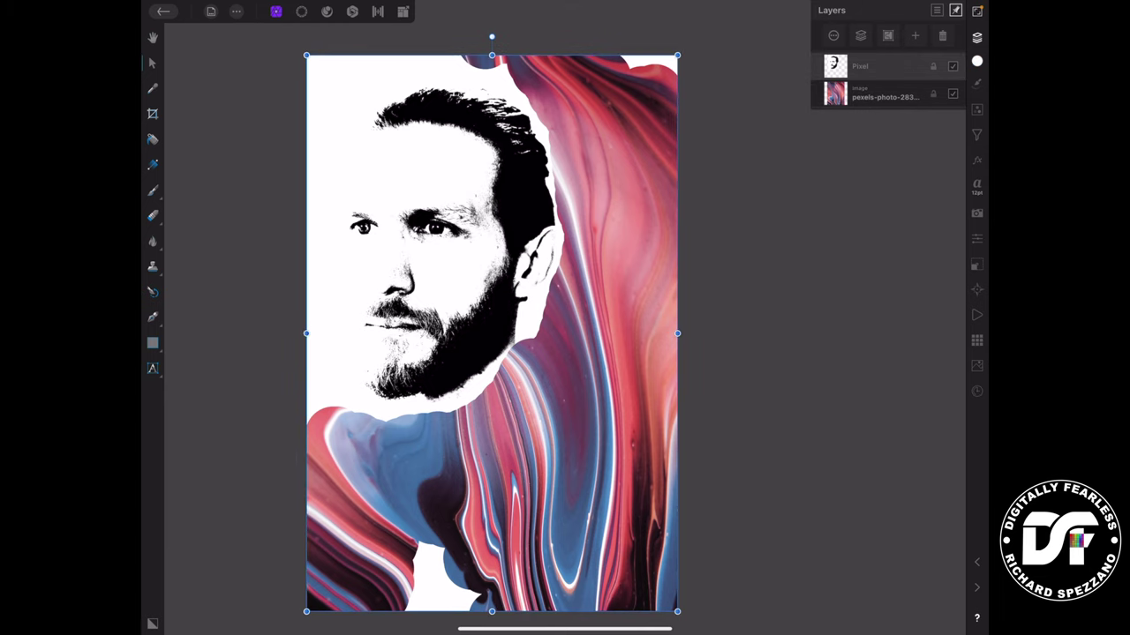
{"action": "left_click", "coordinate": [151, 215]}
{"action": "mouse_move", "coordinate": [464, 75]}
{"action": "left_mouse_down"}
{"action": "mouse_move", "coordinate": [521, 77]}
{"action": "mouse_move", "coordinate": [499, 62]}
{"action": "mouse_move", "coordinate": [648, 86]}
{"action": "left_mouse_up"}
{"action": "key", "text": "ctrl+z"}
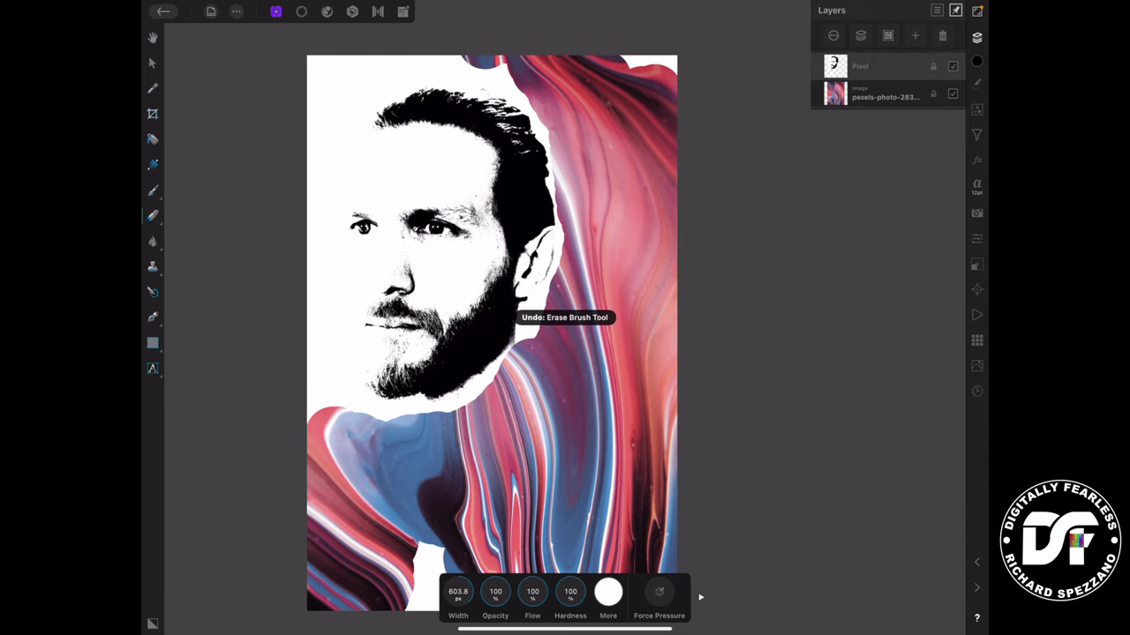
{"action": "mouse_move", "coordinate": [646, 58]}
{"action": "left_mouse_down"}
{"action": "mouse_move", "coordinate": [675, 63]}
{"action": "mouse_move", "coordinate": [595, 41]}
{"action": "mouse_move", "coordinate": [480, 34]}
{"action": "mouse_move", "coordinate": [515, 58]}
{"action": "mouse_move", "coordinate": [404, 47]}
{"action": "mouse_move", "coordinate": [319, 97]}
{"action": "mouse_move", "coordinate": [329, 64]}
{"action": "mouse_move", "coordinate": [317, 67]}
{"action": "mouse_move", "coordinate": [307, 328]}
{"action": "mouse_move", "coordinate": [315, 402]}
{"action": "mouse_move", "coordinate": [354, 489]}
{"action": "mouse_move", "coordinate": [321, 436]}
{"action": "mouse_move", "coordinate": [460, 516]}
{"action": "mouse_move", "coordinate": [528, 521]}
{"action": "mouse_move", "coordinate": [444, 517]}
{"action": "mouse_move", "coordinate": [391, 556]}
{"action": "mouse_move", "coordinate": [448, 564]}
{"action": "mouse_move", "coordinate": [395, 609]}
{"action": "mouse_move", "coordinate": [539, 600]}
{"action": "left_mouse_up"}
Restore the interface, hide the marble background layer and select the portrait with the Move tool.
{"action": "left_click", "coordinate": [583, 486]}
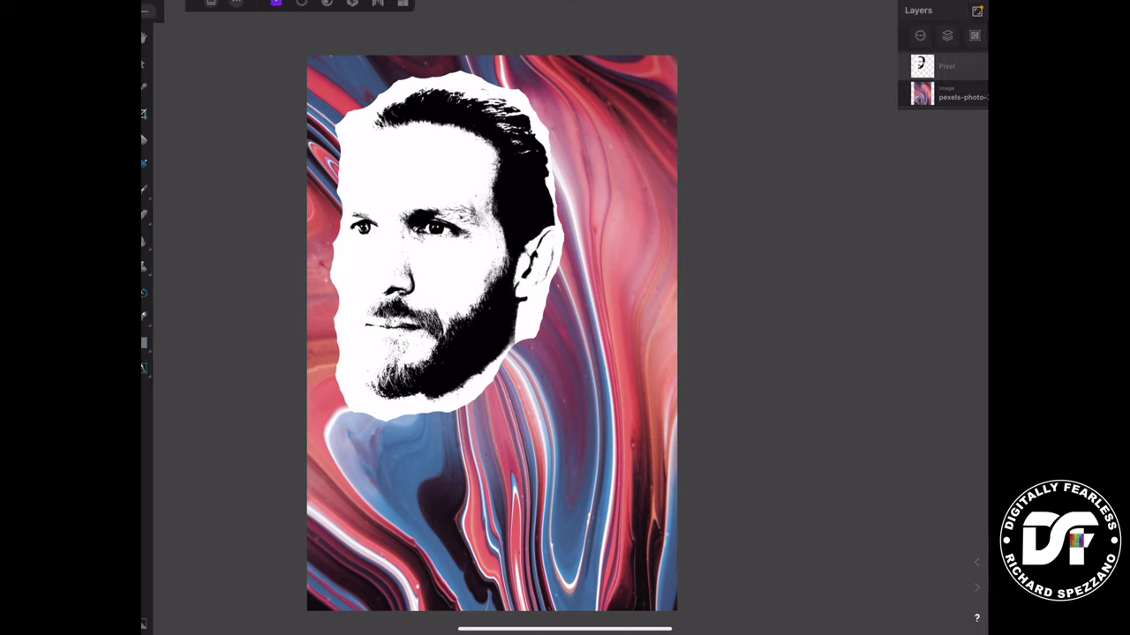
{"action": "left_click", "coordinate": [953, 93]}
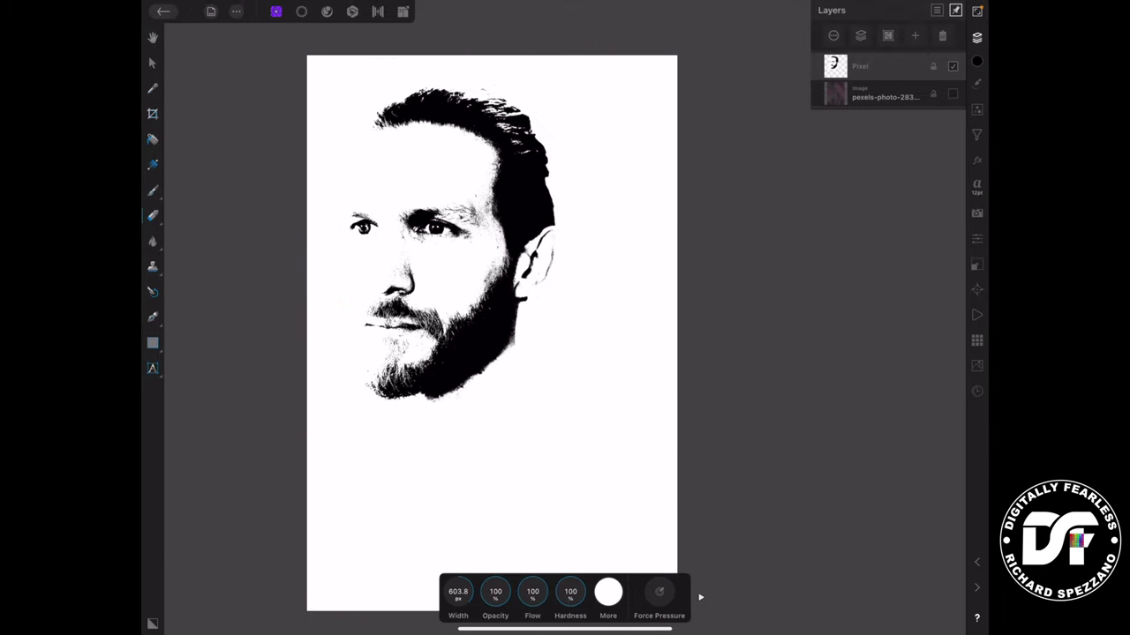
{"action": "left_click", "coordinate": [151, 63]}
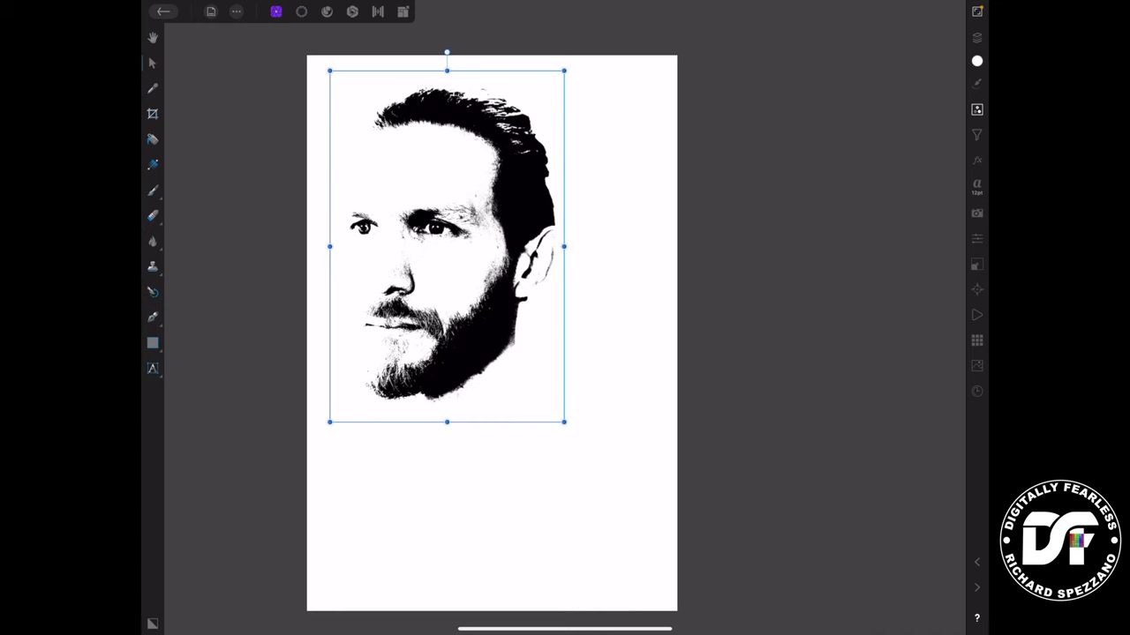
Browse the Filters list, then return to the Layers panel.
{"action": "left_click", "coordinate": [976, 134]}
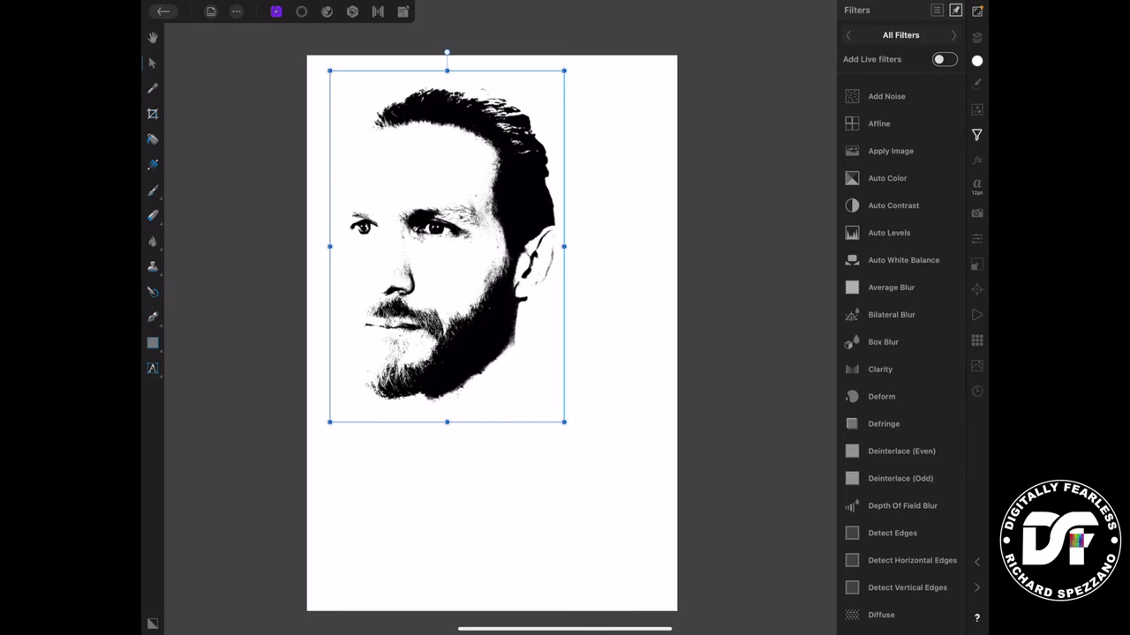
{"action": "left_click_drag", "start_coordinate": [913, 478], "coordinate": [913, 234]}
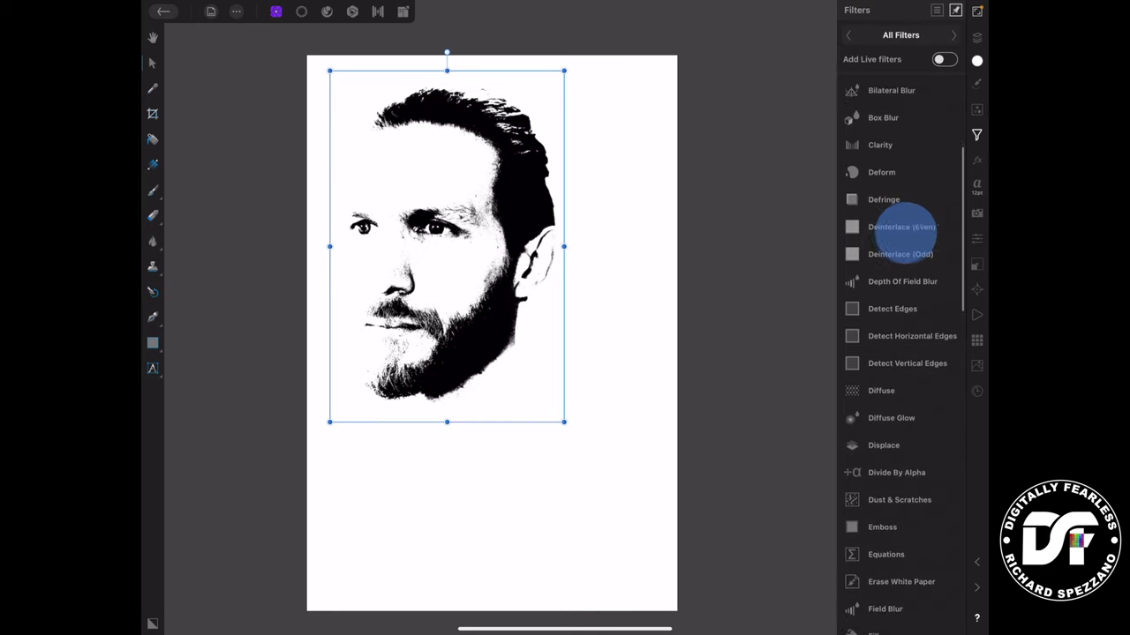
{"action": "left_click_drag", "start_coordinate": [907, 363], "coordinate": [901, 295]}
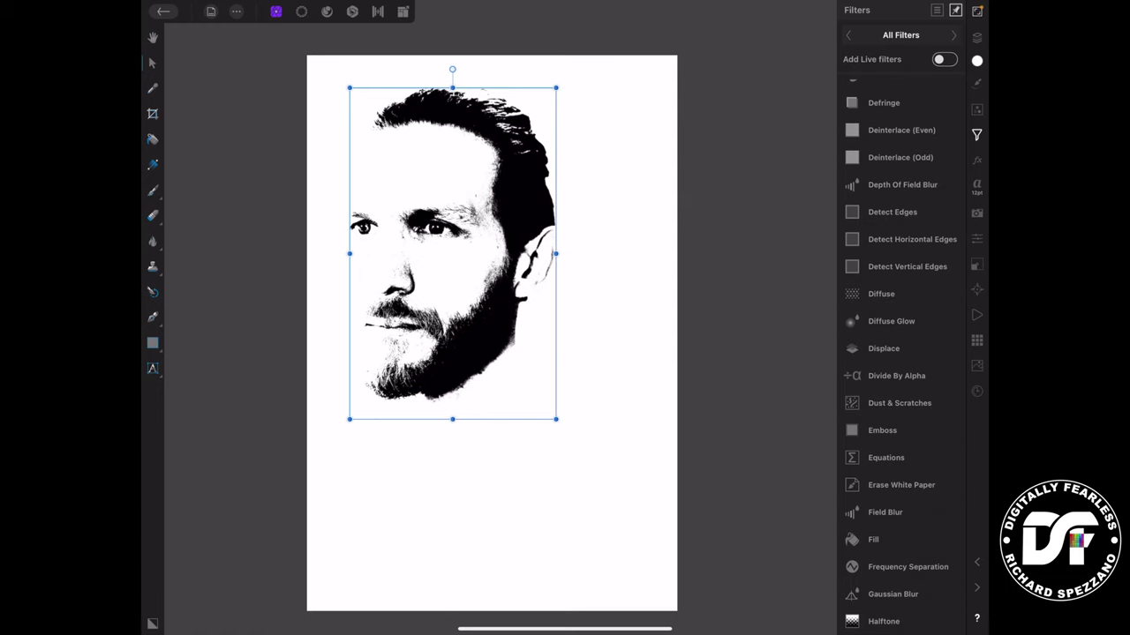
{"action": "left_click", "coordinate": [976, 135]}
{"action": "left_click", "coordinate": [977, 37]}
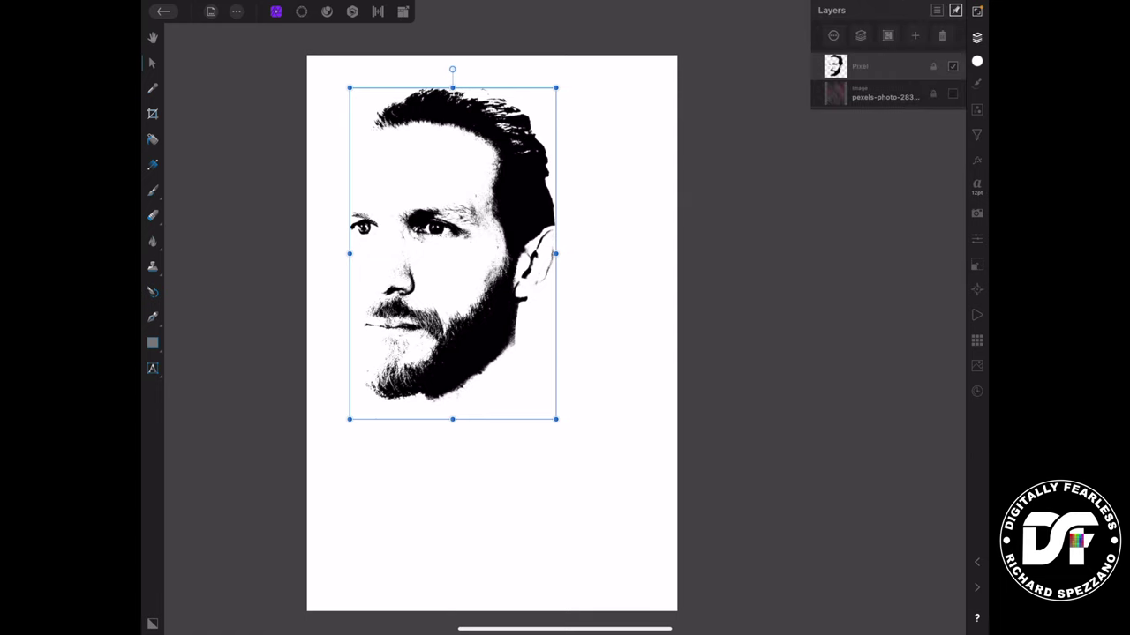
Briefly preview the marble backdrop, then scale up and reposition the cut-out head on white.
{"action": "left_click", "coordinate": [953, 93]}
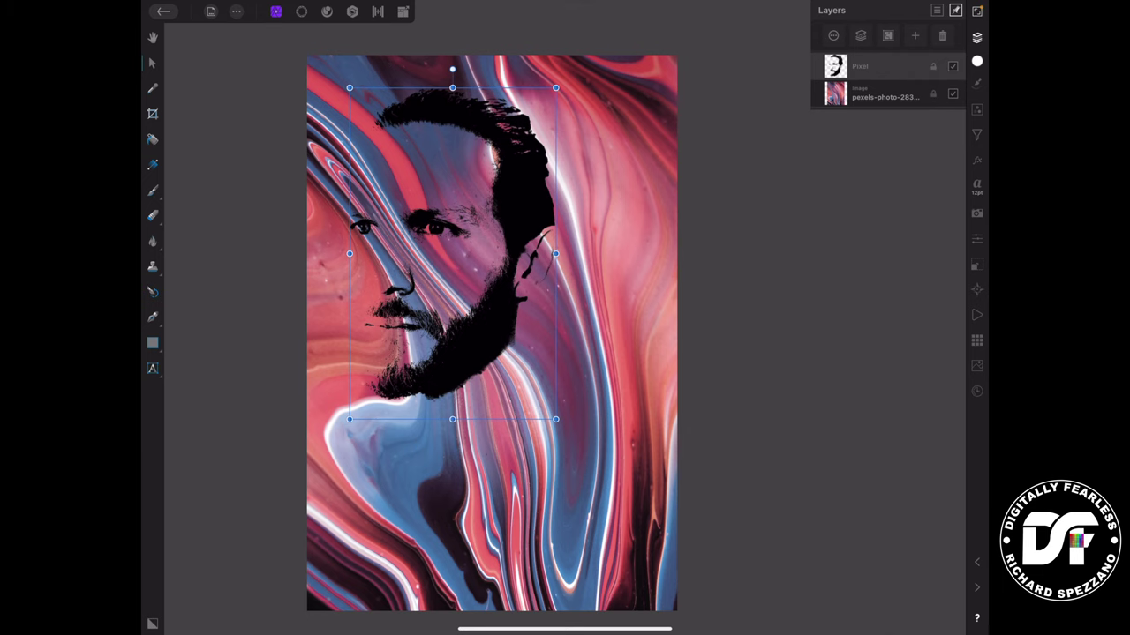
{"action": "left_click", "coordinate": [953, 93]}
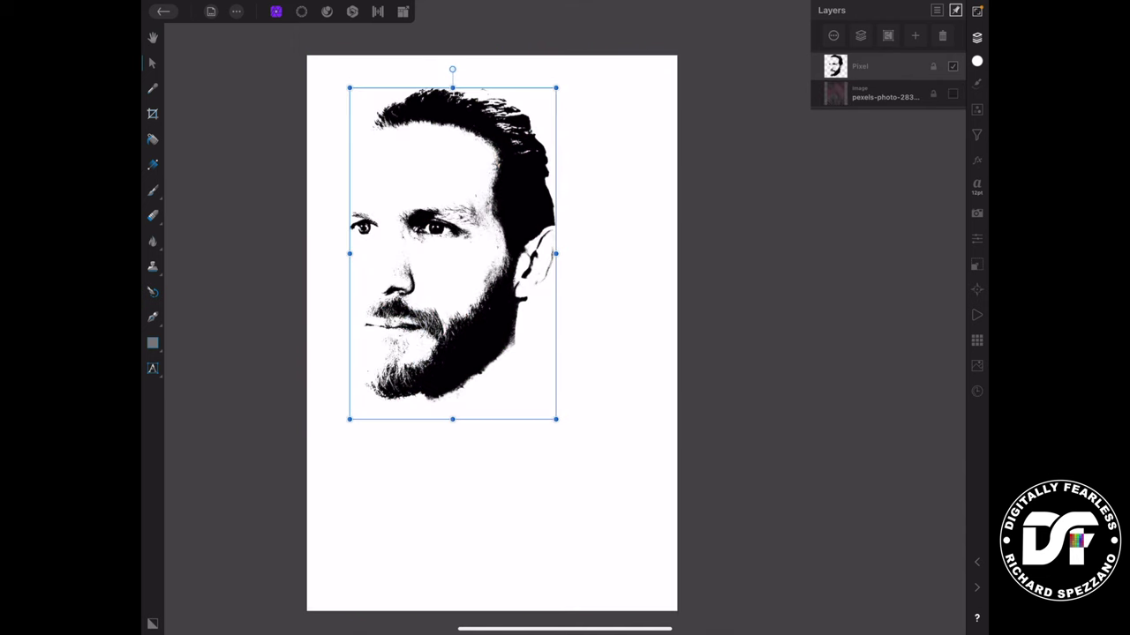
{"action": "left_click_drag", "start_coordinate": [555, 420], "coordinate": [636, 548]}
{"action": "left_click_drag", "start_coordinate": [750, 264], "coordinate": [805, 263]}
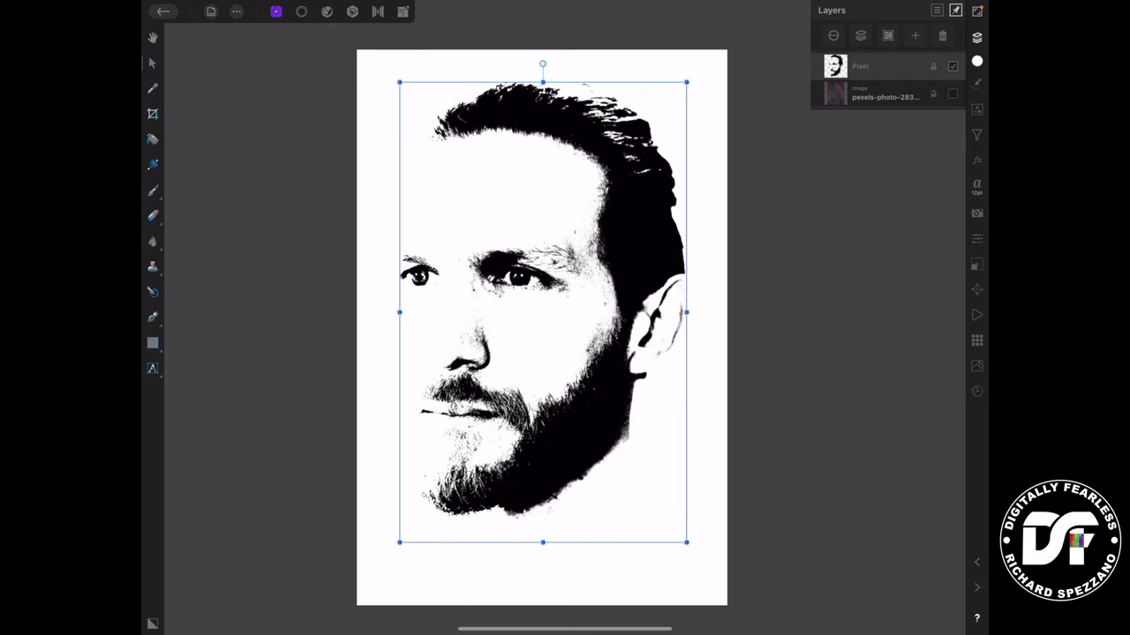
{"action": "left_click_drag", "start_coordinate": [687, 543], "coordinate": [661, 500]}
{"action": "mouse_move", "coordinate": [558, 406]}
{"action": "left_mouse_down"}
{"action": "mouse_move", "coordinate": [568, 398]}
{"action": "mouse_move", "coordinate": [547, 396]}
{"action": "mouse_move", "coordinate": [570, 409]}
{"action": "mouse_move", "coordinate": [559, 406]}
{"action": "left_mouse_up"}
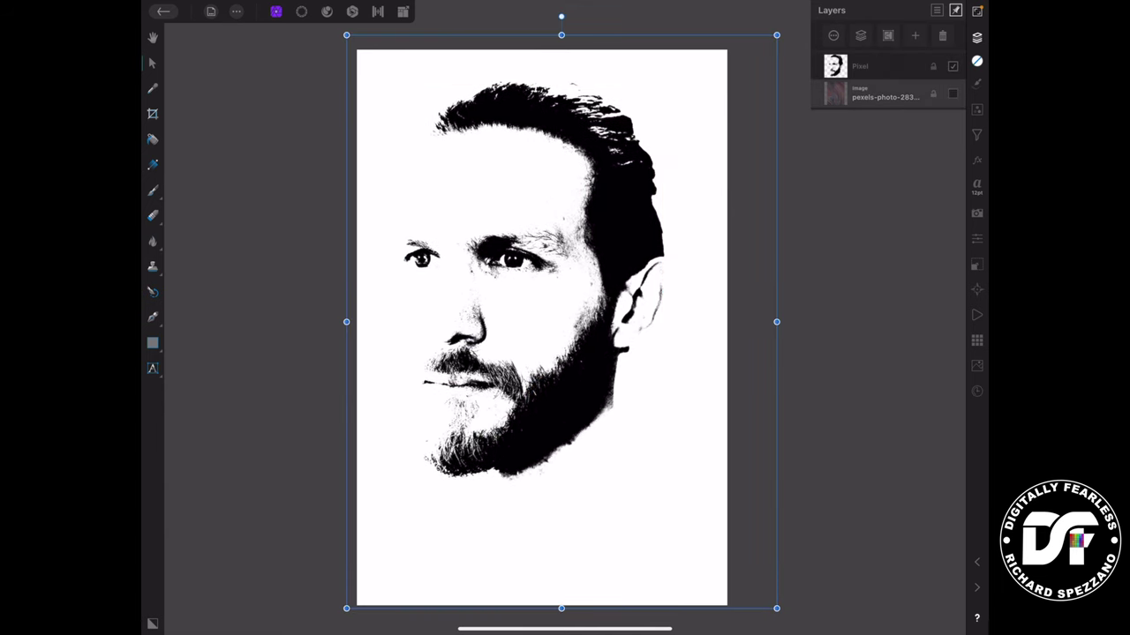
{"action": "left_click", "coordinate": [153, 190]}
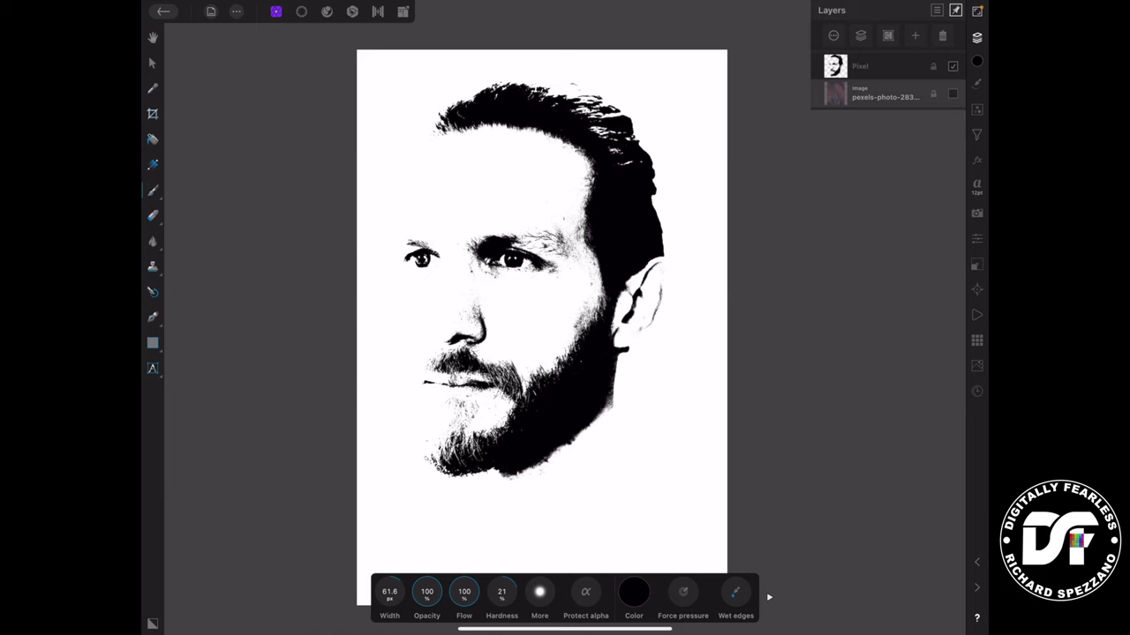
Open the Brushes library's Sprays and Spatters category and pick the Ink Spatter brush.
{"action": "left_click", "coordinate": [977, 60]}
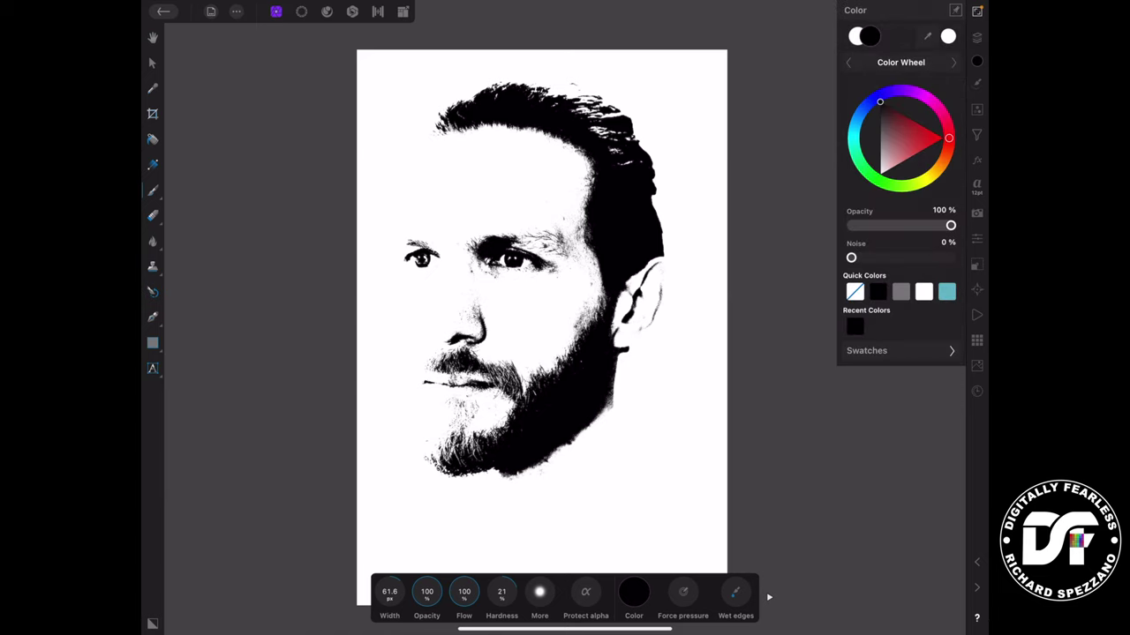
{"action": "left_click", "coordinate": [977, 83]}
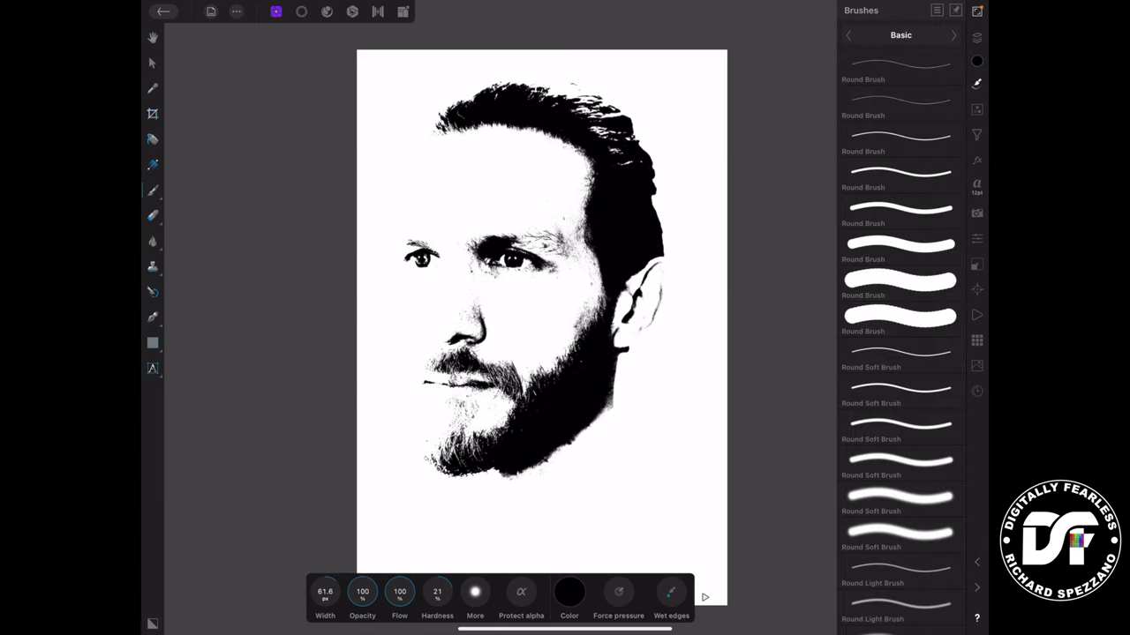
{"action": "left_click", "coordinate": [900, 34]}
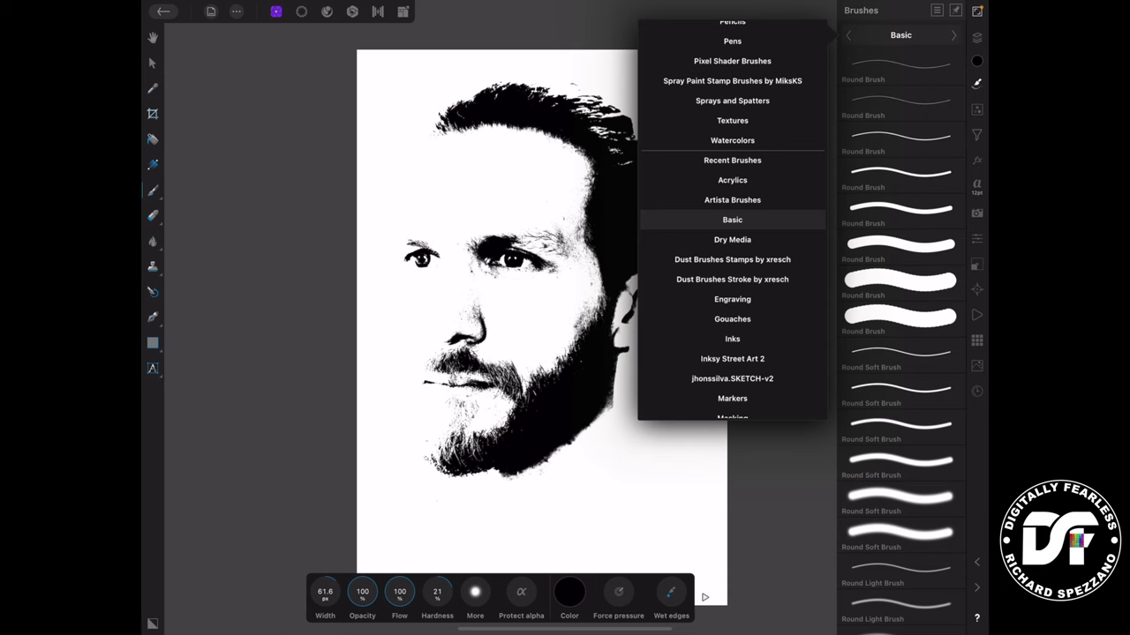
{"action": "mouse_move", "coordinate": [768, 358]}
{"action": "left_mouse_down"}
{"action": "mouse_move", "coordinate": [774, 243]}
{"action": "mouse_move", "coordinate": [756, 40]}
{"action": "left_mouse_up"}
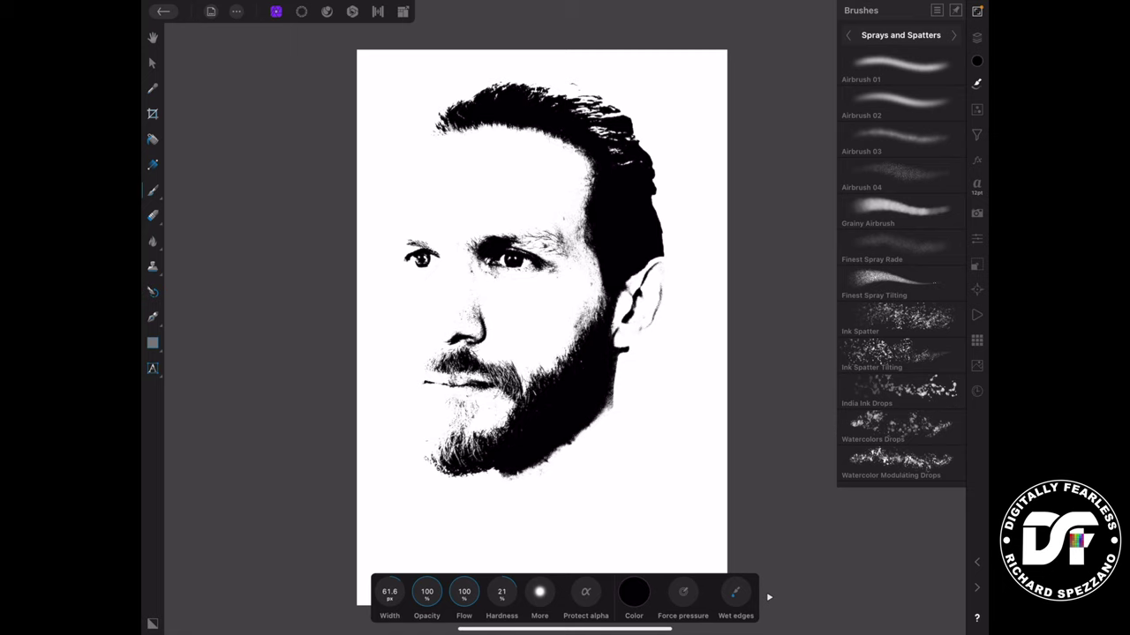
{"action": "left_click", "coordinate": [900, 318]}
Set the Ink Spatter brush to 269.2 px width and 100% hardness, undoing a test dab.
{"action": "left_click", "coordinate": [564, 317]}
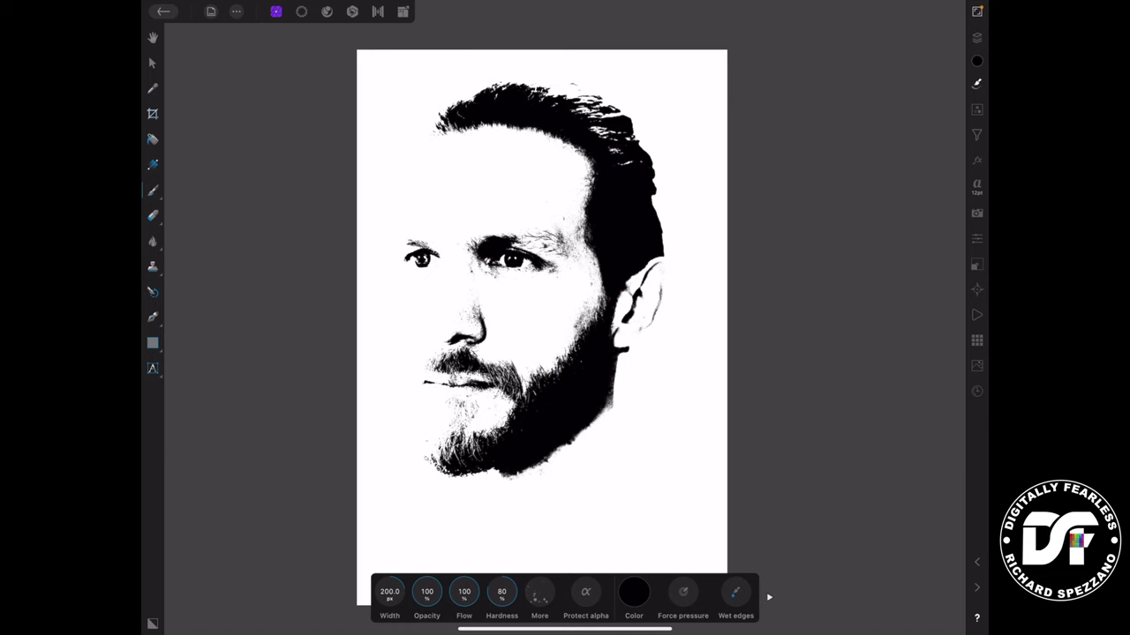
{"action": "mouse_move", "coordinate": [389, 592]}
{"action": "left_mouse_down"}
{"action": "mouse_move", "coordinate": [366, 585]}
{"action": "mouse_move", "coordinate": [468, 598]}
{"action": "mouse_move", "coordinate": [345, 595]}
{"action": "mouse_move", "coordinate": [501, 600]}
{"action": "mouse_move", "coordinate": [441, 593]}
{"action": "mouse_move", "coordinate": [462, 585]}
{"action": "mouse_move", "coordinate": [429, 598]}
{"action": "mouse_move", "coordinate": [394, 587]}
{"action": "left_mouse_up"}
{"action": "left_click_drag", "start_coordinate": [498, 593], "coordinate": [568, 599]}
{"action": "left_click", "coordinate": [581, 413]}
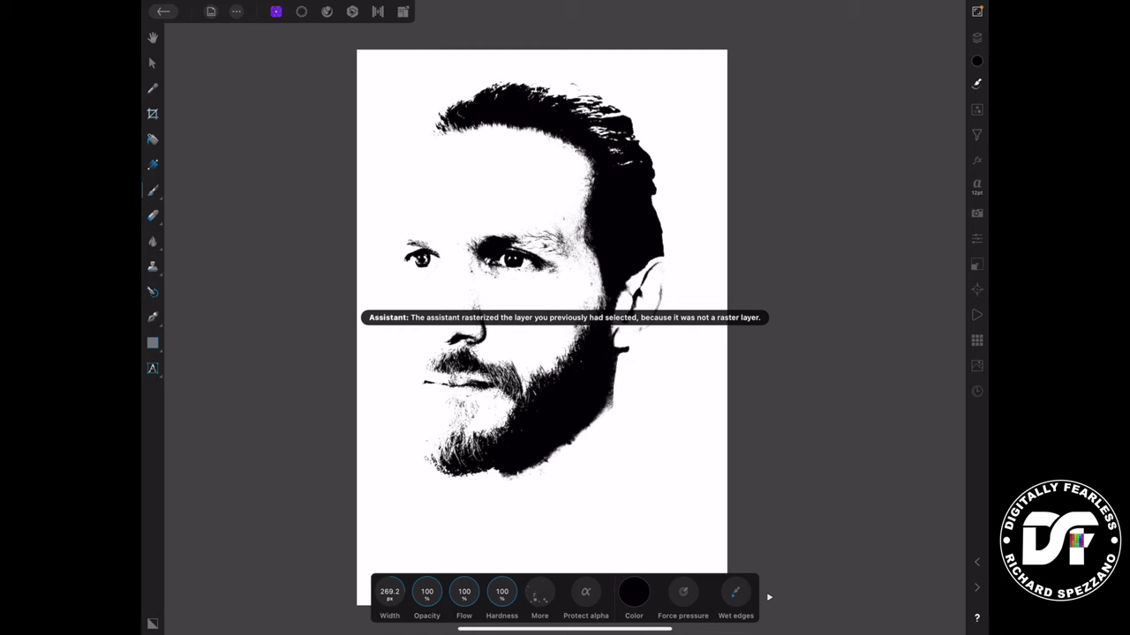
{"action": "key", "text": "ctrl+z"}
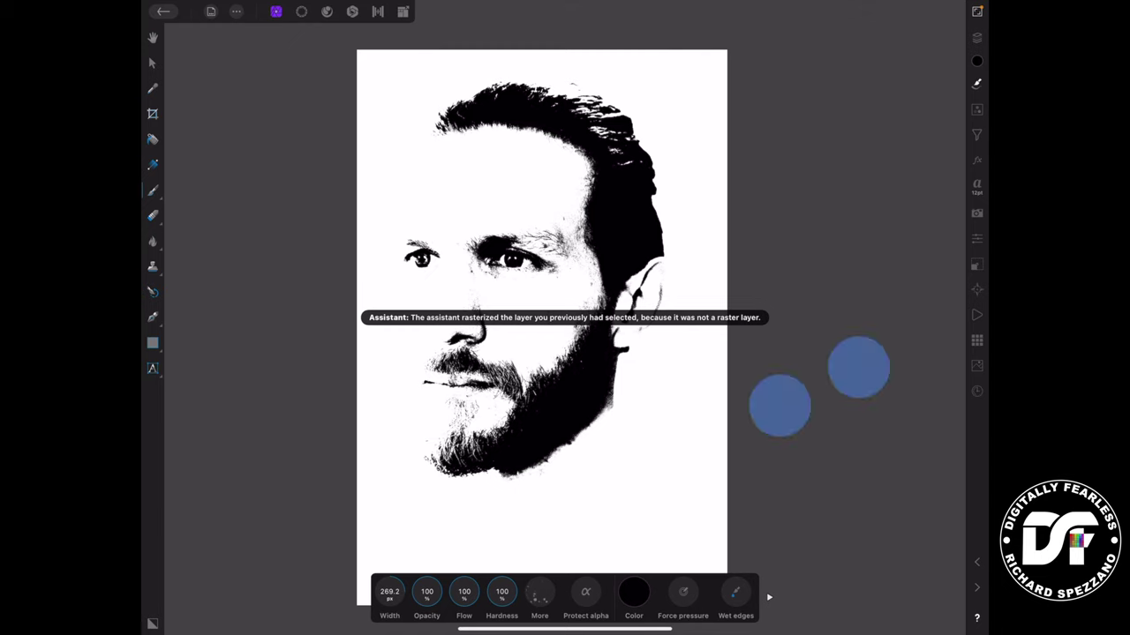
{"action": "left_click", "coordinate": [976, 37]}
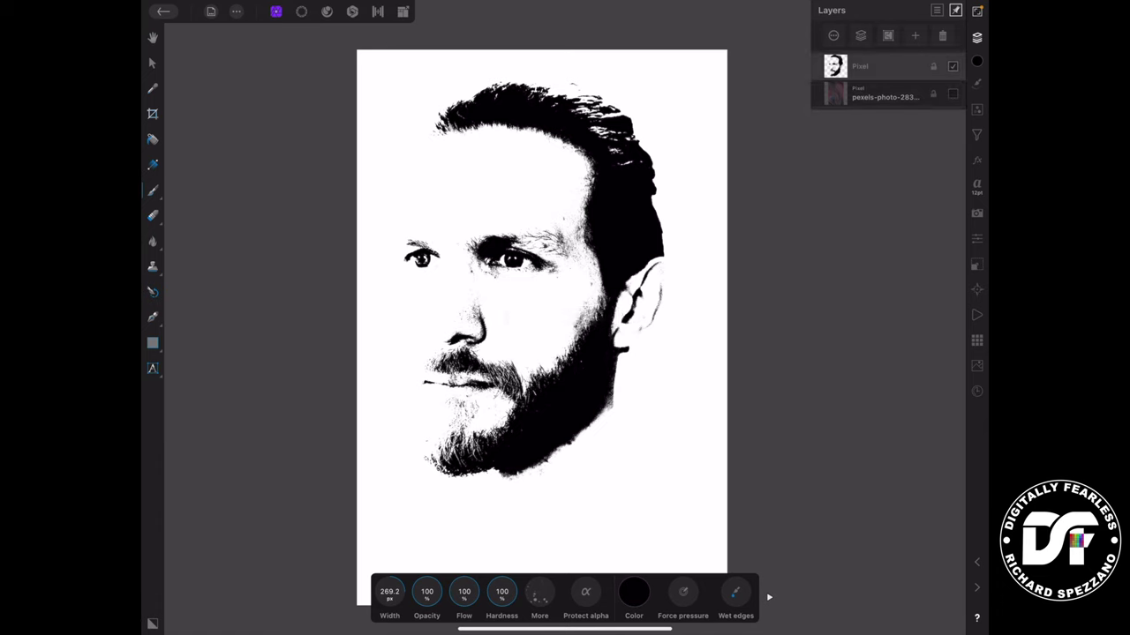
Add a new empty Pixel layer on top and try a spatter stroke below the beard.
{"action": "left_click", "coordinate": [915, 35]}
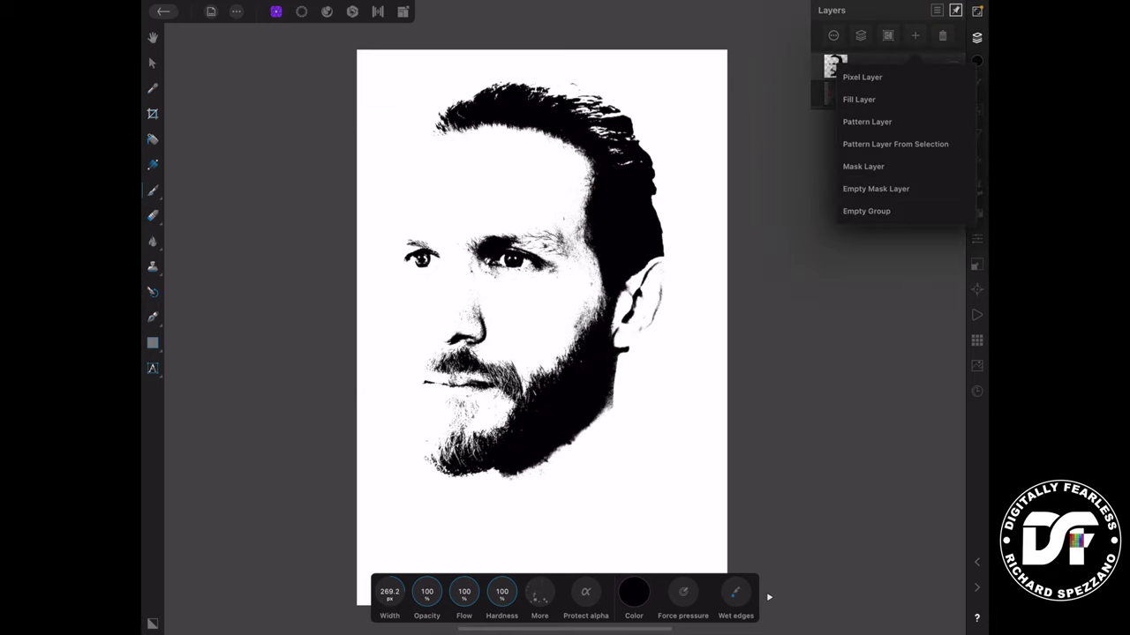
{"action": "left_click", "coordinate": [862, 76]}
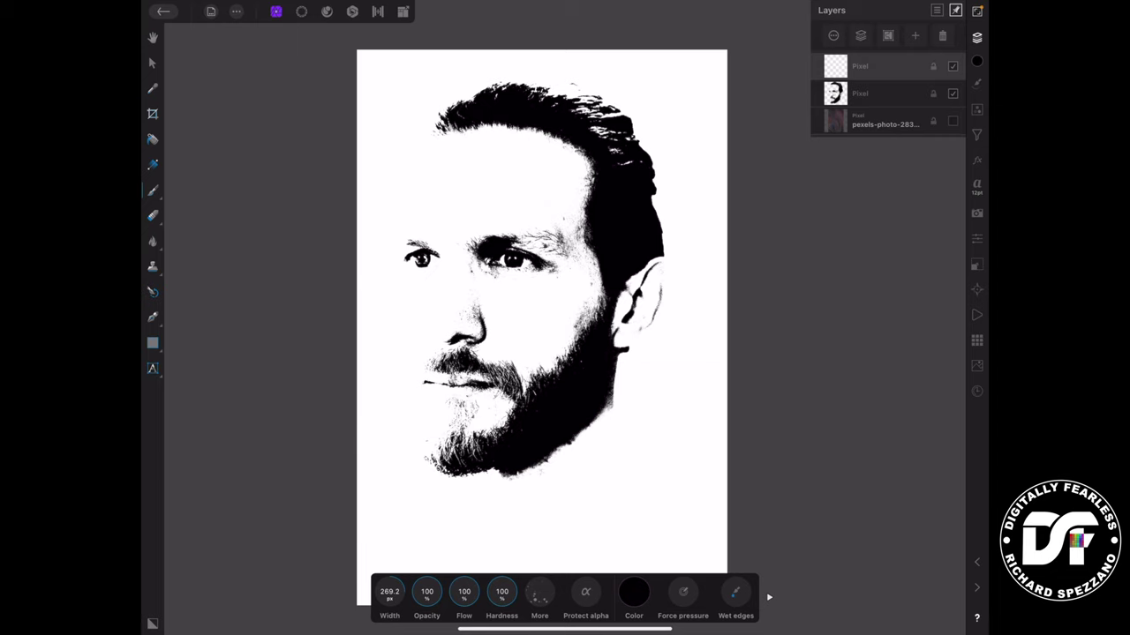
{"action": "mouse_move", "coordinate": [679, 477]}
{"action": "left_mouse_down"}
{"action": "mouse_move", "coordinate": [648, 497]}
{"action": "mouse_move", "coordinate": [653, 446]}
{"action": "left_mouse_up"}
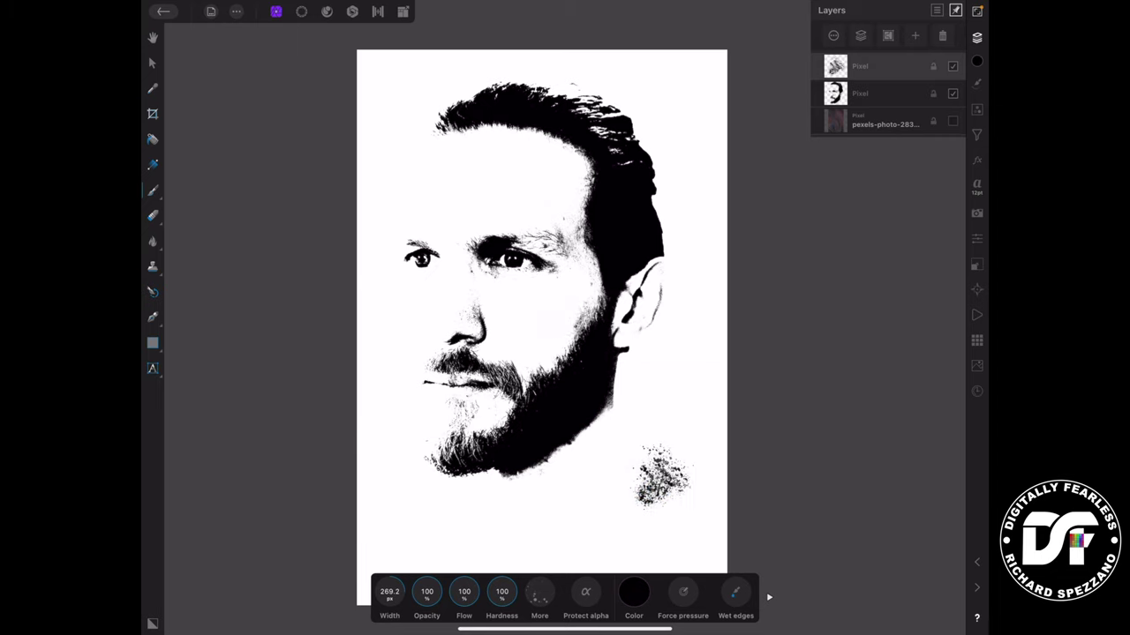
{"action": "key", "text": "ctrl+z"}
Enlarge the brush to about 674.6 px and spatter the chest, then undo the strokes.
{"action": "left_click_drag", "start_coordinate": [389, 591], "coordinate": [399, 591]}
{"action": "left_click_drag", "start_coordinate": [669, 483], "coordinate": [622, 490]}
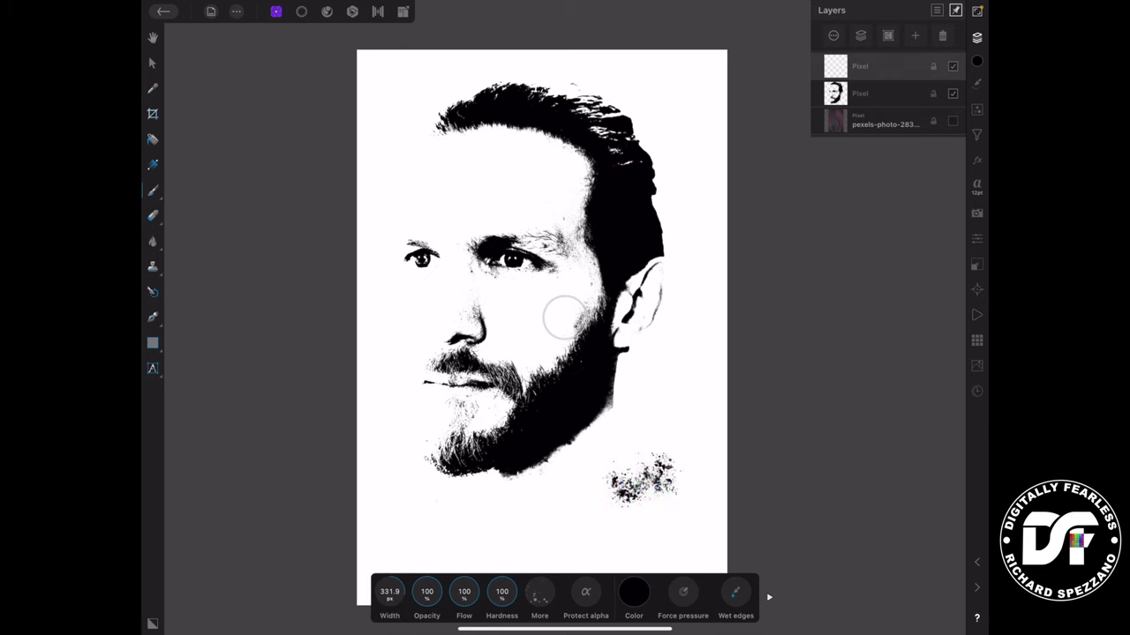
{"action": "left_click_drag", "start_coordinate": [389, 591], "coordinate": [444, 595]}
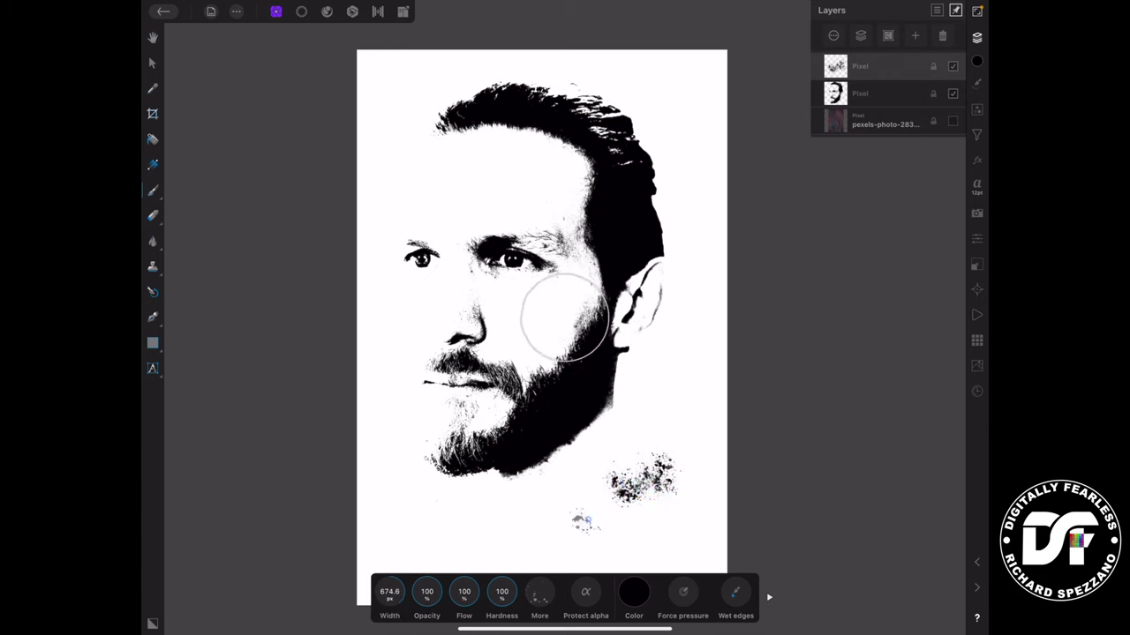
{"action": "mouse_move", "coordinate": [658, 473]}
{"action": "left_mouse_down"}
{"action": "mouse_move", "coordinate": [598, 521]}
{"action": "mouse_move", "coordinate": [560, 534]}
{"action": "left_mouse_up"}
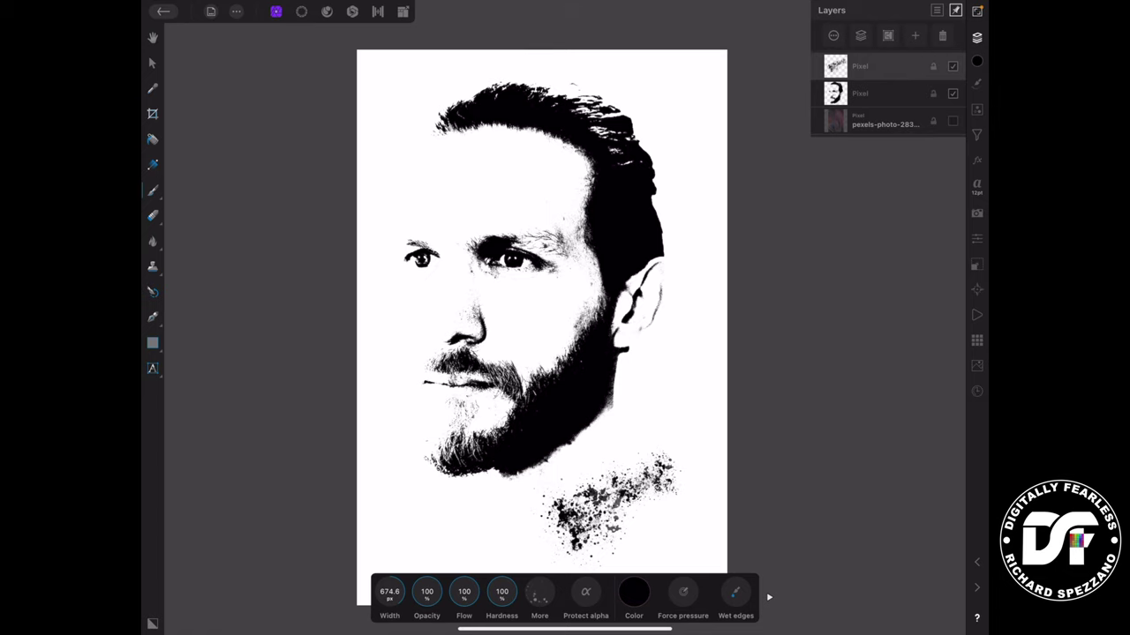
{"action": "key", "text": "ctrl+z"}
{"action": "key", "text": "ctrl+z"}
{"action": "key", "text": "ctrl+z"}
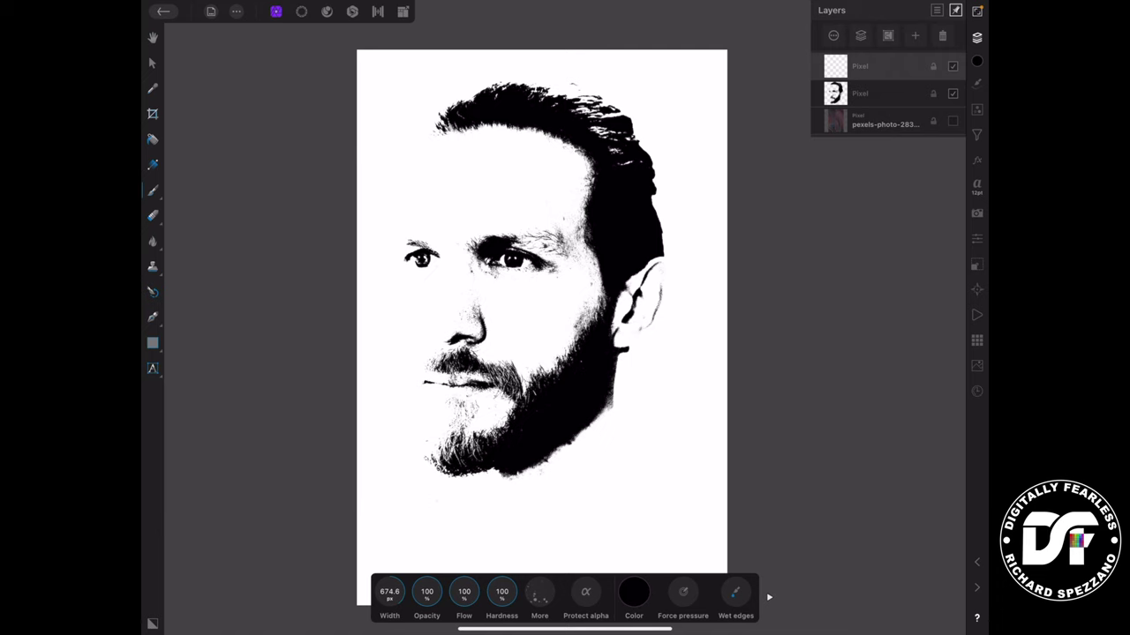
Spatter black ink around the jaw, neck, ear edge and top of the hair.
{"action": "left_click", "coordinate": [587, 408]}
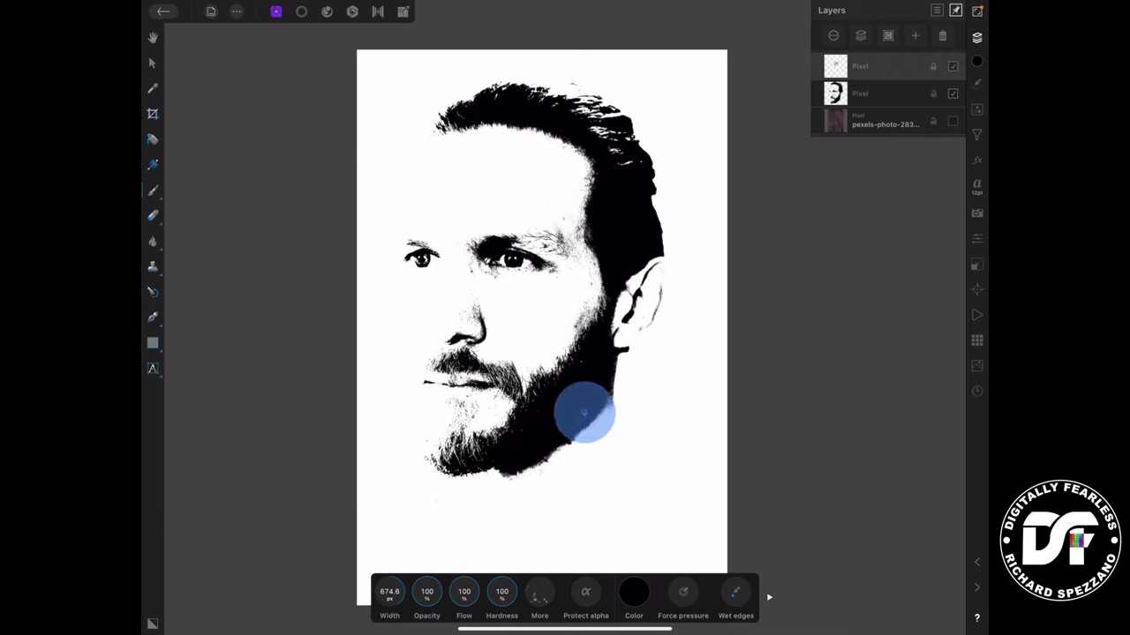
{"action": "mouse_move", "coordinate": [587, 408]}
{"action": "left_mouse_down"}
{"action": "mouse_move", "coordinate": [596, 434]}
{"action": "mouse_move", "coordinate": [558, 445]}
{"action": "mouse_move", "coordinate": [545, 435]}
{"action": "mouse_move", "coordinate": [540, 462]}
{"action": "mouse_move", "coordinate": [514, 445]}
{"action": "mouse_move", "coordinate": [522, 470]}
{"action": "mouse_move", "coordinate": [504, 457]}
{"action": "mouse_move", "coordinate": [466, 458]}
{"action": "left_mouse_up"}
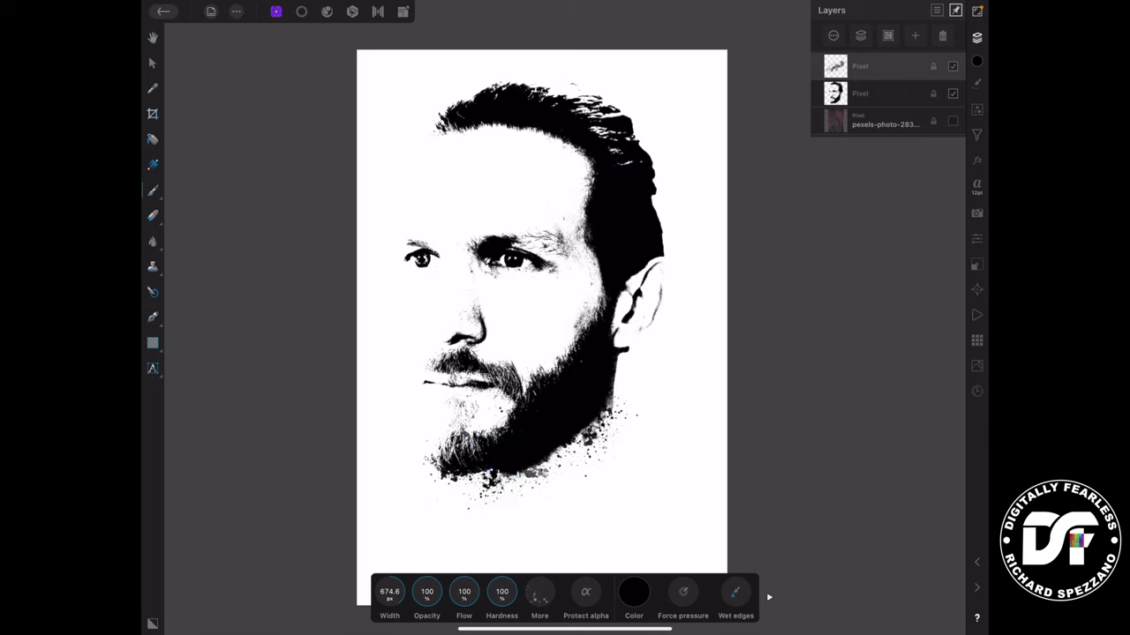
{"action": "mouse_move", "coordinate": [601, 379]}
{"action": "left_mouse_down"}
{"action": "mouse_move", "coordinate": [610, 381]}
{"action": "mouse_move", "coordinate": [608, 361]}
{"action": "left_mouse_up"}
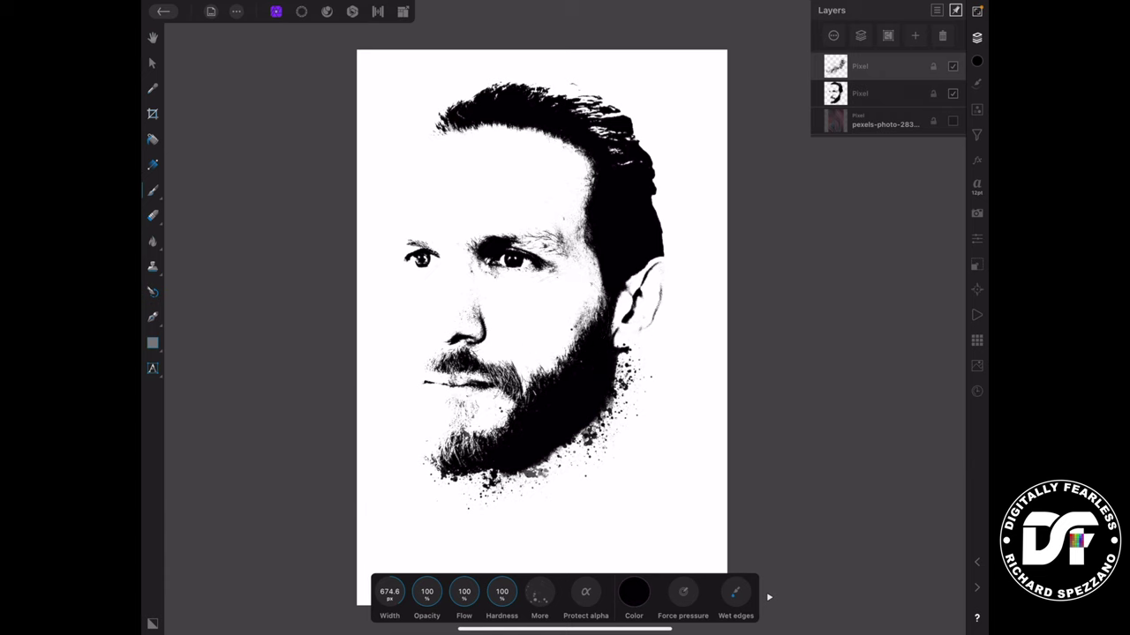
{"action": "mouse_move", "coordinate": [630, 237]}
{"action": "left_mouse_down"}
{"action": "mouse_move", "coordinate": [656, 237]}
{"action": "mouse_move", "coordinate": [642, 238]}
{"action": "mouse_move", "coordinate": [636, 197]}
{"action": "left_mouse_up"}
{"action": "mouse_move", "coordinate": [606, 156]}
{"action": "left_mouse_down"}
{"action": "mouse_move", "coordinate": [653, 200]}
{"action": "mouse_move", "coordinate": [642, 206]}
{"action": "mouse_move", "coordinate": [649, 227]}
{"action": "mouse_move", "coordinate": [629, 143]}
{"action": "mouse_move", "coordinate": [645, 157]}
{"action": "mouse_move", "coordinate": [610, 132]}
{"action": "mouse_move", "coordinate": [611, 110]}
{"action": "mouse_move", "coordinate": [629, 133]}
{"action": "left_mouse_up"}
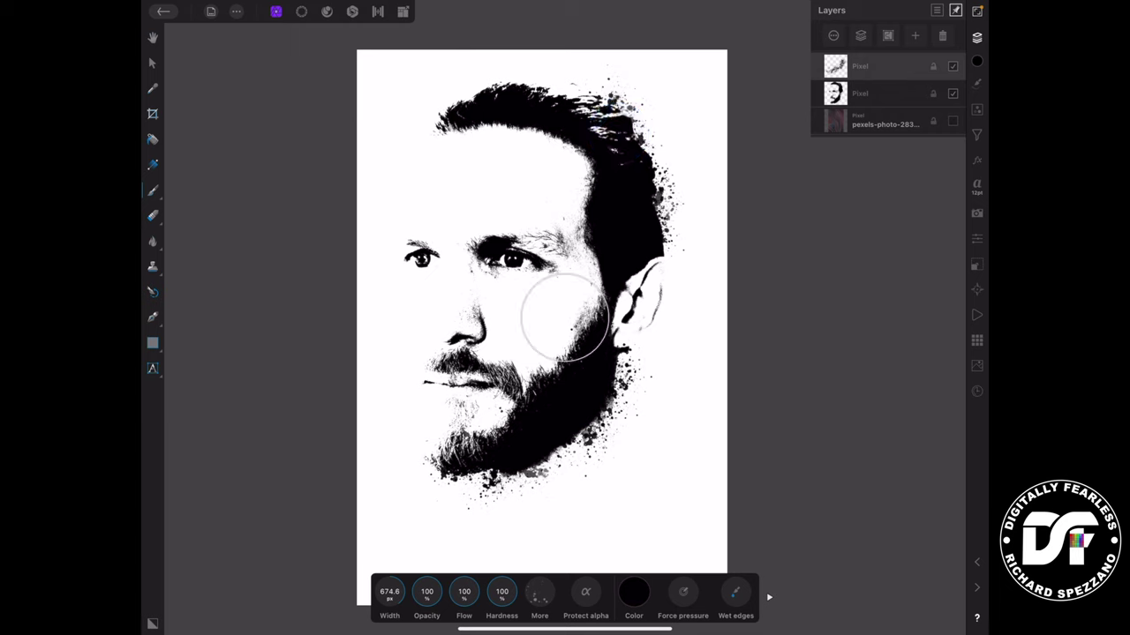
{"action": "mouse_move", "coordinate": [526, 88]}
{"action": "left_mouse_down"}
{"action": "mouse_move", "coordinate": [574, 102]}
{"action": "mouse_move", "coordinate": [561, 93]}
{"action": "mouse_move", "coordinate": [629, 136]}
{"action": "mouse_move", "coordinate": [526, 87]}
{"action": "mouse_move", "coordinate": [575, 117]}
{"action": "mouse_move", "coordinate": [597, 109]}
{"action": "mouse_move", "coordinate": [585, 106]}
{"action": "mouse_move", "coordinate": [607, 125]}
{"action": "mouse_move", "coordinate": [496, 97]}
{"action": "mouse_move", "coordinate": [441, 118]}
{"action": "left_mouse_up"}
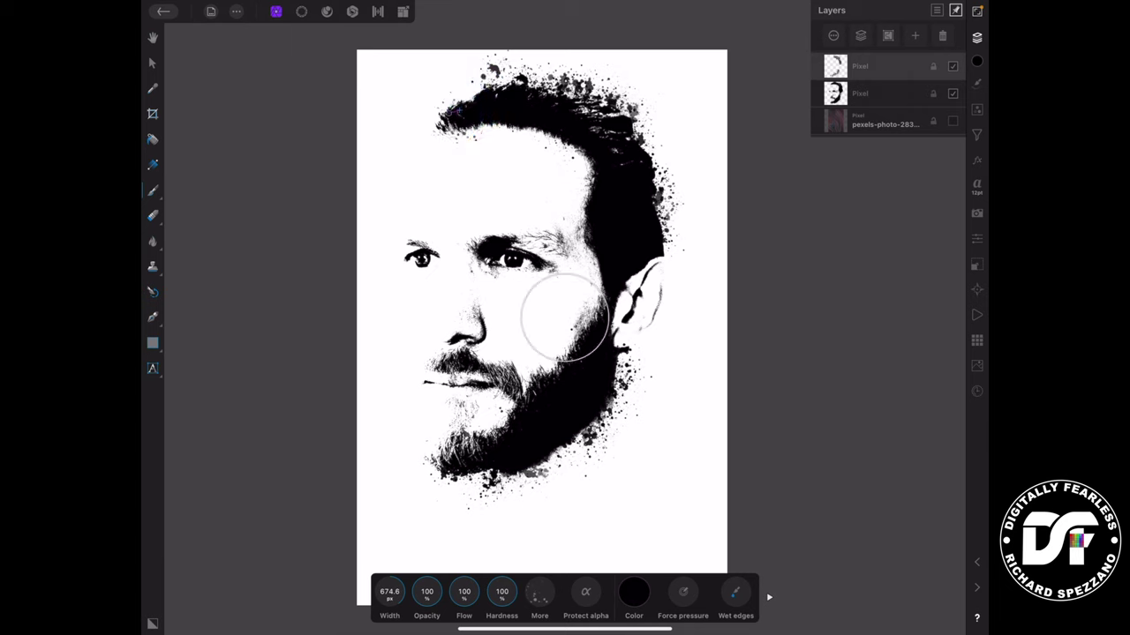
Reduce the brush to 470.8 px and add specks along the hairline, cheek and jaw.
{"action": "left_click_drag", "start_coordinate": [389, 591], "coordinate": [291, 600]}
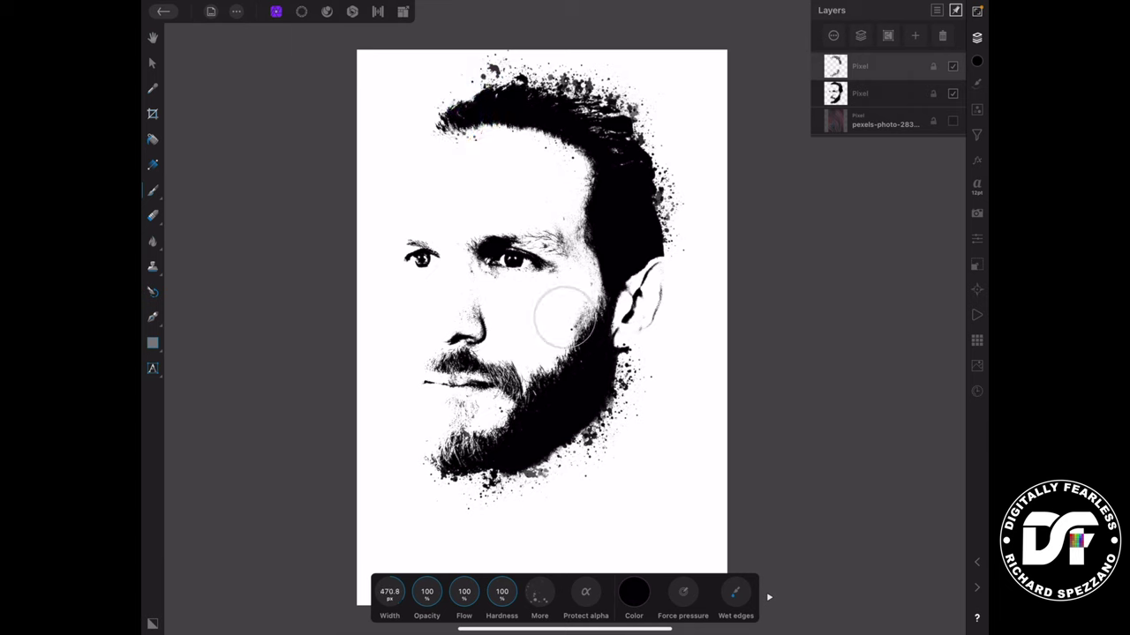
{"action": "mouse_move", "coordinate": [459, 120]}
{"action": "left_mouse_down"}
{"action": "mouse_move", "coordinate": [554, 134]}
{"action": "mouse_move", "coordinate": [592, 169]}
{"action": "left_mouse_up"}
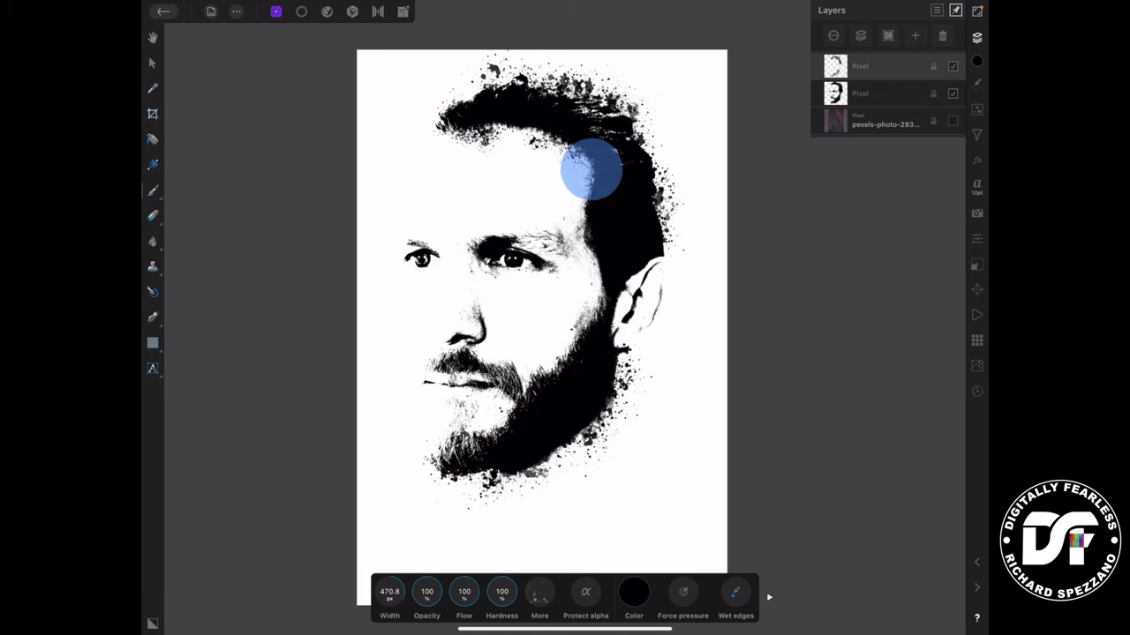
{"action": "left_click_drag", "start_coordinate": [597, 259], "coordinate": [602, 313]}
{"action": "mouse_move", "coordinate": [569, 353]}
{"action": "left_mouse_down"}
{"action": "mouse_move", "coordinate": [561, 397]}
{"action": "mouse_move", "coordinate": [524, 409]}
{"action": "mouse_move", "coordinate": [510, 436]}
{"action": "left_mouse_up"}
{"action": "left_click_drag", "start_coordinate": [450, 116], "coordinate": [434, 120]}
{"action": "mouse_move", "coordinate": [403, 250]}
{"action": "left_mouse_down"}
{"action": "mouse_move", "coordinate": [414, 244]}
{"action": "mouse_move", "coordinate": [413, 256]}
{"action": "left_mouse_up"}
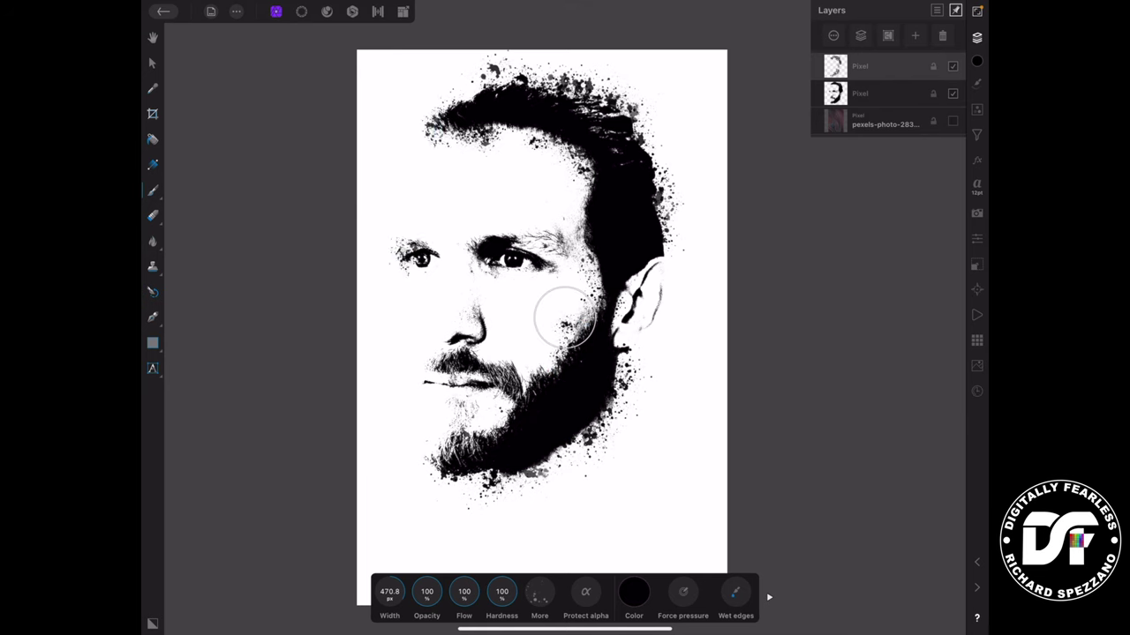
{"action": "left_click_drag", "start_coordinate": [565, 318], "coordinate": [572, 329]}
{"action": "left_click_drag", "start_coordinate": [431, 364], "coordinate": [422, 365]}
{"action": "left_click_drag", "start_coordinate": [565, 318], "coordinate": [571, 324]}
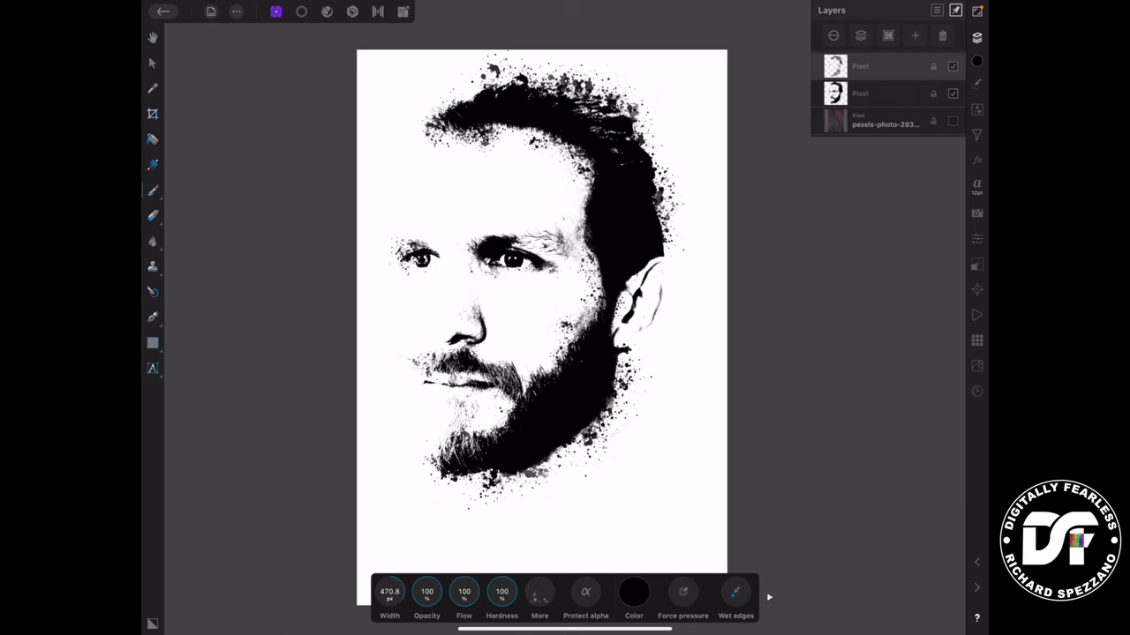
Group the splatter layer with the black-and-white head and rasterize them into one Pixel layer.
{"action": "left_click", "coordinate": [895, 65]}
{"action": "left_click", "coordinate": [886, 121]}
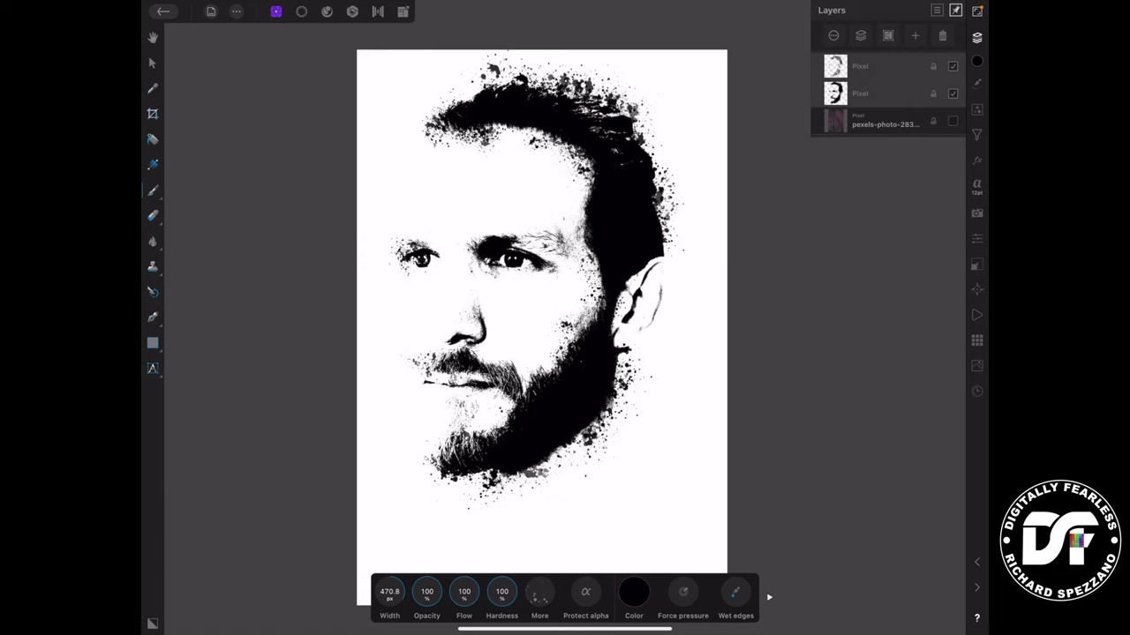
{"action": "left_click", "coordinate": [888, 33]}
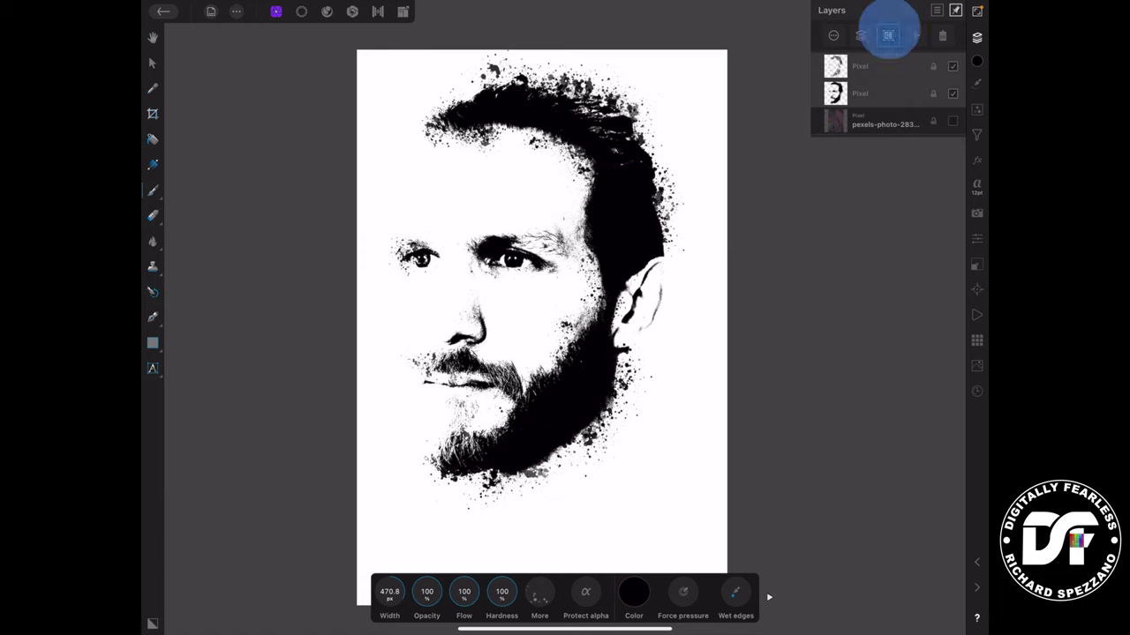
{"action": "left_click", "coordinate": [874, 66]}
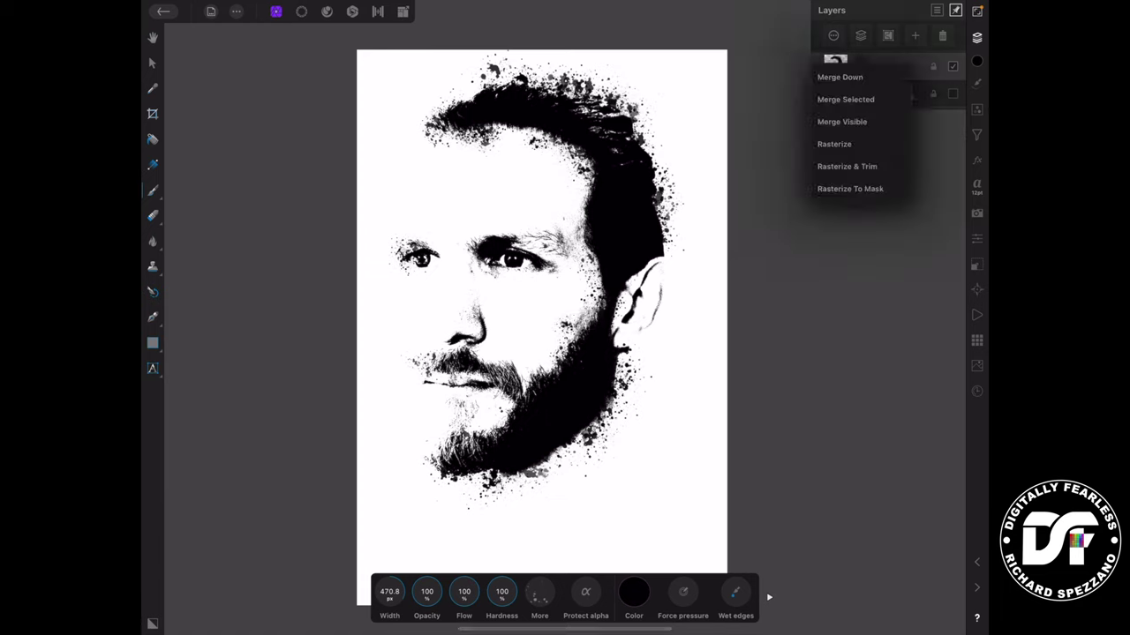
{"action": "left_click", "coordinate": [834, 143]}
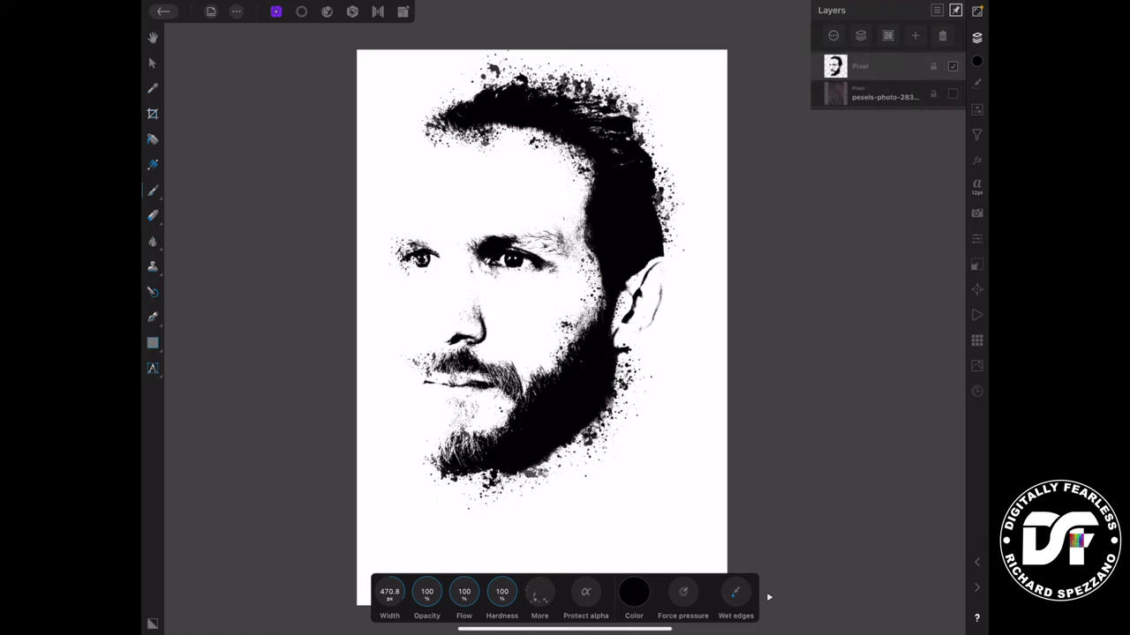
Nudge the portrait slightly down and make the marble photo layer visible again.
{"action": "key", "text": "v"}
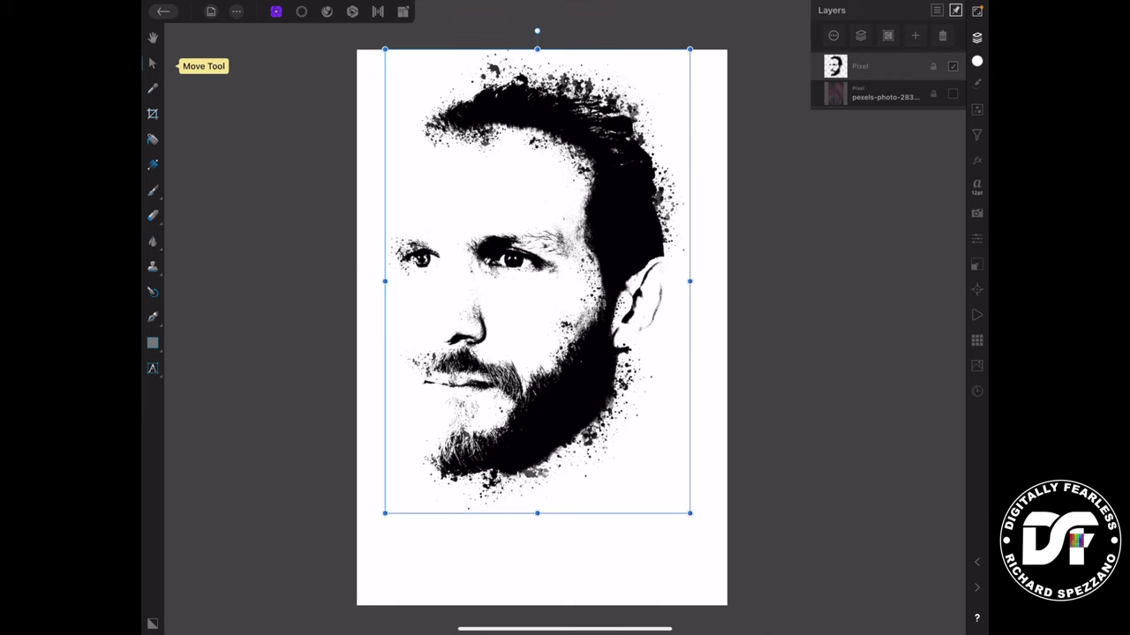
{"action": "left_click_drag", "start_coordinate": [577, 305], "coordinate": [580, 327]}
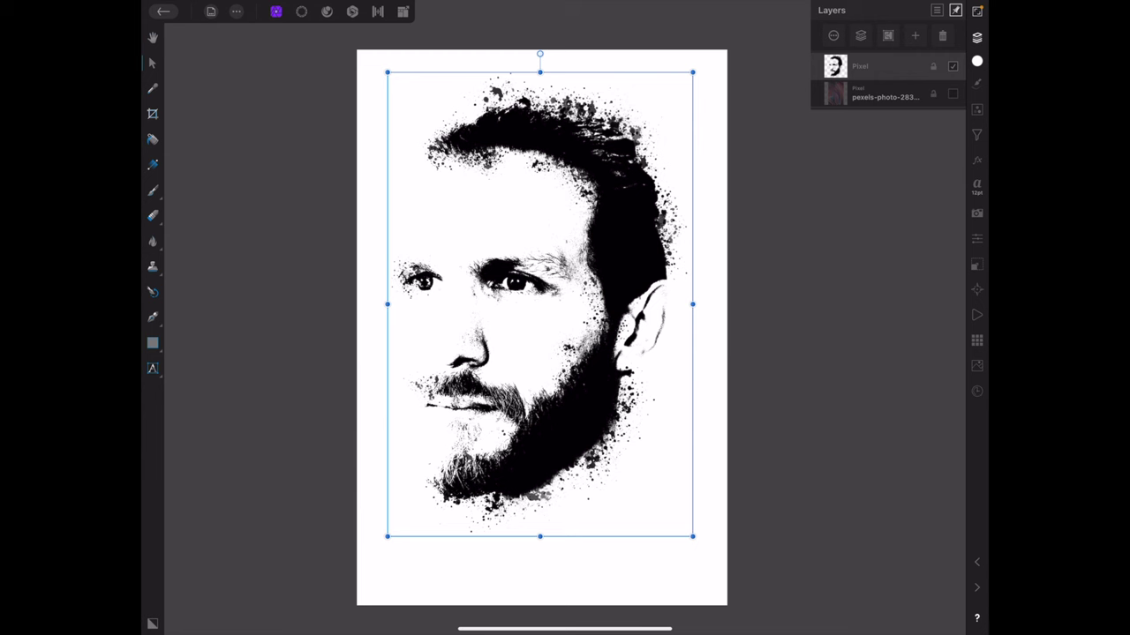
{"action": "left_click", "coordinate": [883, 94]}
{"action": "left_click", "coordinate": [952, 94]}
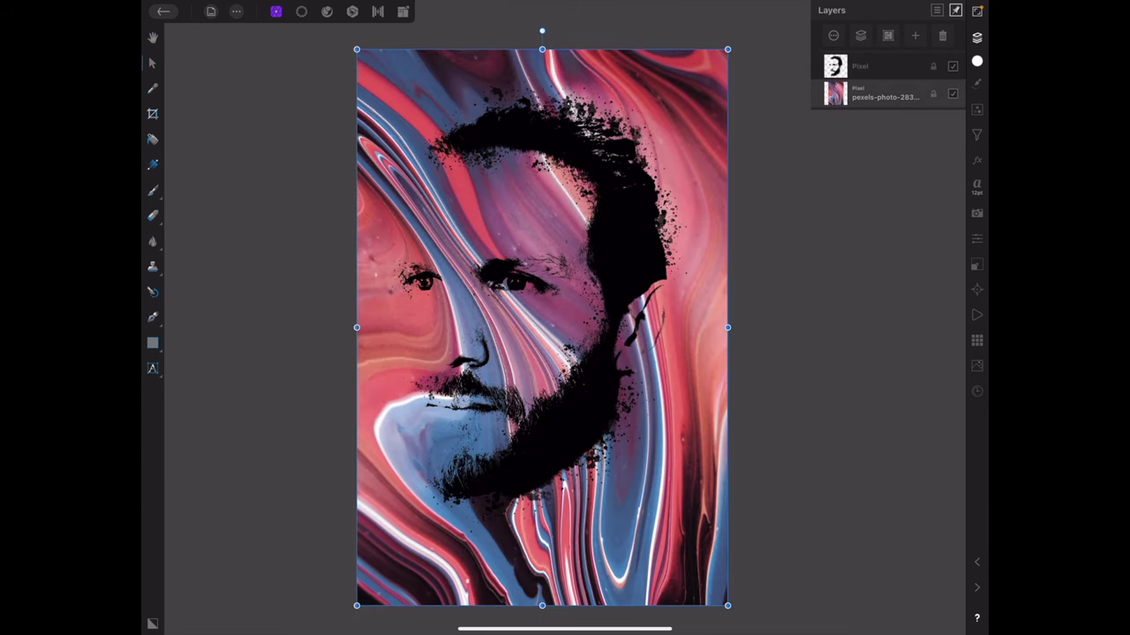
Clip the marble photo layer inside the merged portrait Pixel layer.
{"action": "left_click_drag", "start_coordinate": [835, 95], "coordinate": [835, 66]}
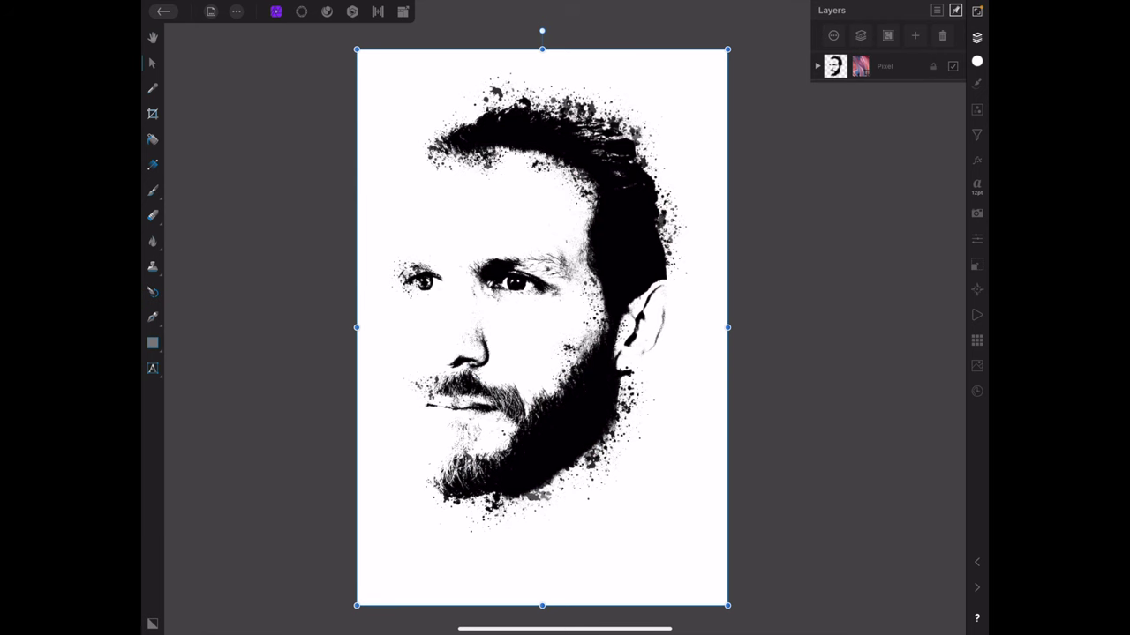
{"action": "key", "text": "ctrl+z"}
{"action": "key", "text": "ctrl+z"}
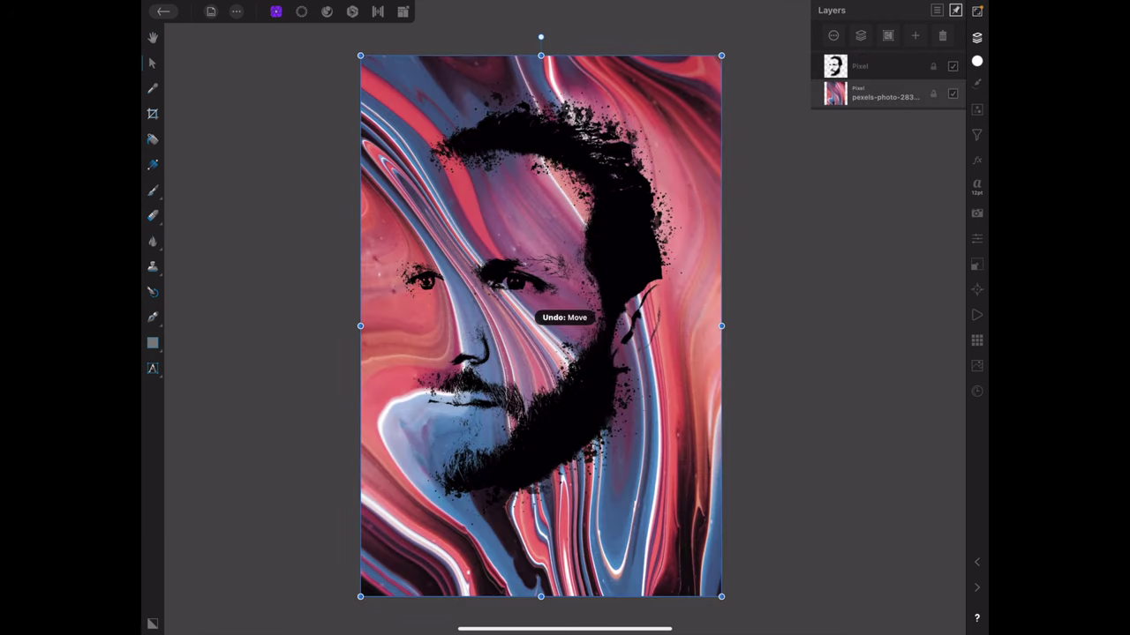
{"action": "left_click_drag", "start_coordinate": [835, 93], "coordinate": [906, 70]}
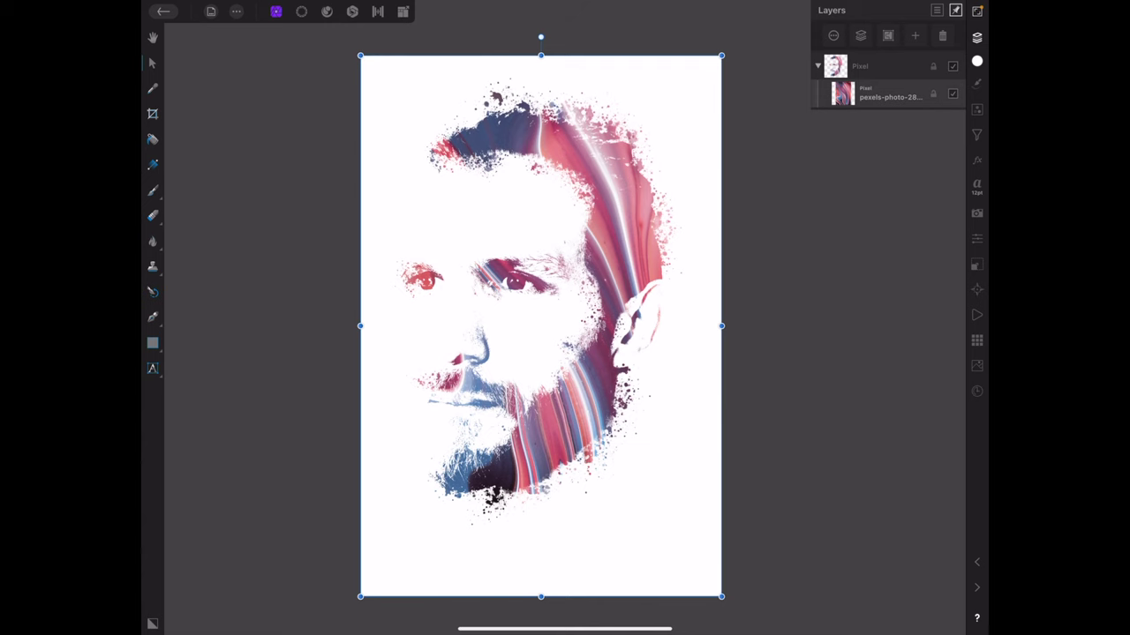
Rotate the clipped marble texture about -17° and enlarge it past the page edges to cover the silhouette.
{"action": "left_click_drag", "start_coordinate": [721, 595], "coordinate": [779, 538]}
{"action": "left_click_drag", "start_coordinate": [538, 36], "coordinate": [658, 112]}
{"action": "left_click_drag", "start_coordinate": [254, 469], "coordinate": [156, 497]}
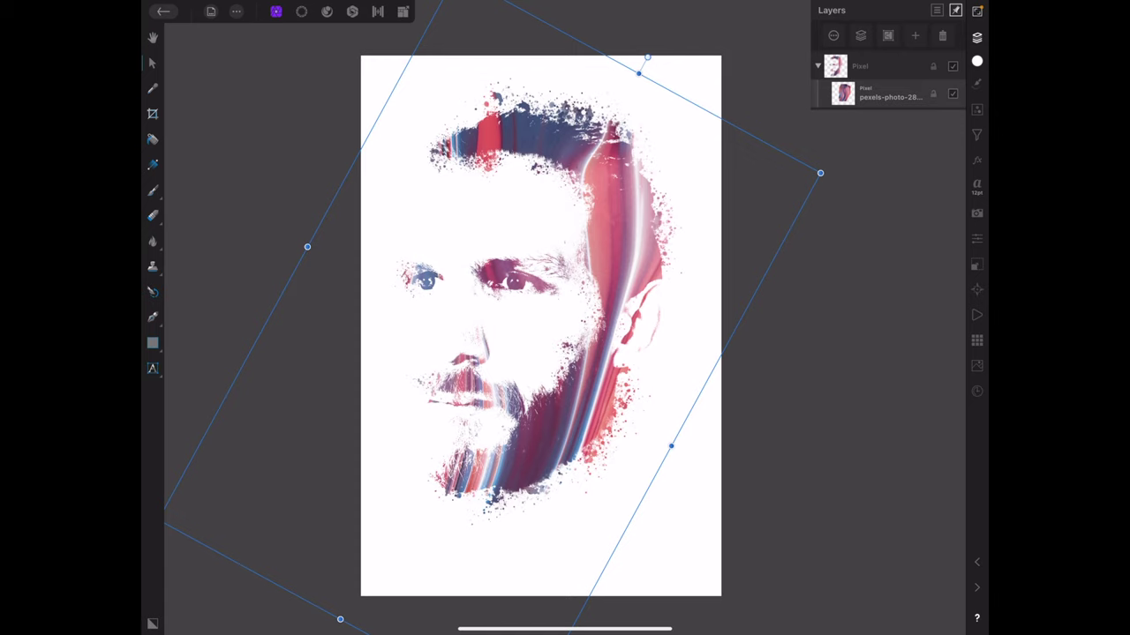
{"action": "left_click", "coordinate": [977, 110]}
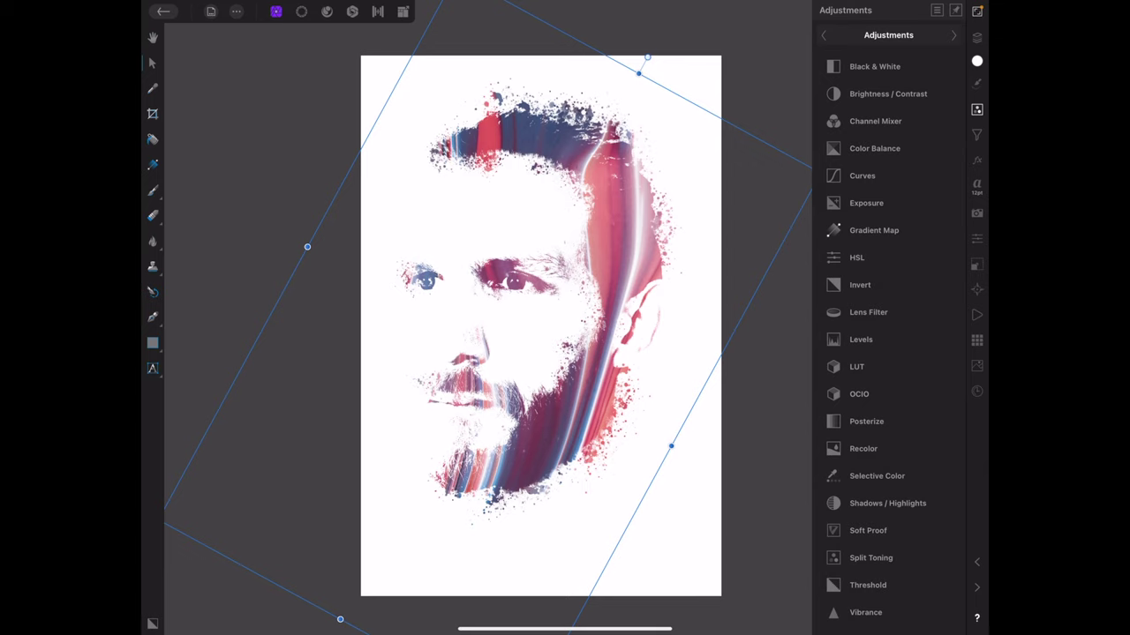
Add an HSL Shift to the marble texture: Hue 18, Saturation 29%, Luminance -26%, giving magenta and teal.
{"action": "left_click", "coordinate": [856, 257]}
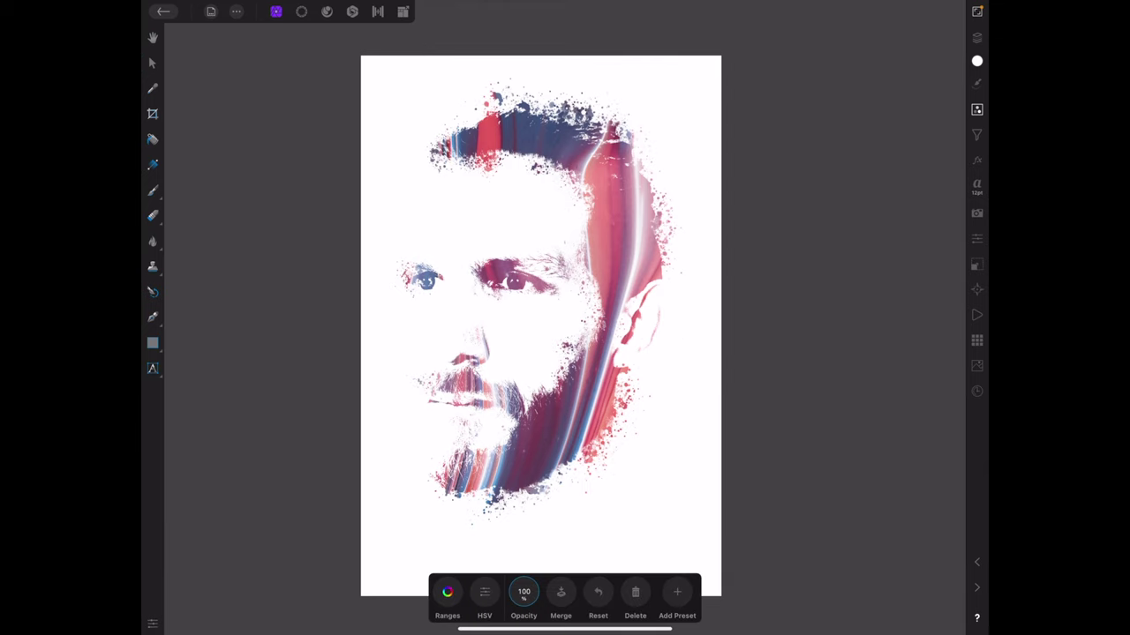
{"action": "left_click", "coordinate": [448, 592]}
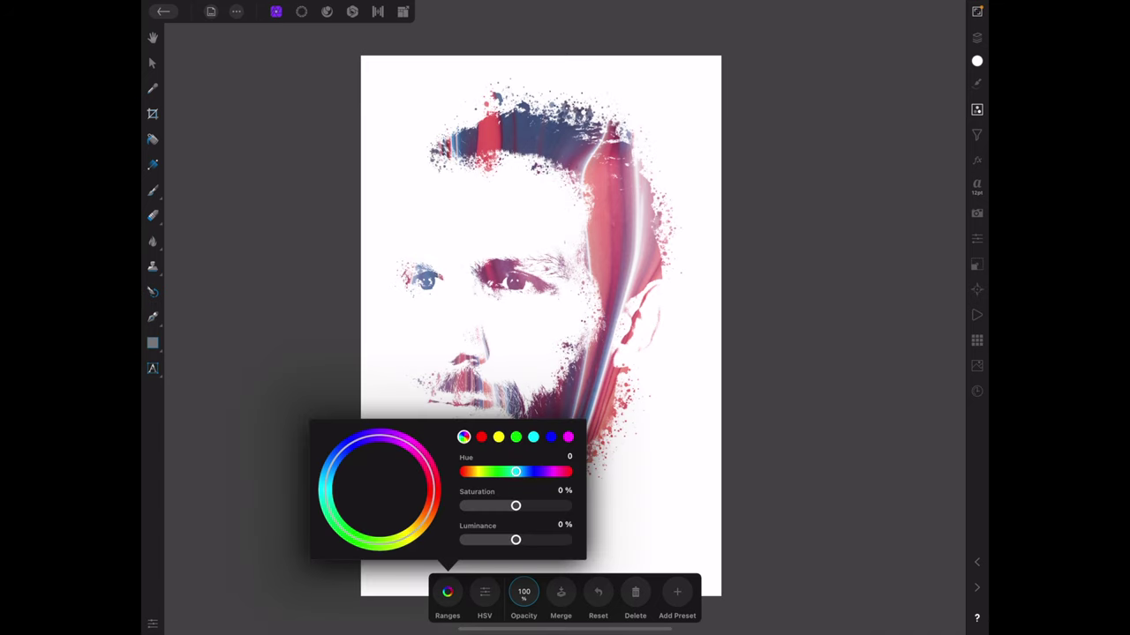
{"action": "left_click_drag", "start_coordinate": [515, 473], "coordinate": [544, 472]}
{"action": "mouse_move", "coordinate": [516, 540]}
{"action": "left_mouse_down"}
{"action": "mouse_move", "coordinate": [530, 537]}
{"action": "mouse_move", "coordinate": [486, 538]}
{"action": "mouse_move", "coordinate": [502, 540]}
{"action": "left_mouse_up"}
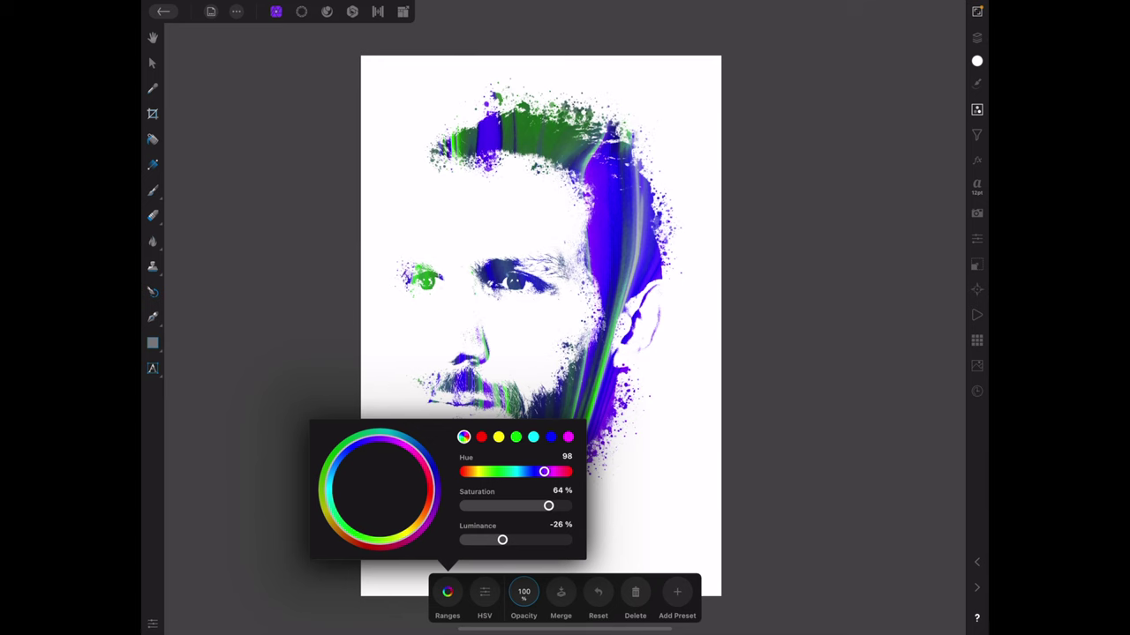
{"action": "left_click_drag", "start_coordinate": [548, 506], "coordinate": [521, 472]}
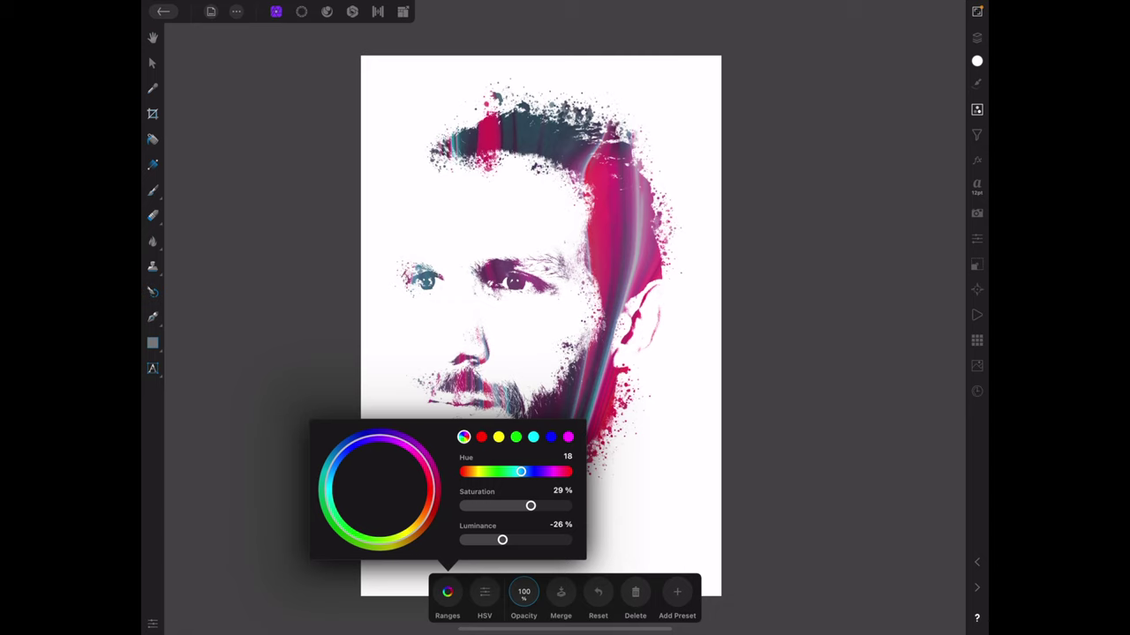
{"action": "left_click", "coordinate": [976, 37]}
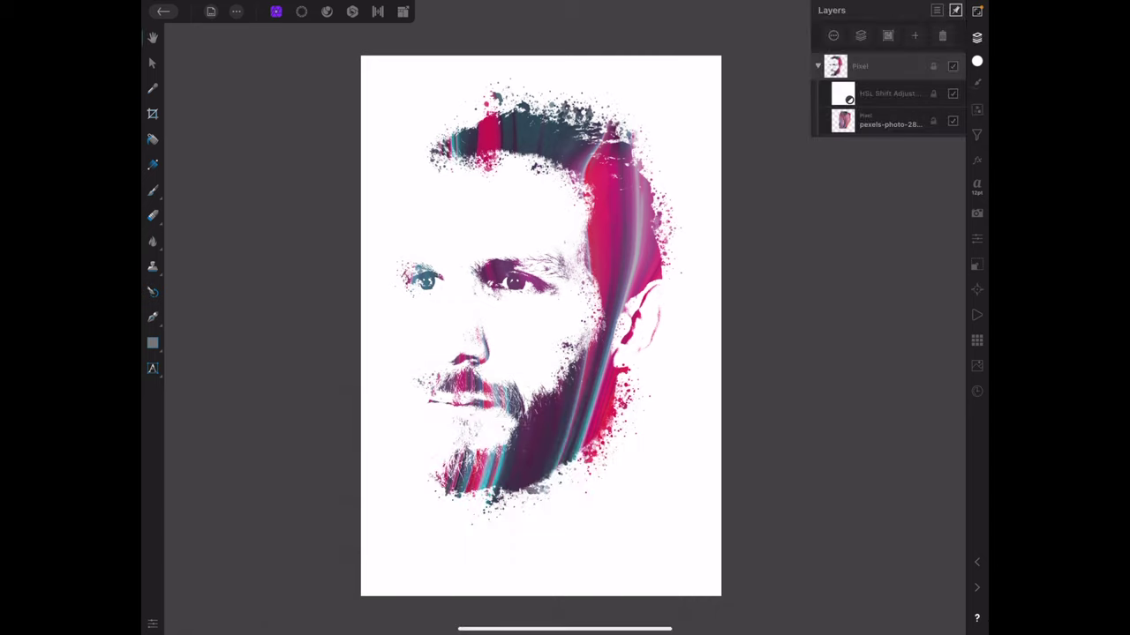
Collapse the Pixel group, tilt the whole portrait layer slightly clockwise, then deselect it.
{"action": "left_click", "coordinate": [818, 65]}
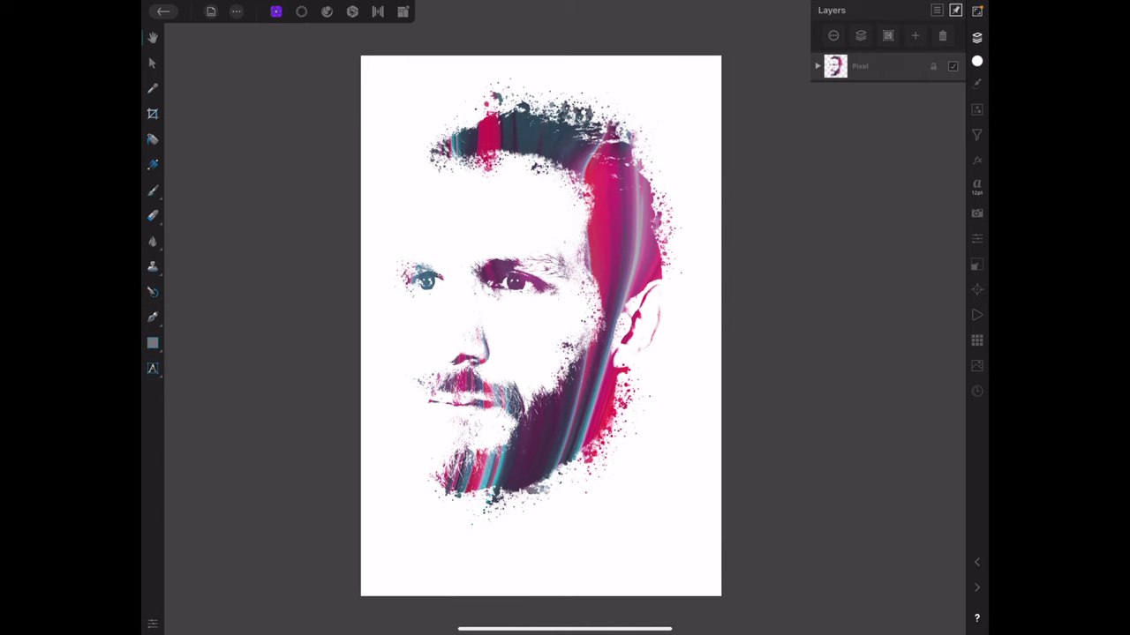
{"action": "left_click", "coordinate": [152, 63]}
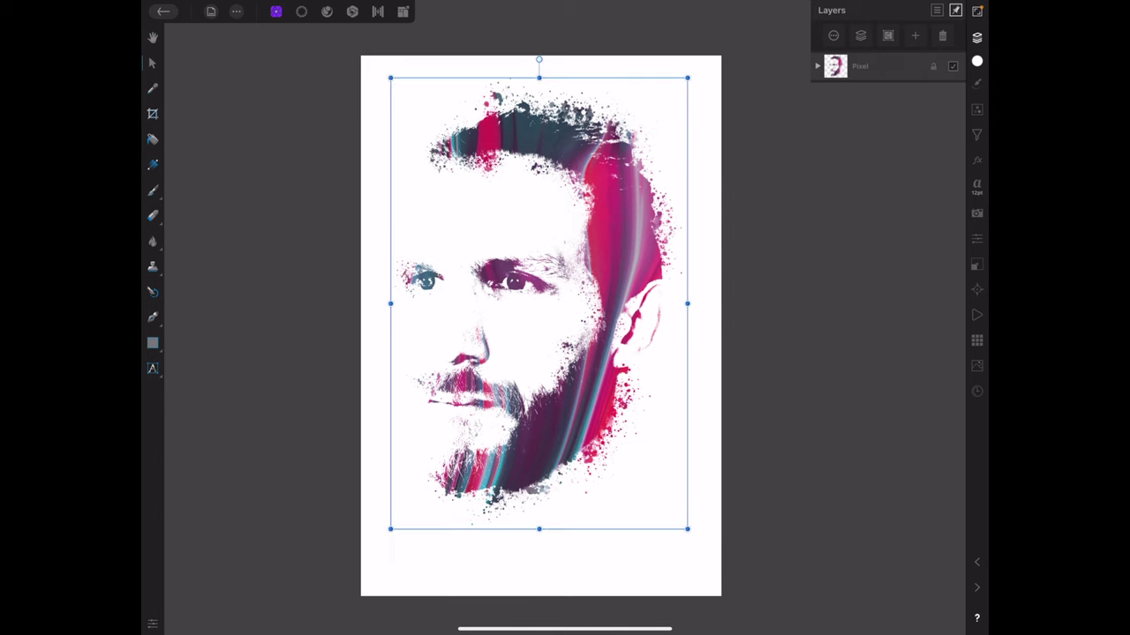
{"action": "left_click", "coordinate": [539, 59]}
{"action": "mouse_move", "coordinate": [574, 62]}
{"action": "left_mouse_down"}
{"action": "mouse_move", "coordinate": [550, 68]}
{"action": "mouse_move", "coordinate": [532, 55]}
{"action": "mouse_move", "coordinate": [556, 60]}
{"action": "left_mouse_up"}
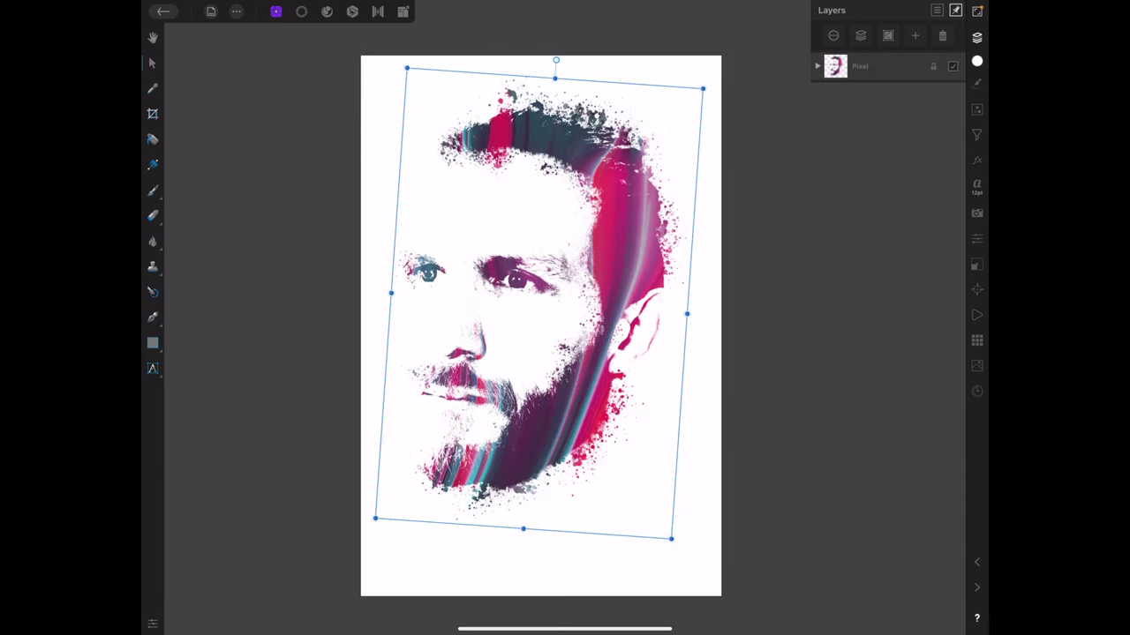
{"action": "left_click", "coordinate": [152, 63]}
{"action": "key", "text": "ctrl+d"}
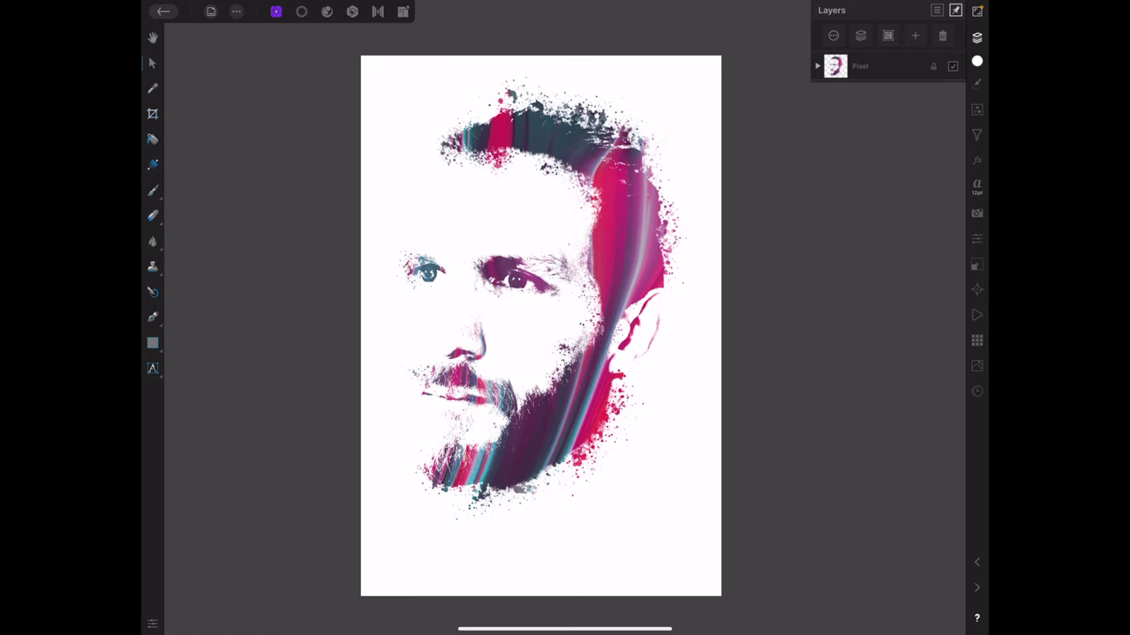